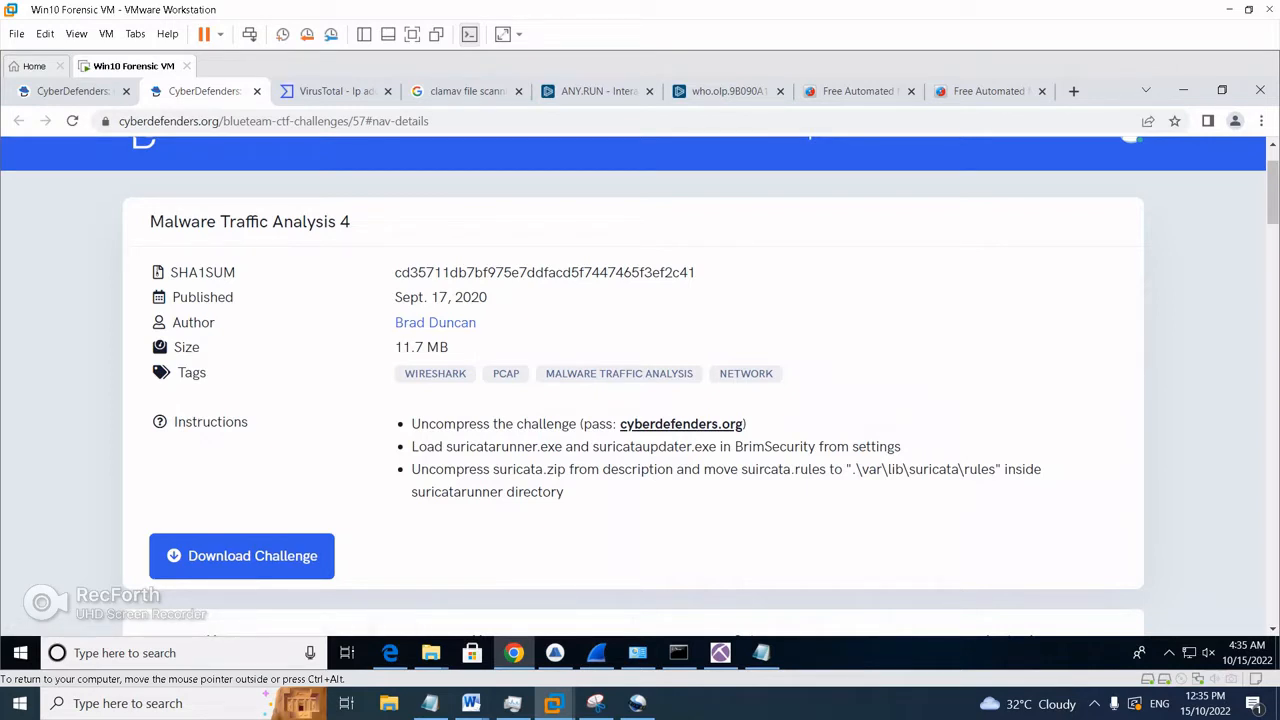
Review the Malware Traffic Analysis 4 challenge overview, including its instructions, progress and the list of required tools.
scroll(640, 386, "down", 1)
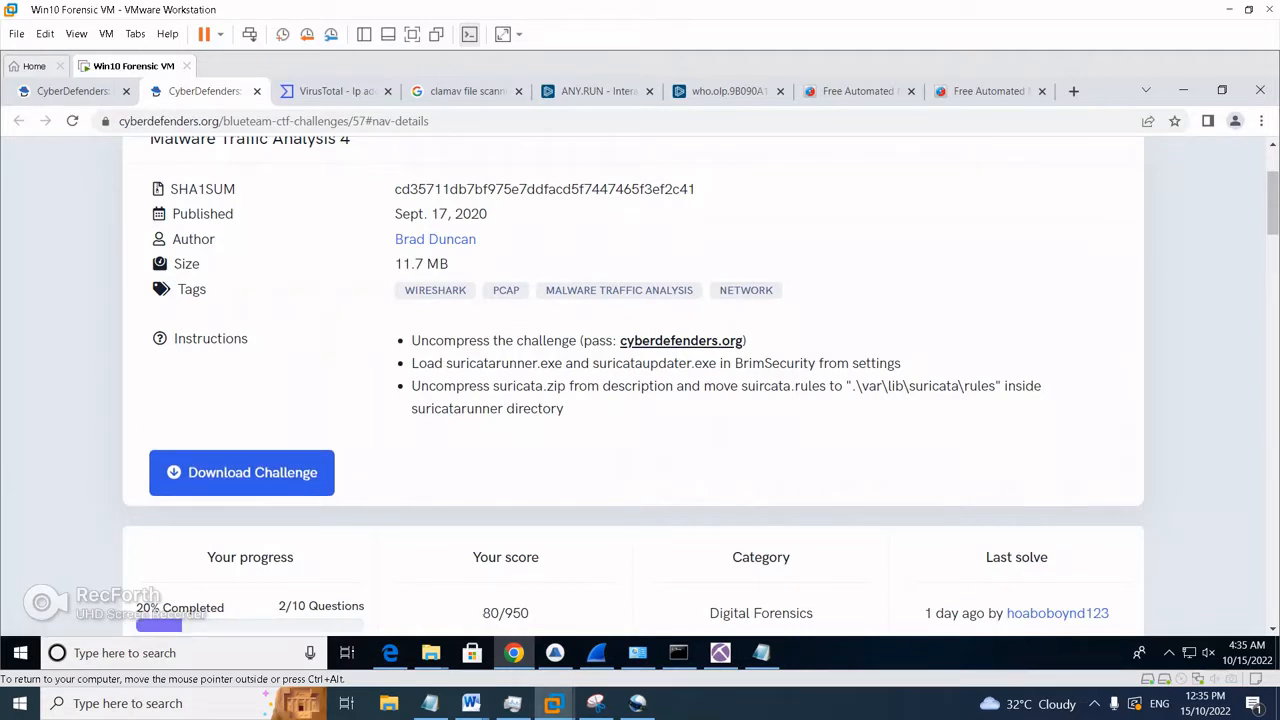
scroll(680, 257, "down", 1)
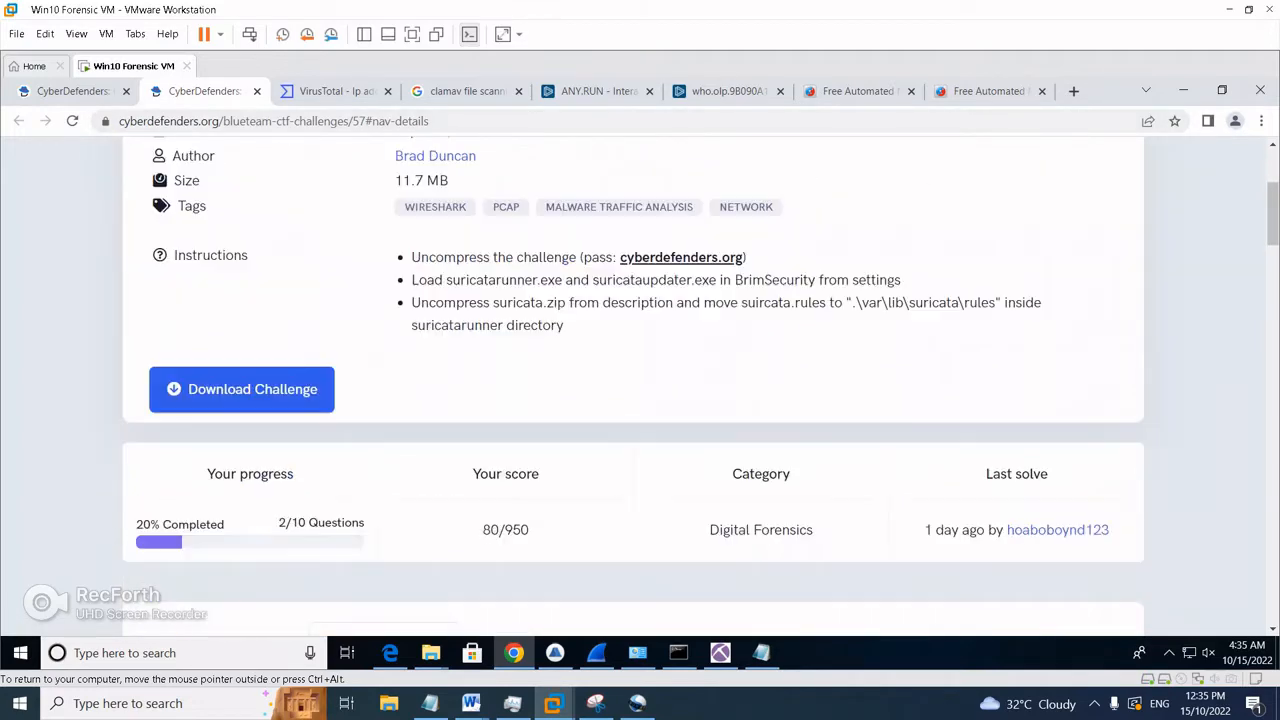
scroll(640, 390, "down", 8)
scroll(640, 390, "down", 6)
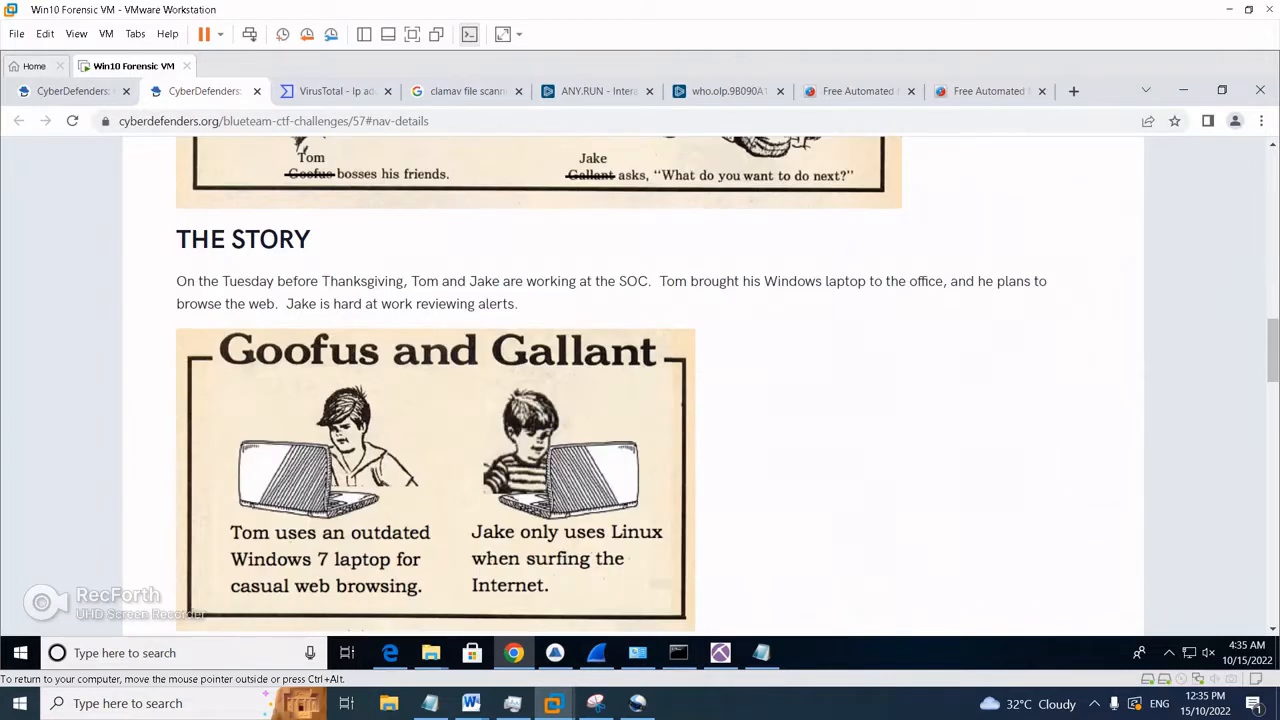
scroll(640, 390, "up", 10)
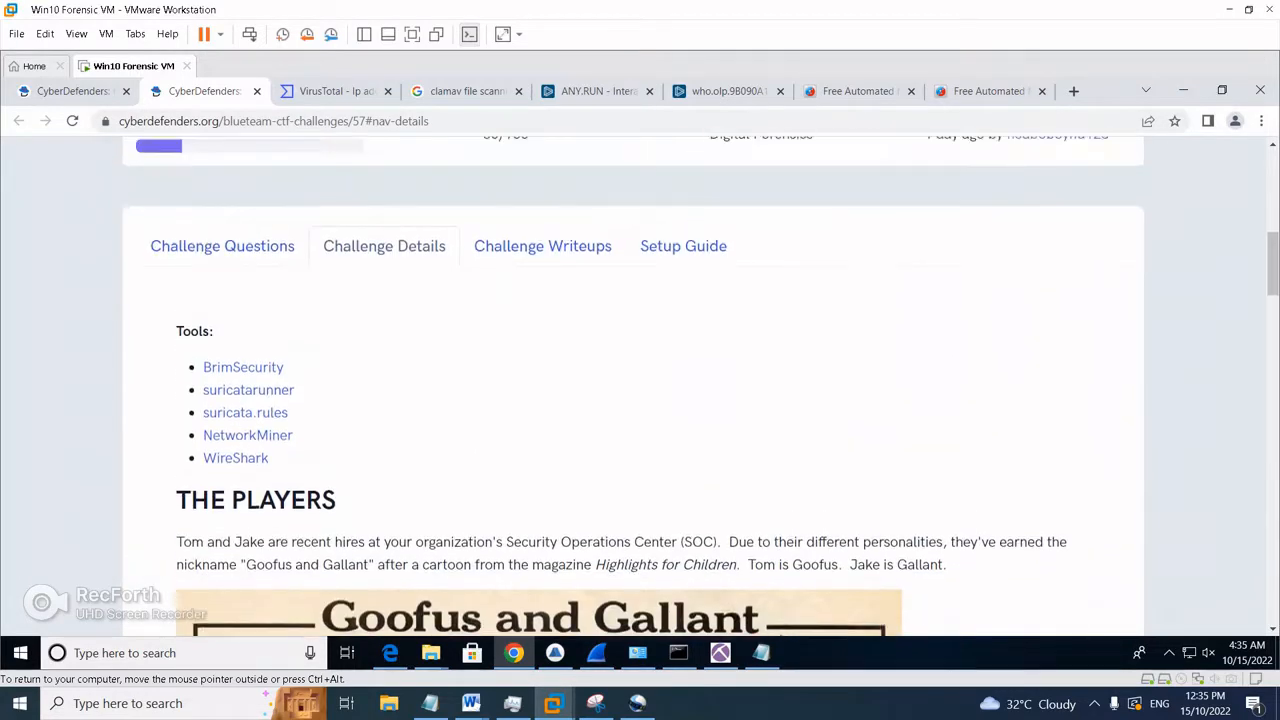
scroll(640, 390, "up", 2)
scroll(640, 390, "down", 2)
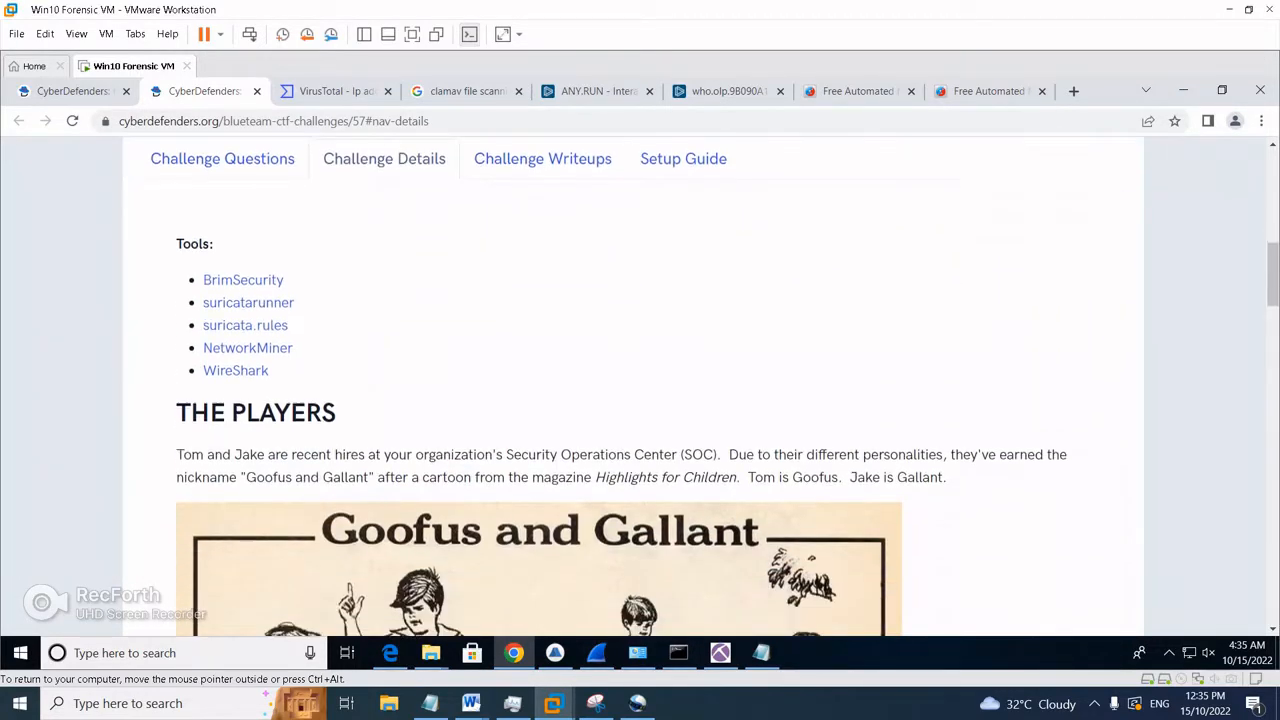
scroll(640, 390, "up", 1)
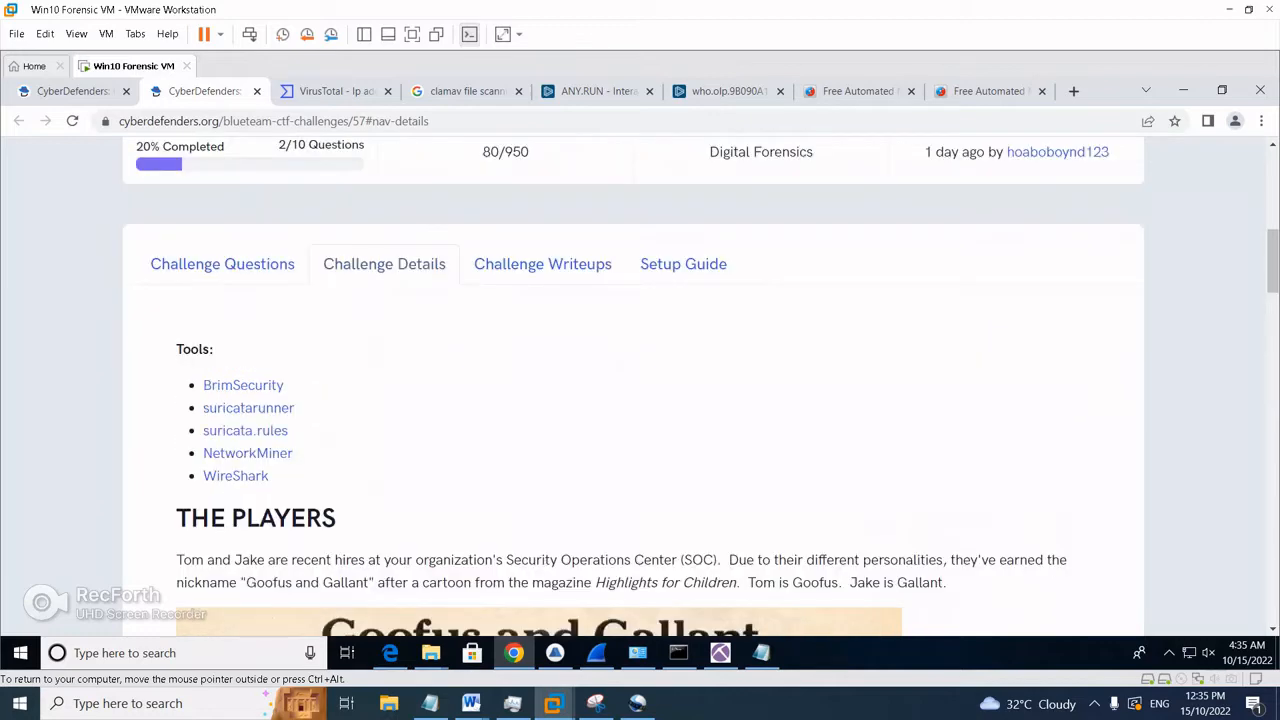
scroll(640, 390, "up", 1)
Read the Players and Story sections of the challenge details, through to the laptop crash screenshot.
scroll(640, 390, "down", 4)
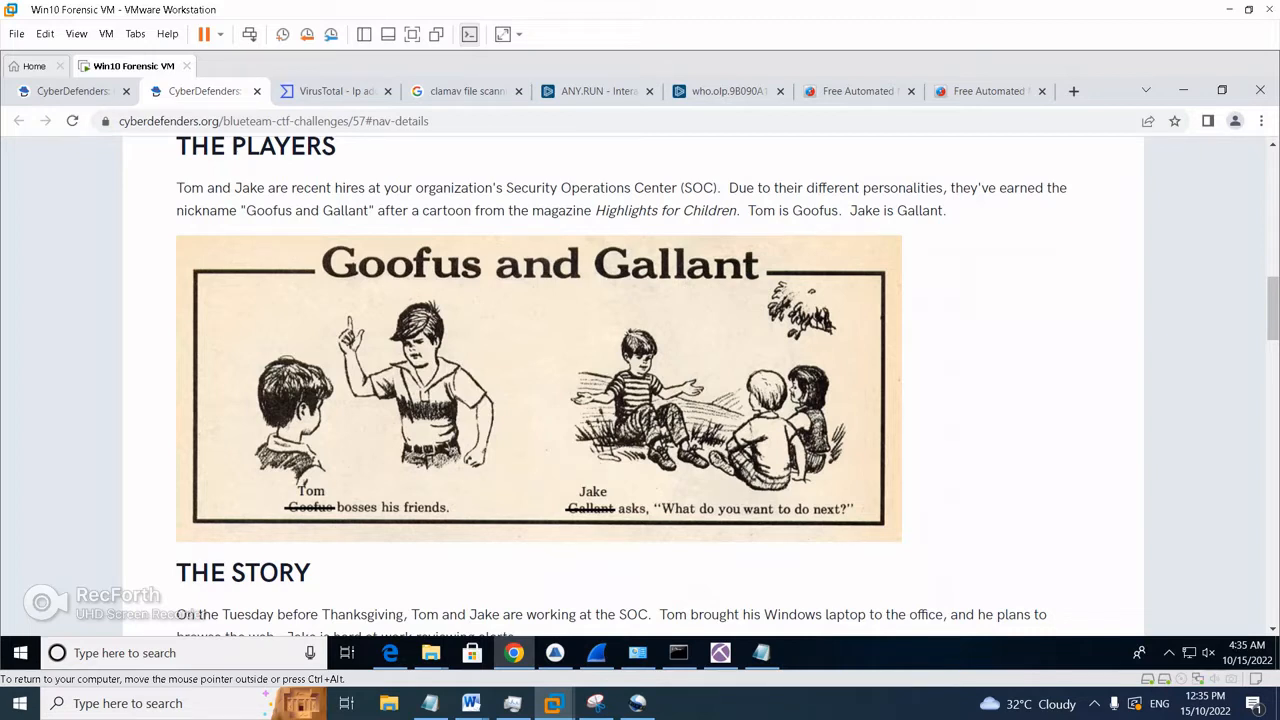
scroll(660, 387, "down", 3)
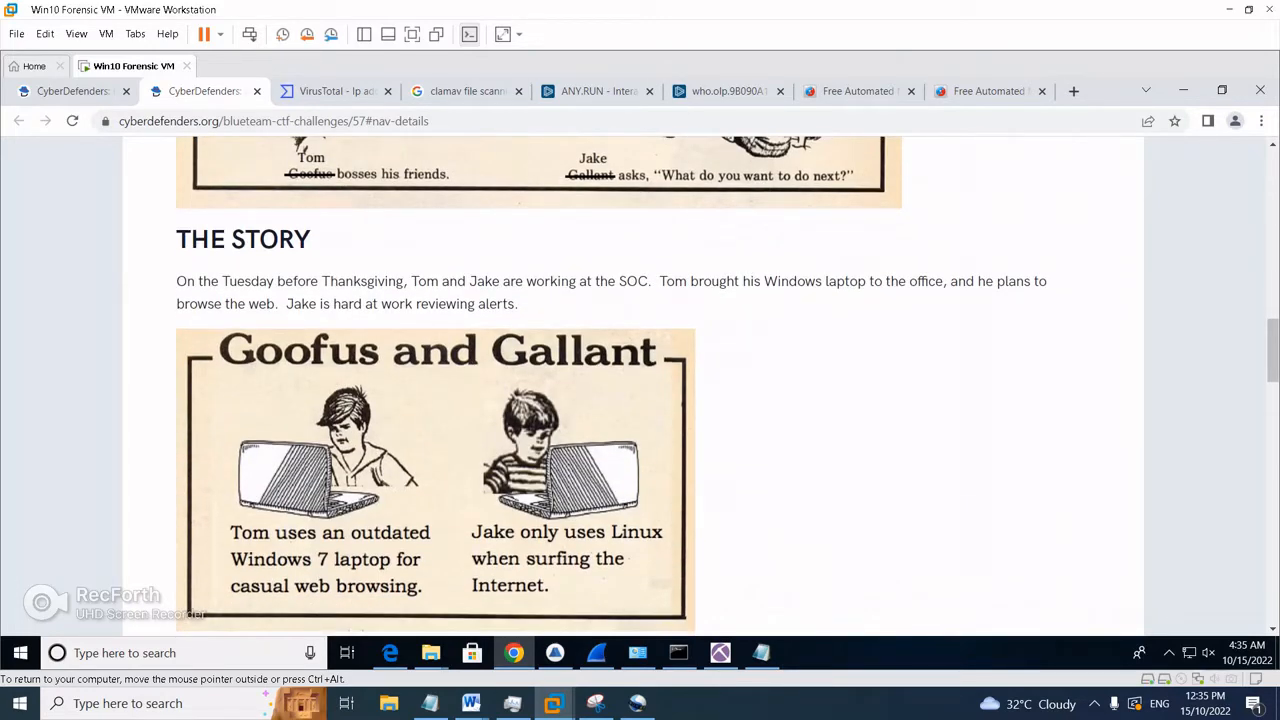
scroll(660, 387, "down", 1)
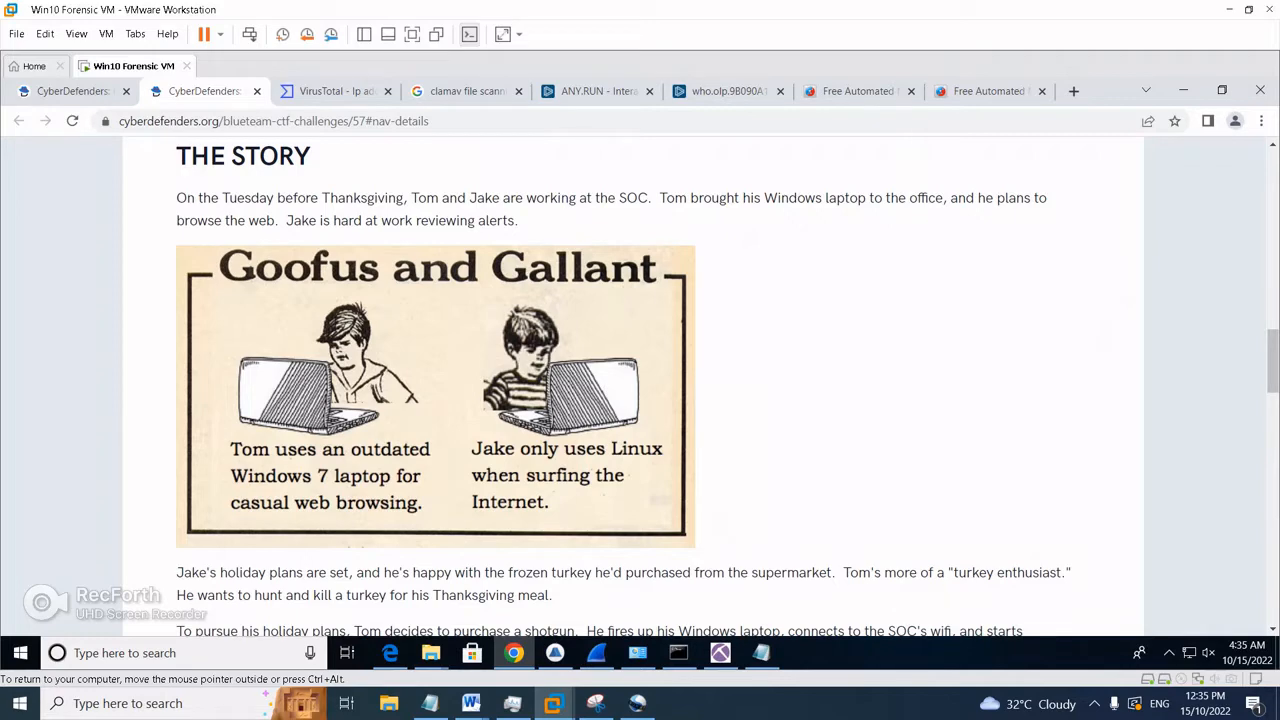
scroll(660, 387, "down", 3)
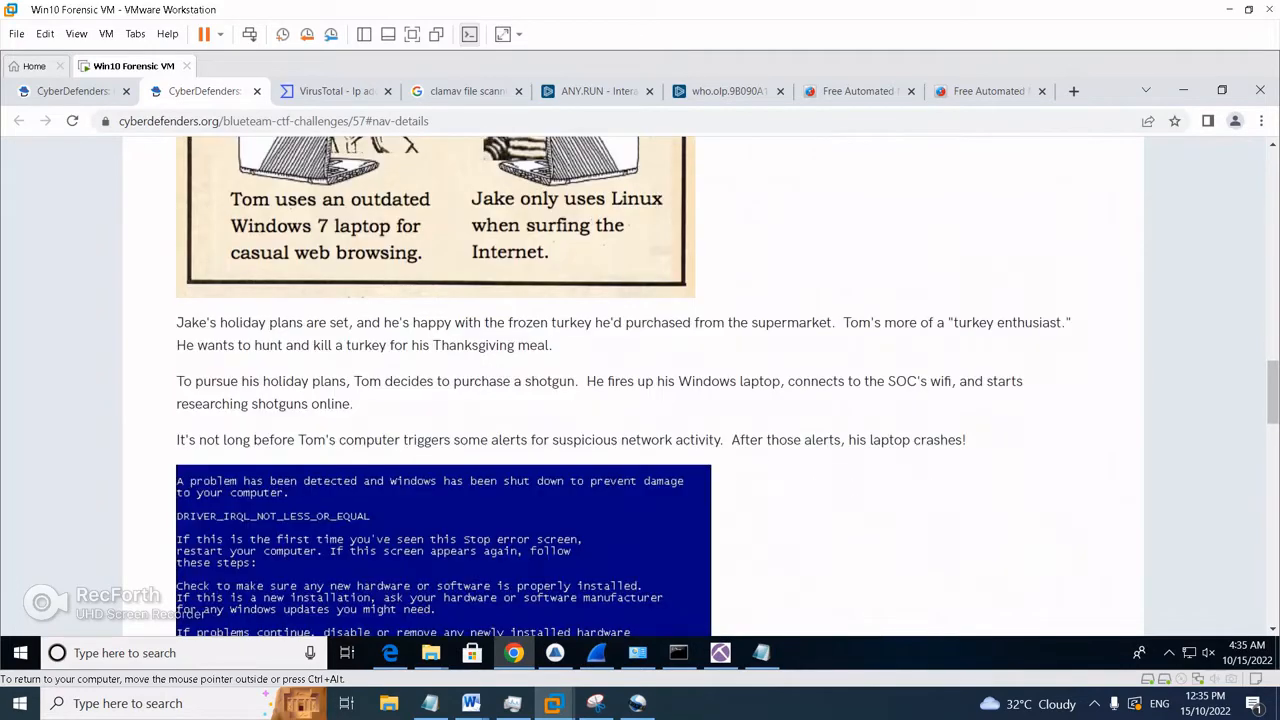
scroll(660, 387, "up", 2)
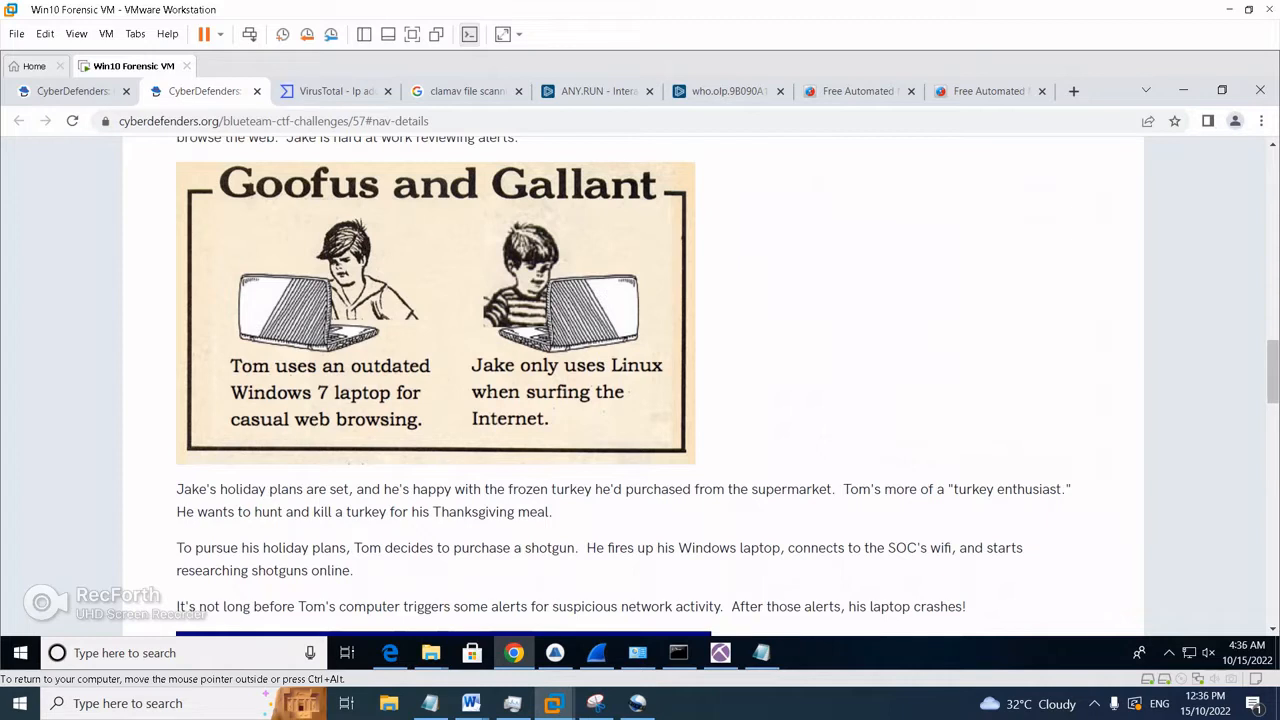
scroll(660, 387, "down", 1)
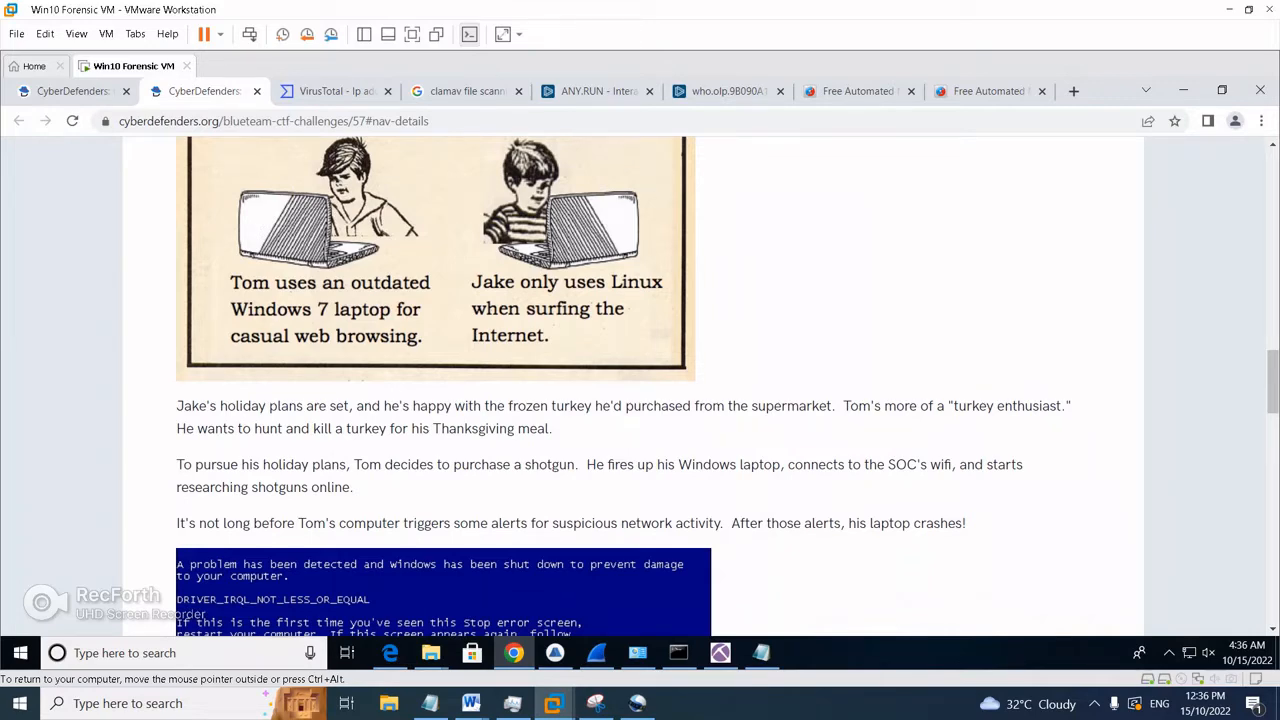
scroll(640, 387, "down", 1)
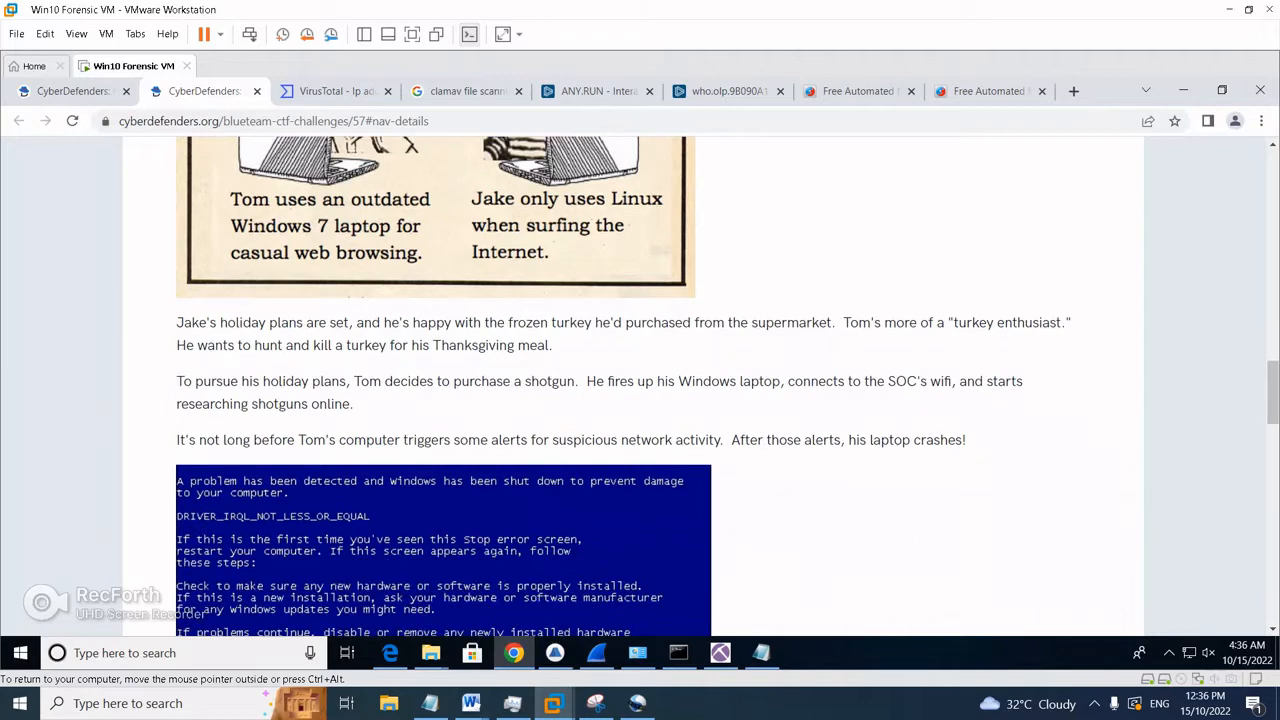
scroll(640, 387, "down", 2)
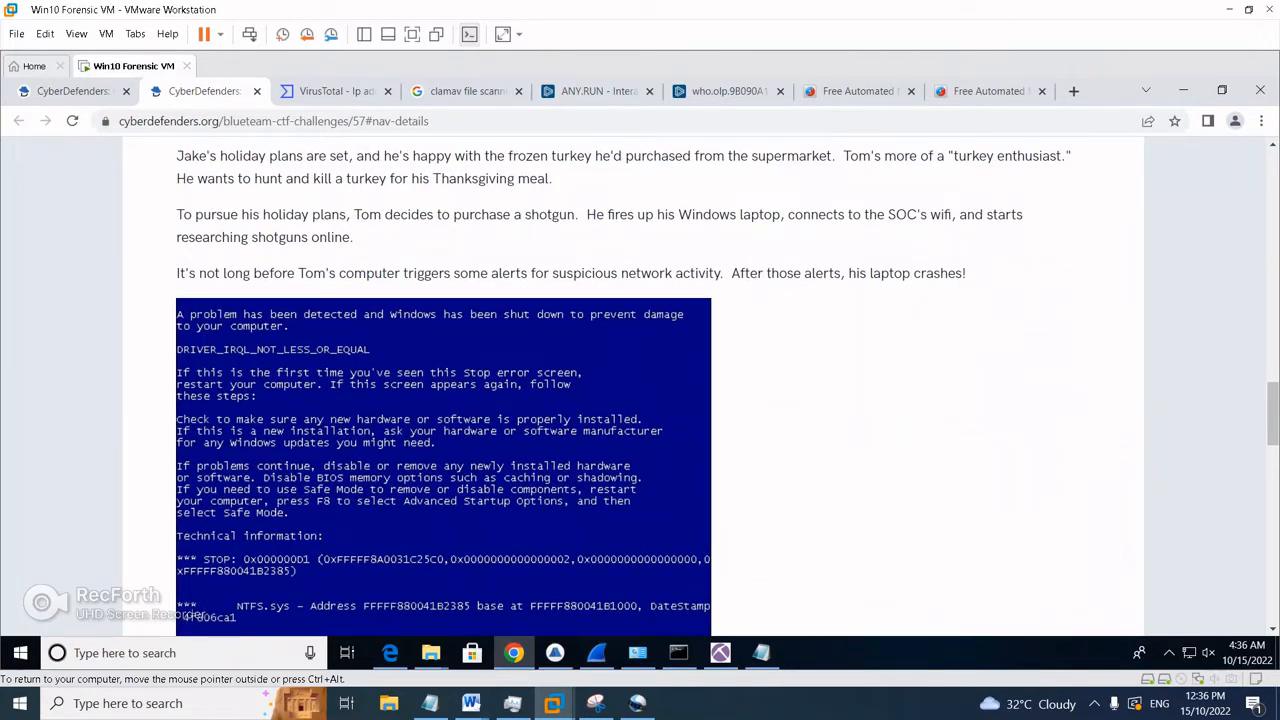
scroll(640, 387, "down", 1)
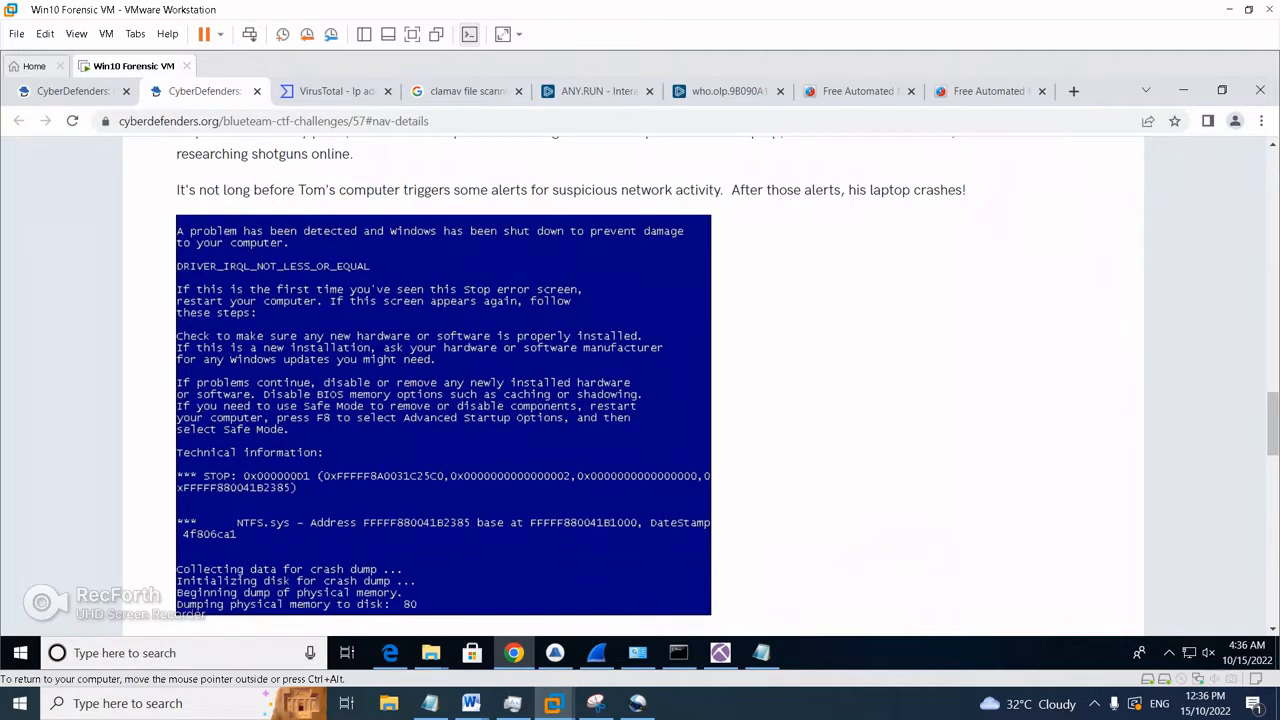
Examine the Aftermath section's file hash, registry entry, and Snort and Suricata alert screenshots, and return to the challenge overview.
scroll(640, 387, "down", 4)
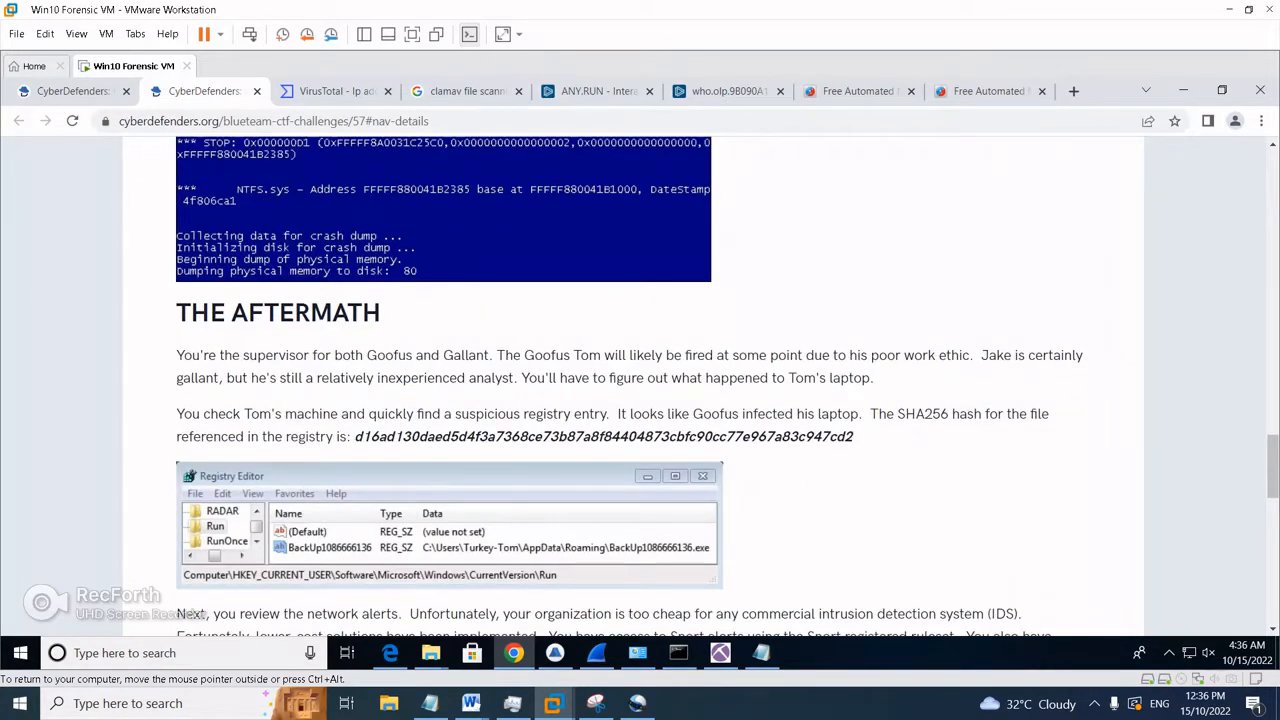
scroll(640, 387, "down", 1)
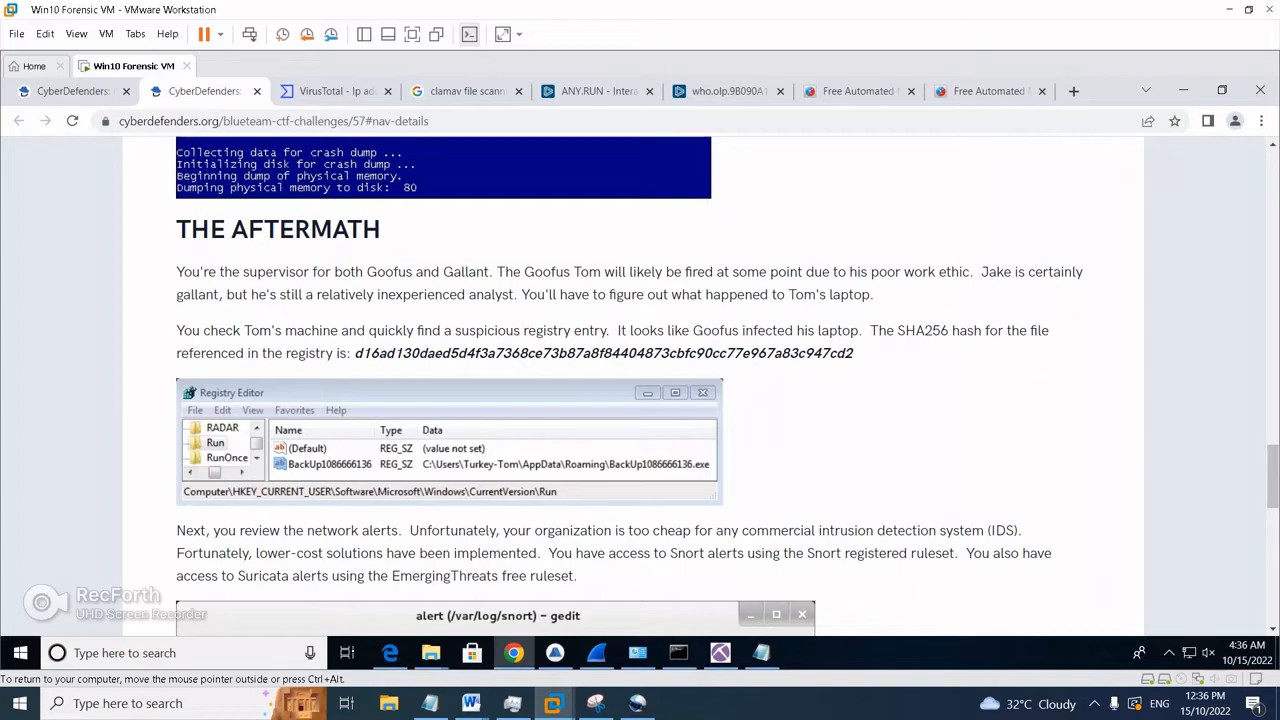
scroll(640, 390, "down", 3)
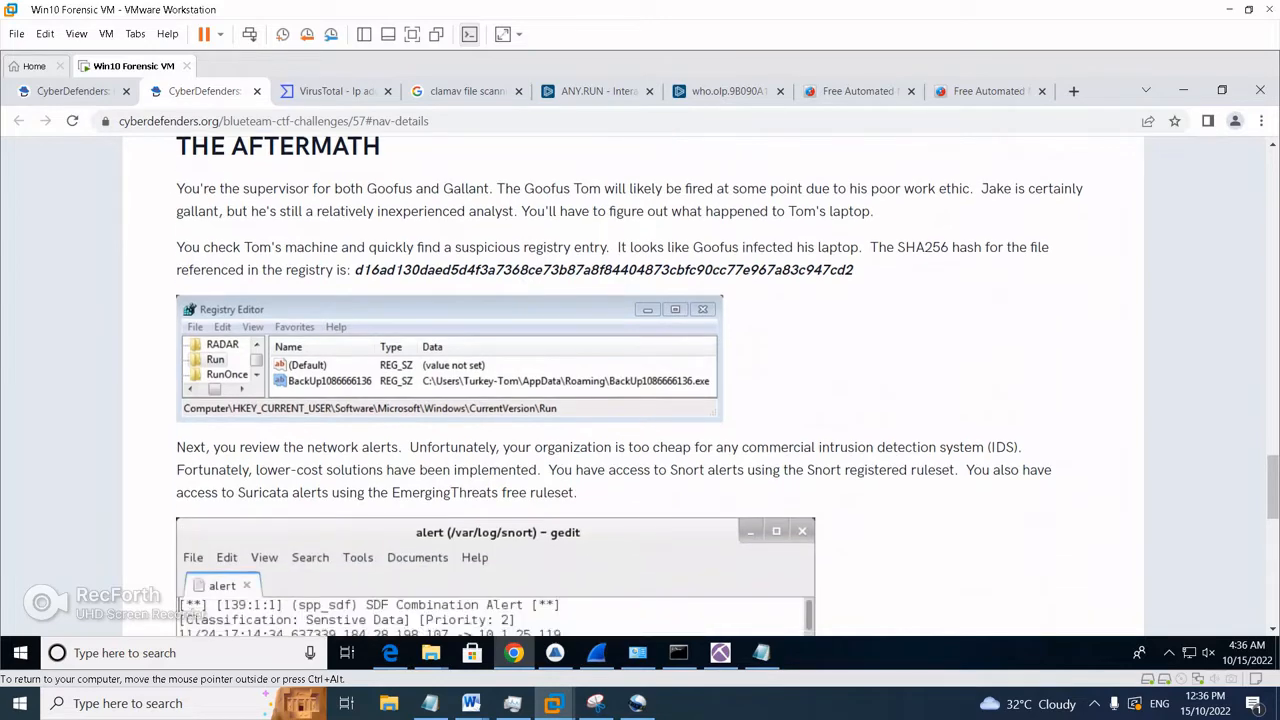
scroll(640, 390, "down", 3)
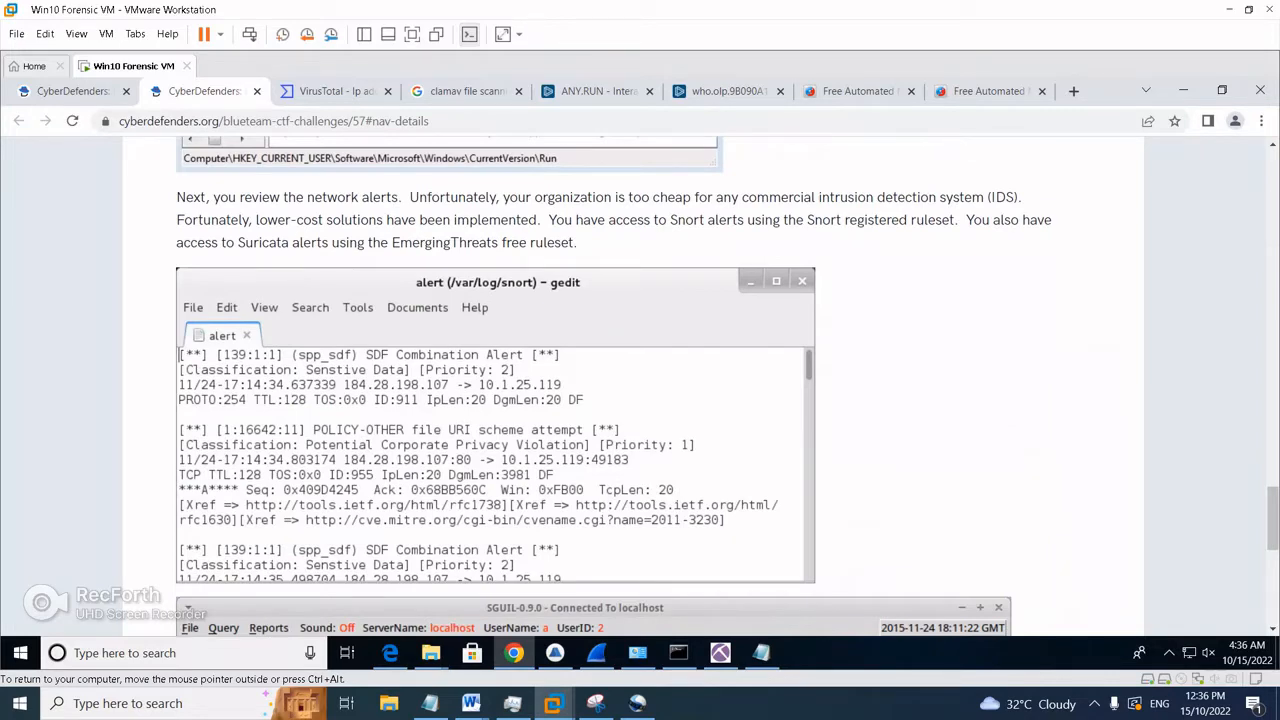
scroll(640, 390, "down", 3)
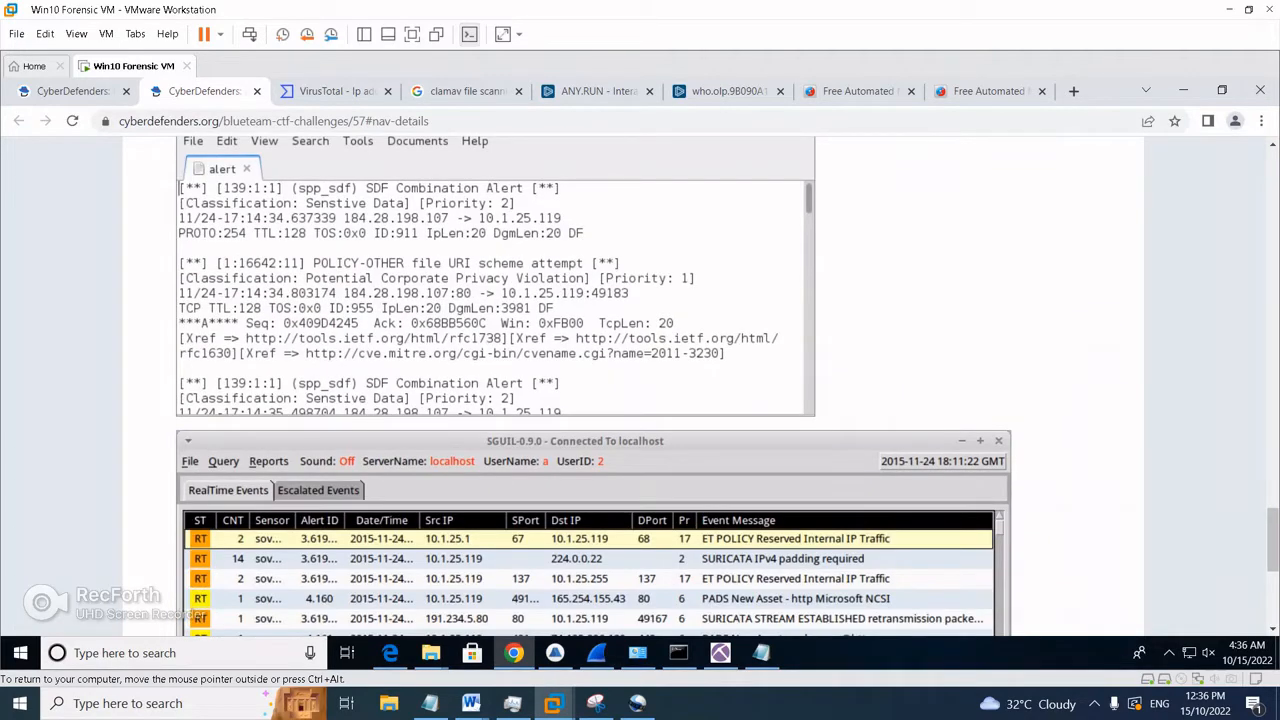
scroll(640, 390, "down", 7)
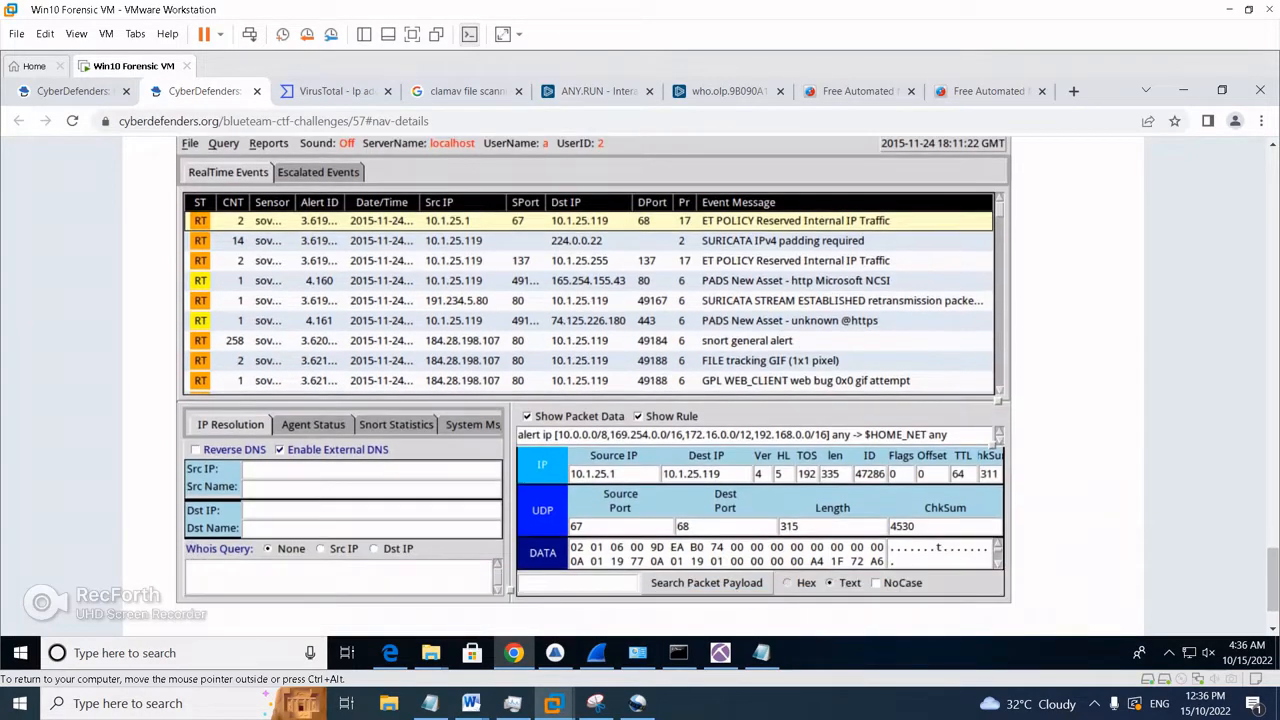
scroll(640, 390, "up", 8)
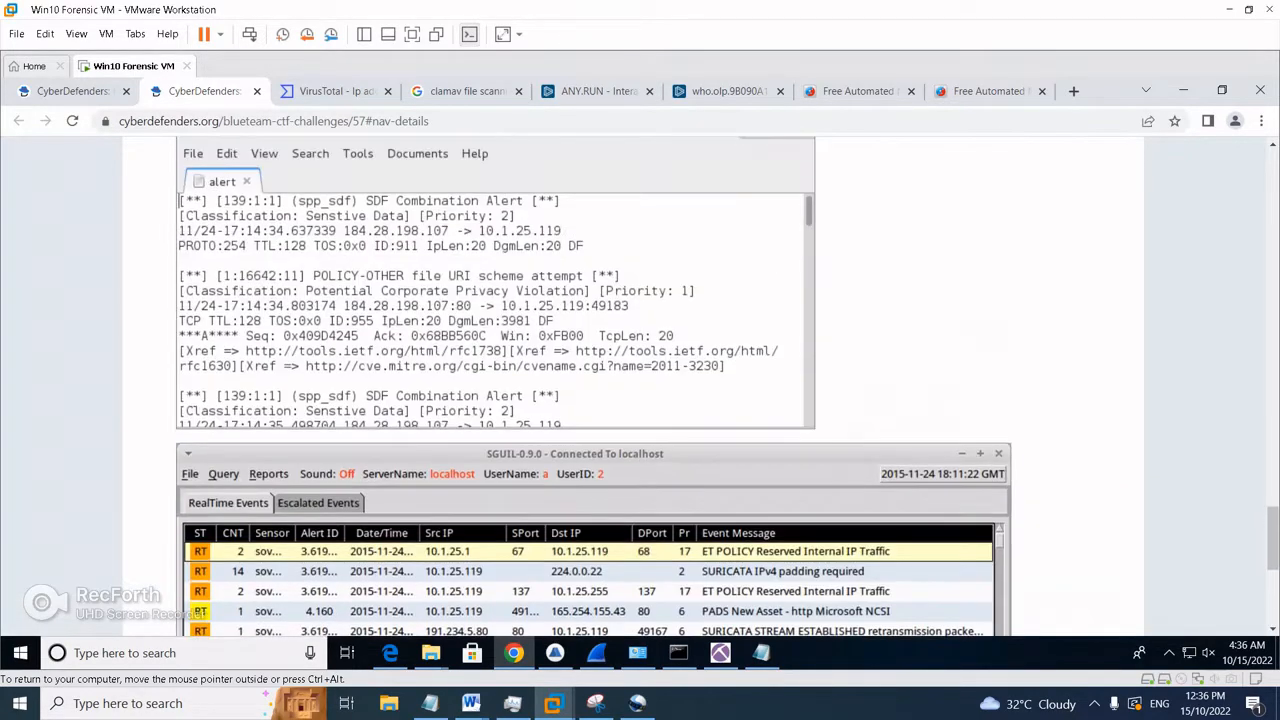
scroll(640, 390, "up", 8)
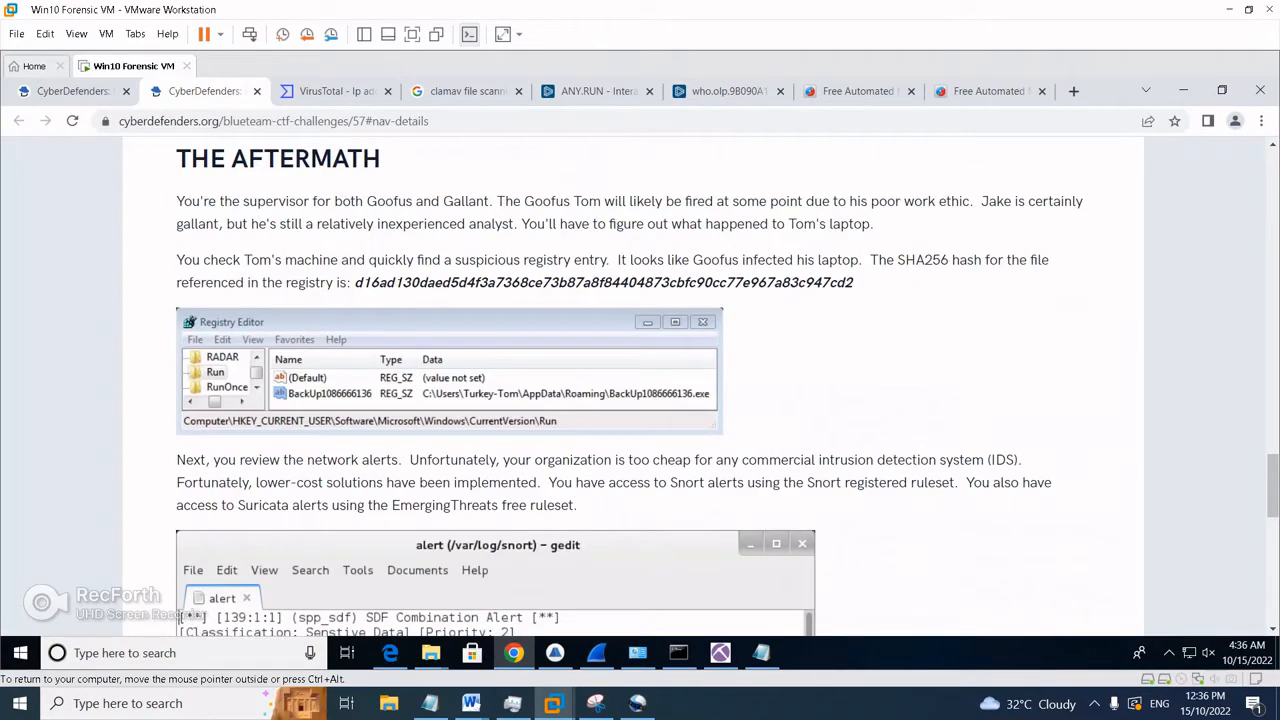
scroll(640, 390, "up", 20)
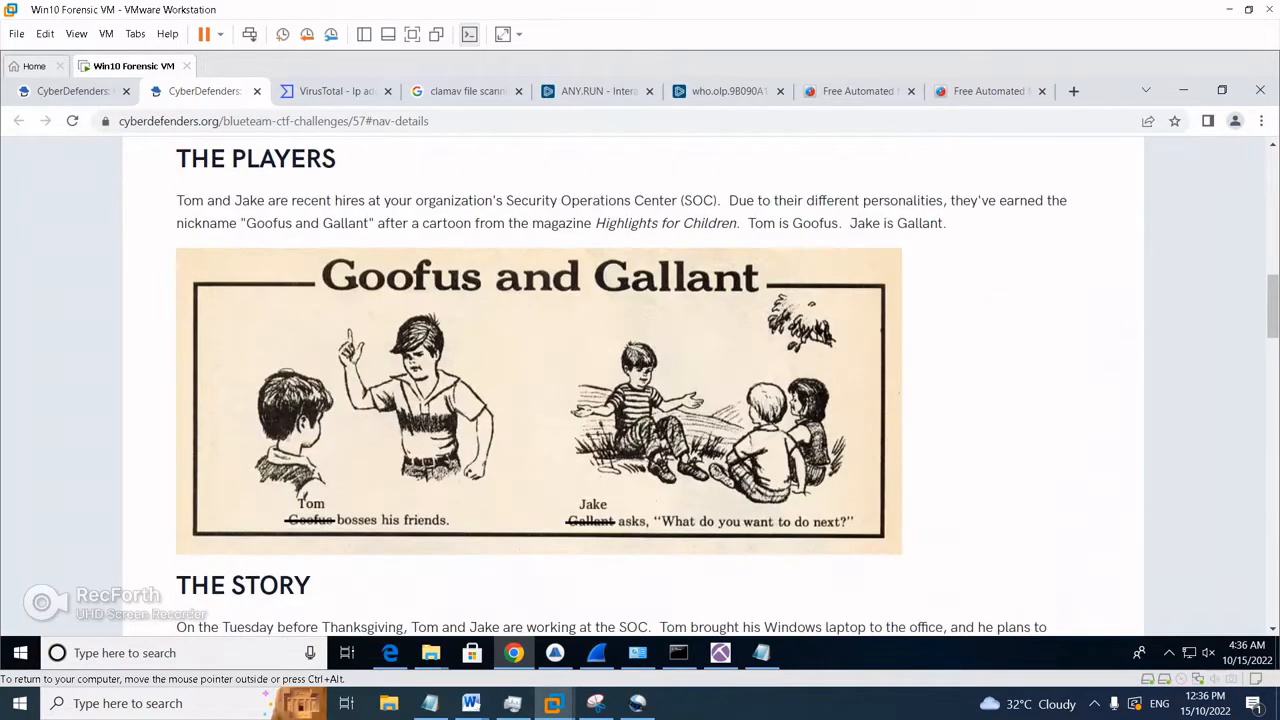
scroll(640, 390, "up", 15)
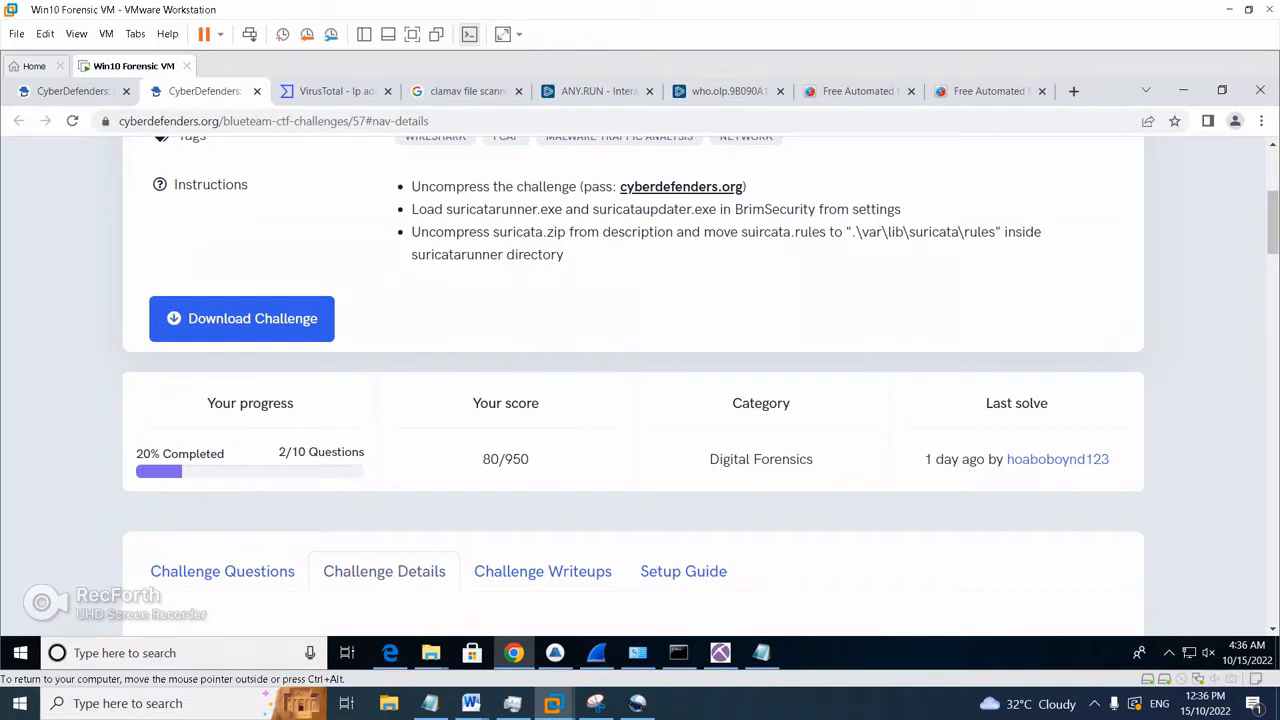
Open the challenge questions and look at question #1 about the victim IP address.
scroll(640, 390, "down", 2)
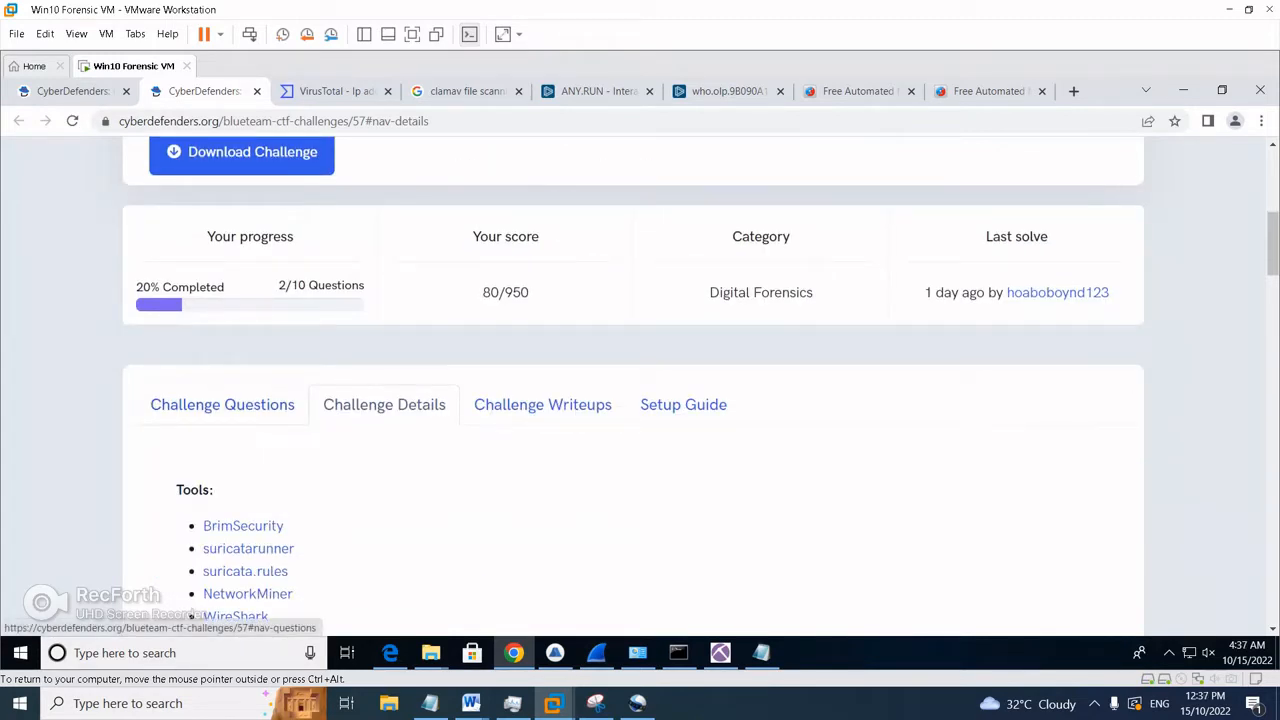
left_click(222, 405)
scroll(222, 405, "down", 1)
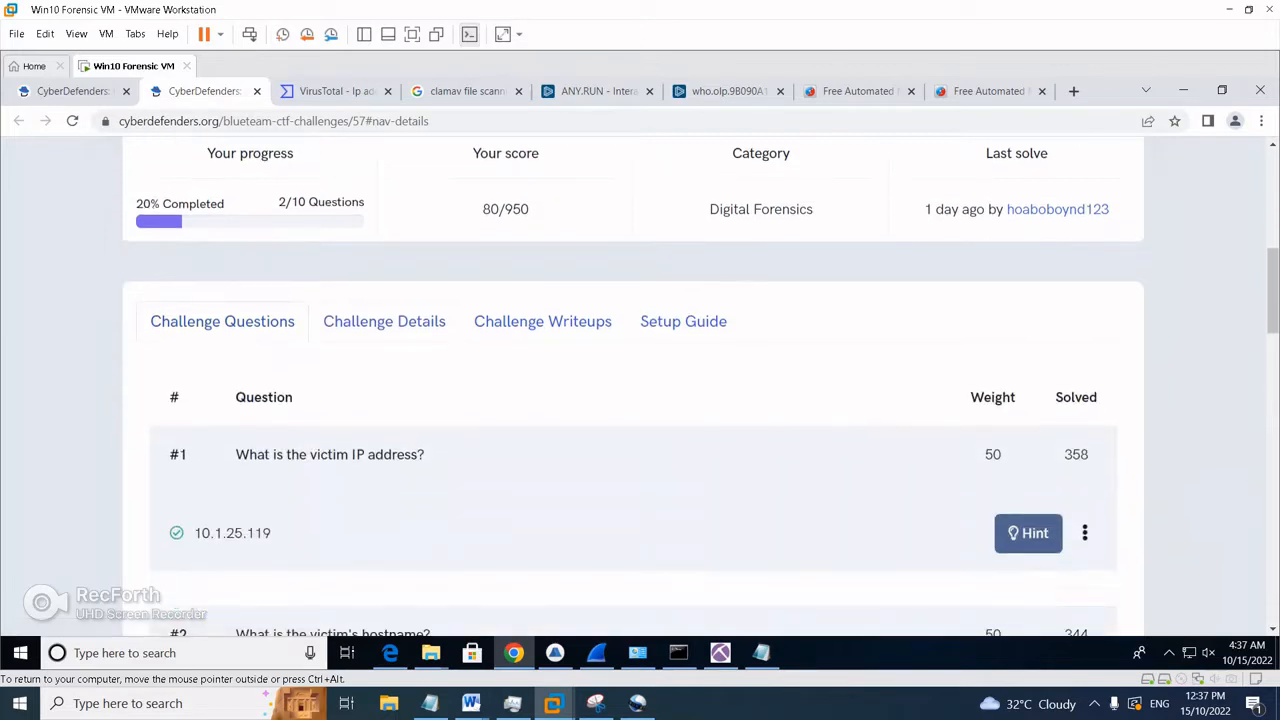
scroll(222, 405, "up", 2)
scroll(640, 390, "down", 1)
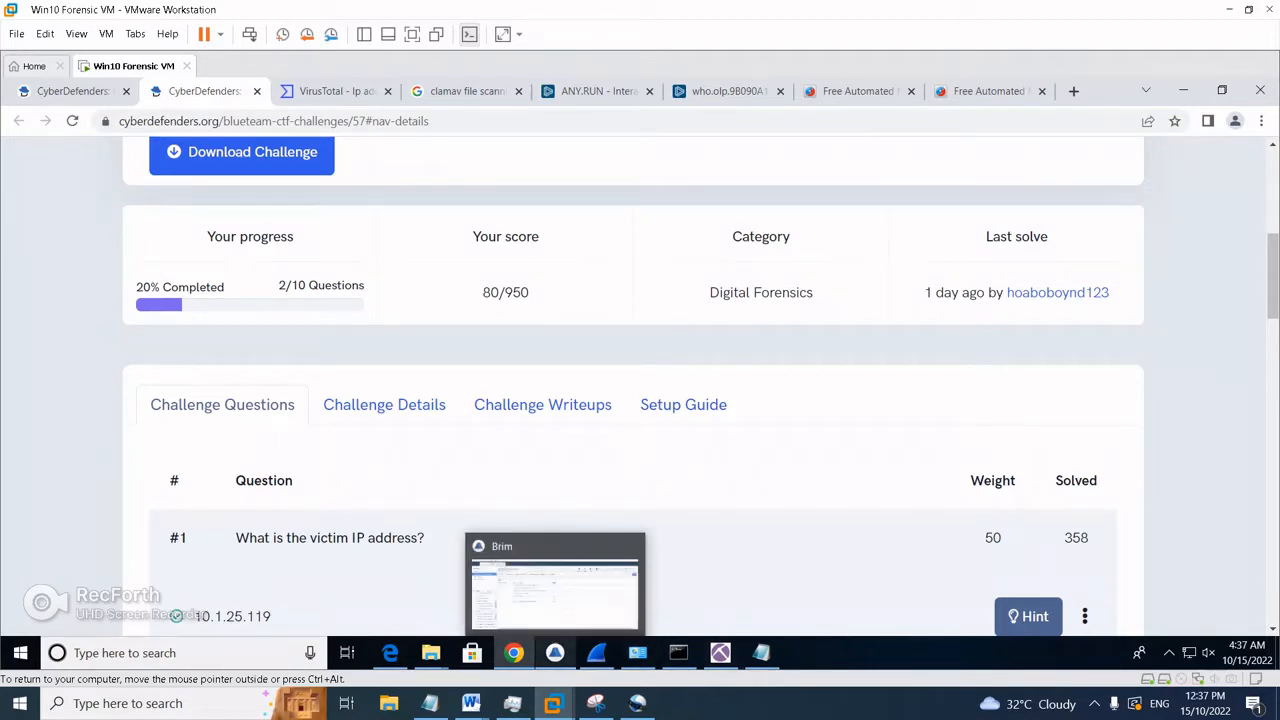
Switch to Brim, rerun the alert count by severity and category, and pivot to the logs for "A Network Trojan was detected".
left_click(555, 653)
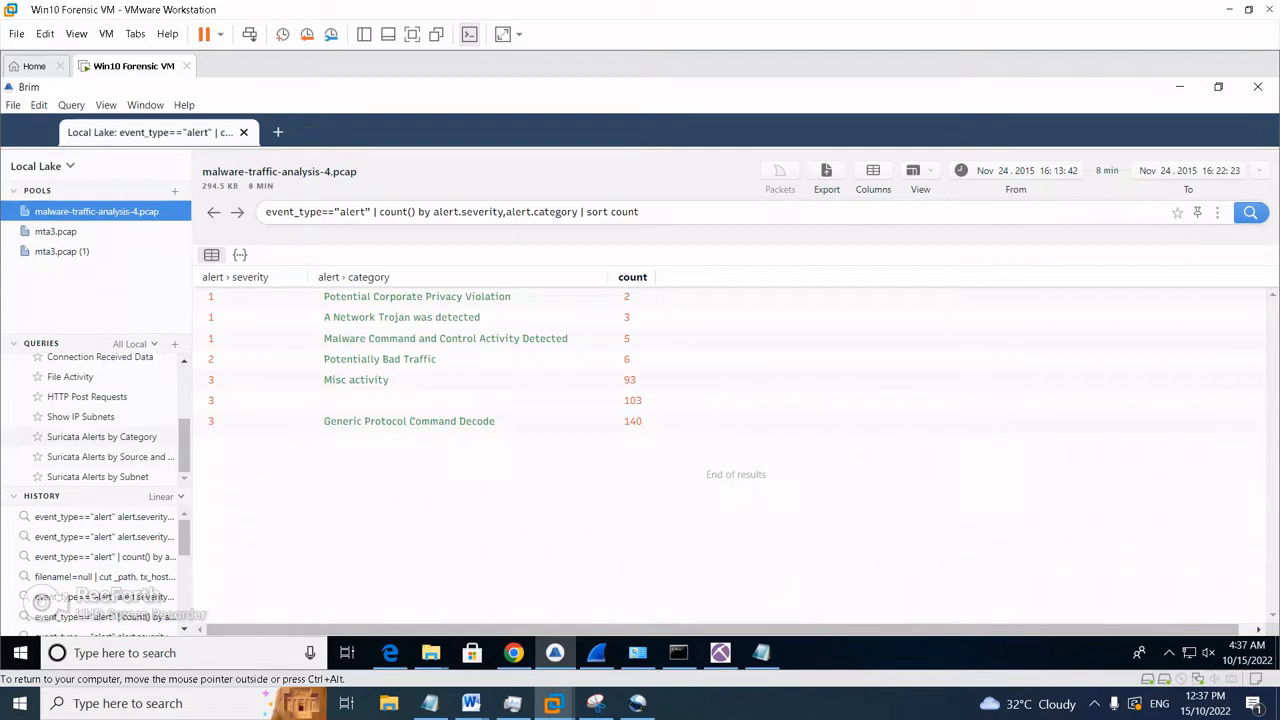
key("Return")
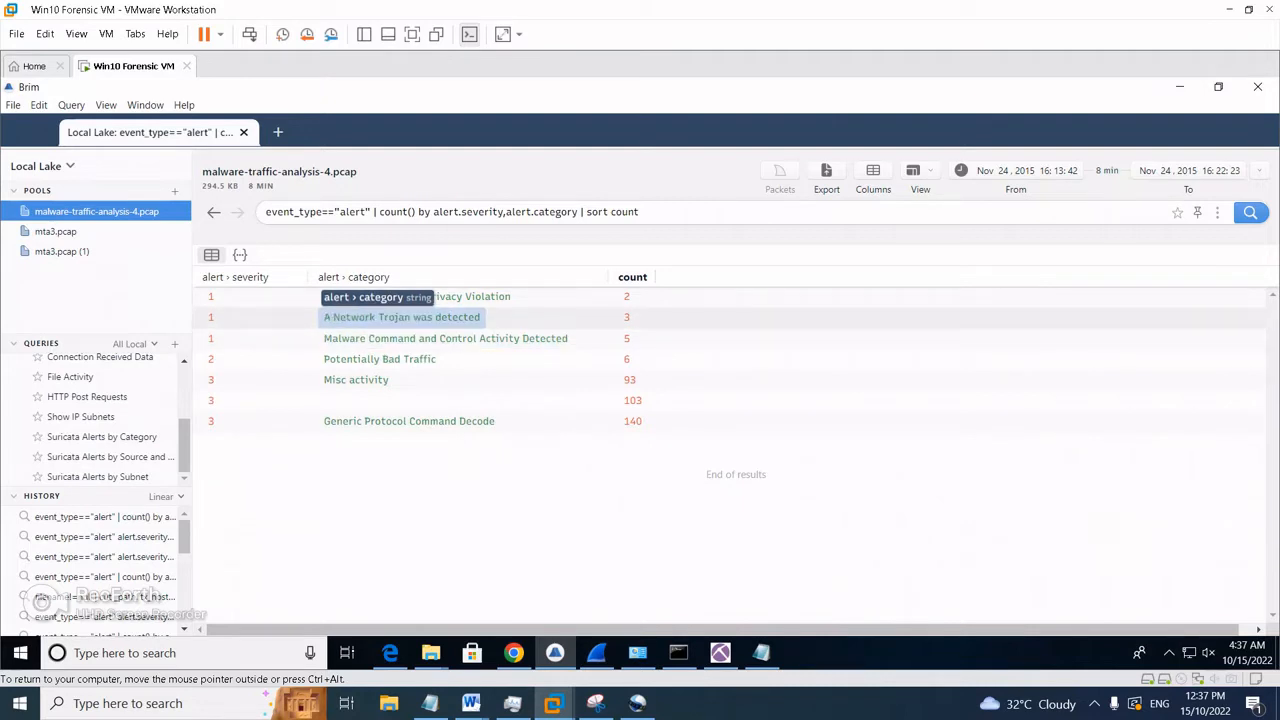
right_click(453, 318)
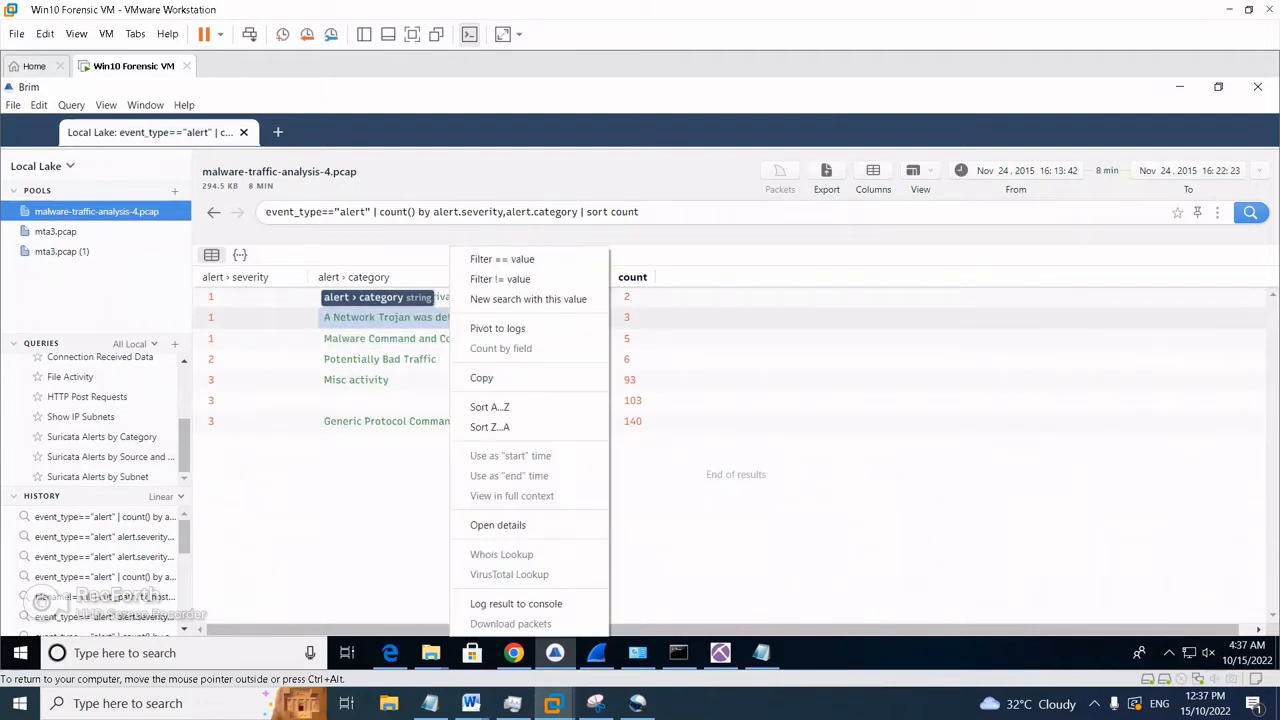
left_click(448, 322)
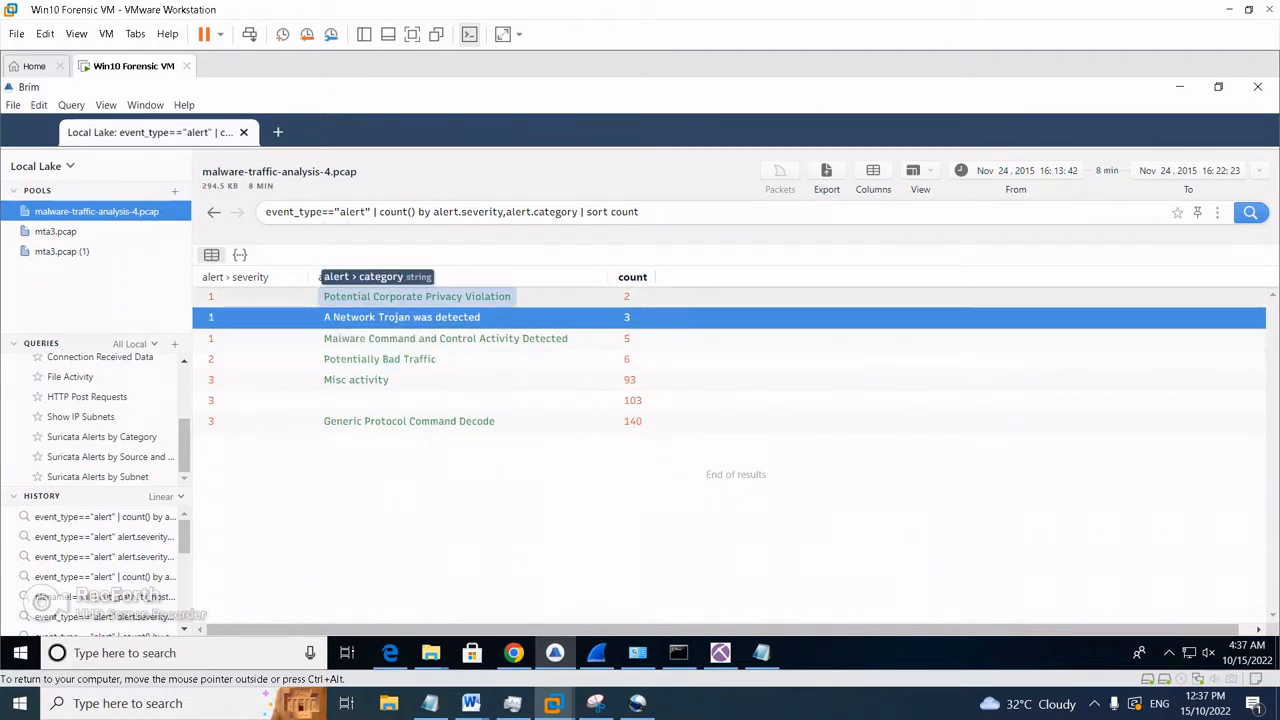
right_click(452, 297)
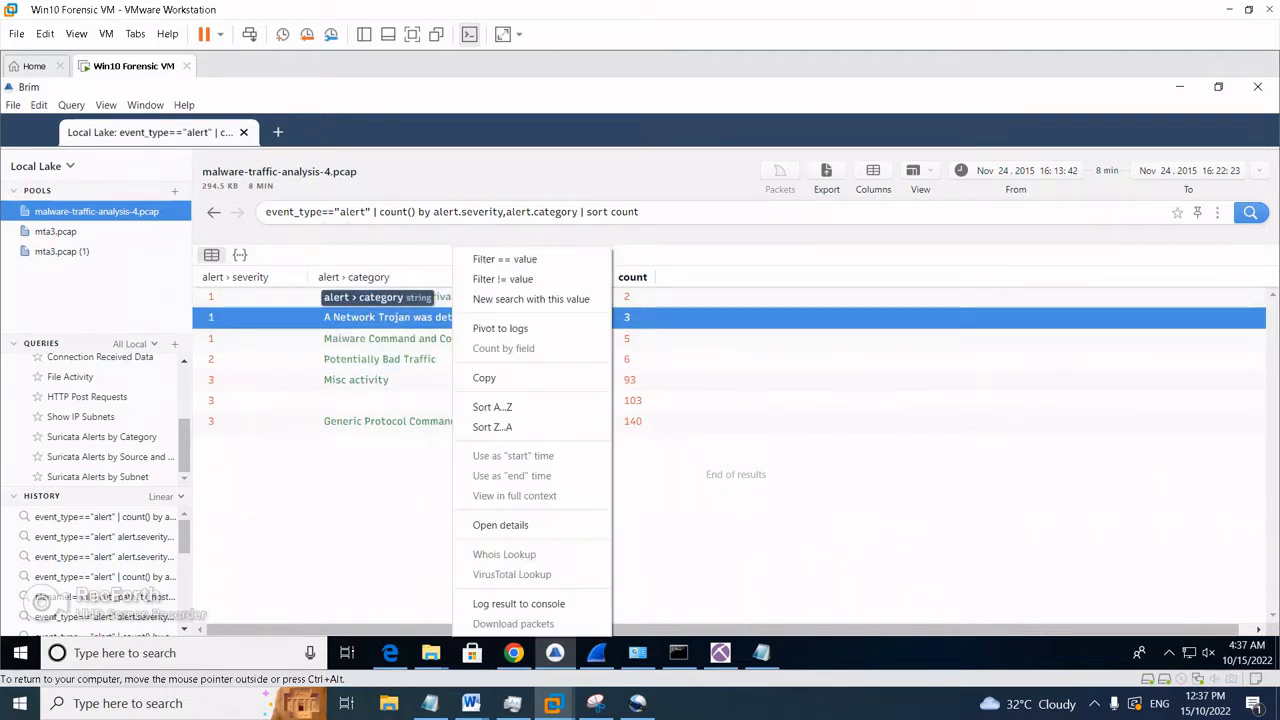
left_click(500, 328)
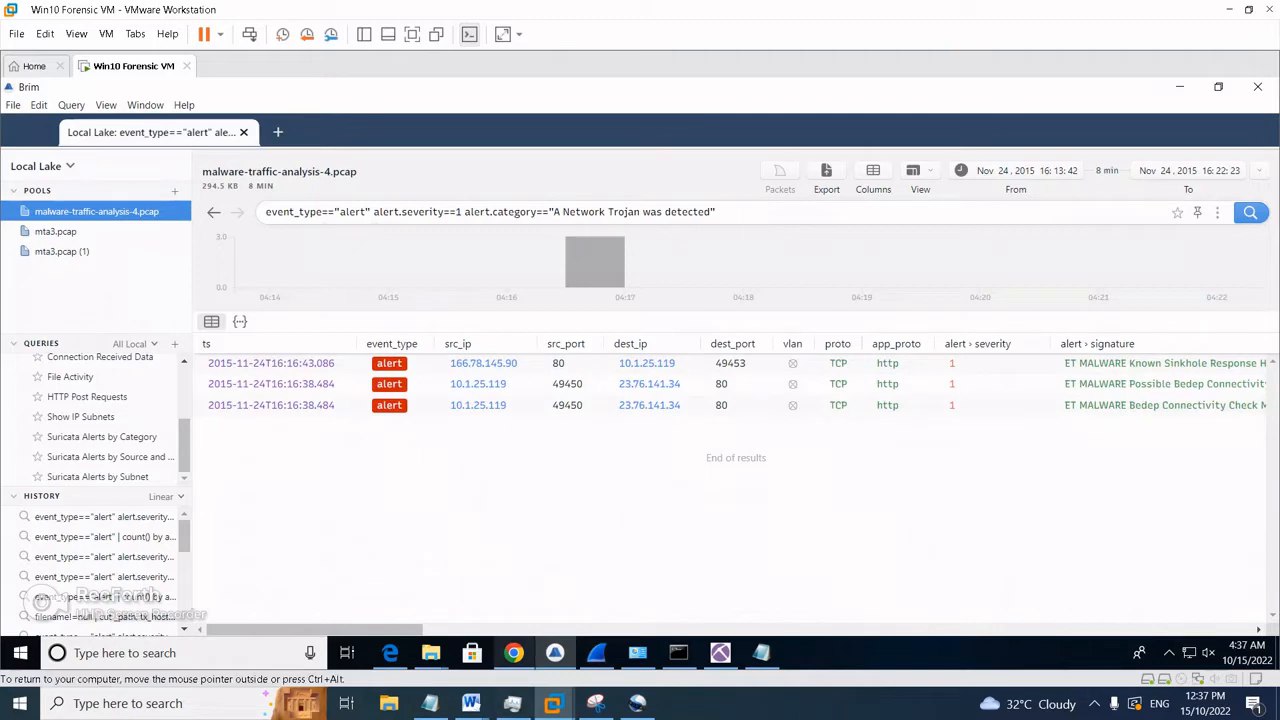
Switch to the challenge page in the browser and look at question #2 about the victim's hostname.
left_click(513, 653)
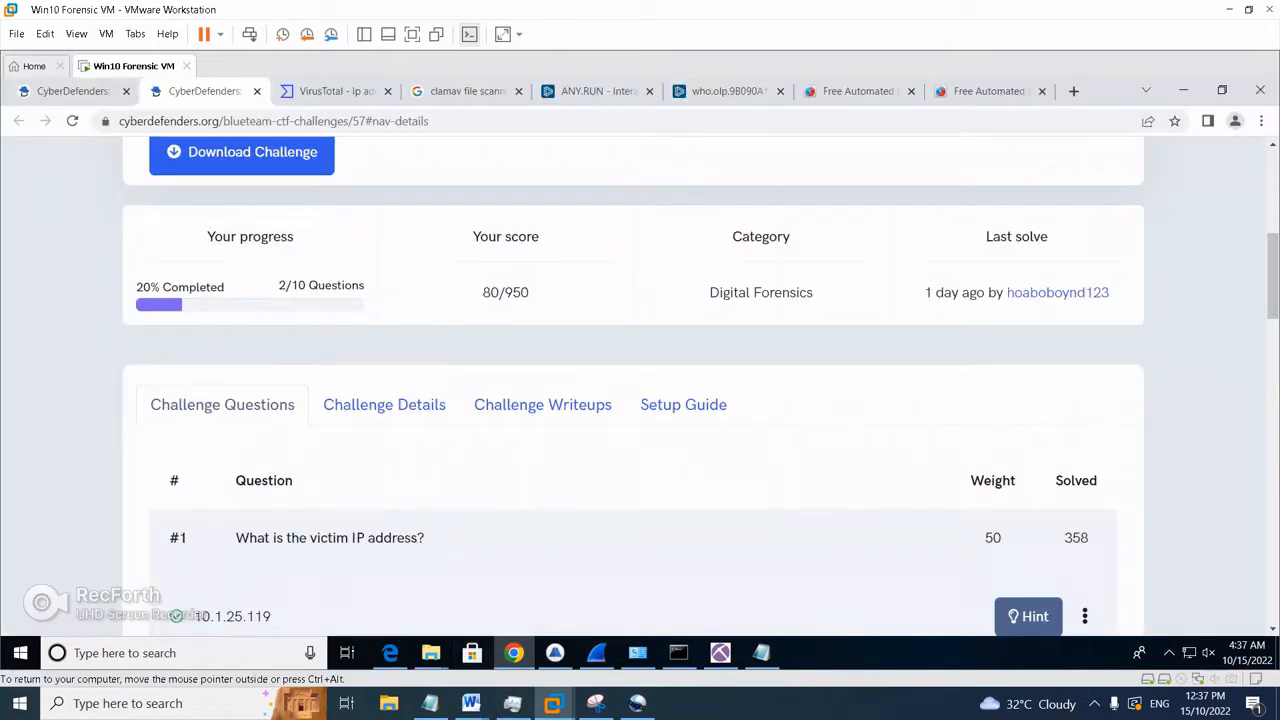
scroll(640, 400, "down", 2)
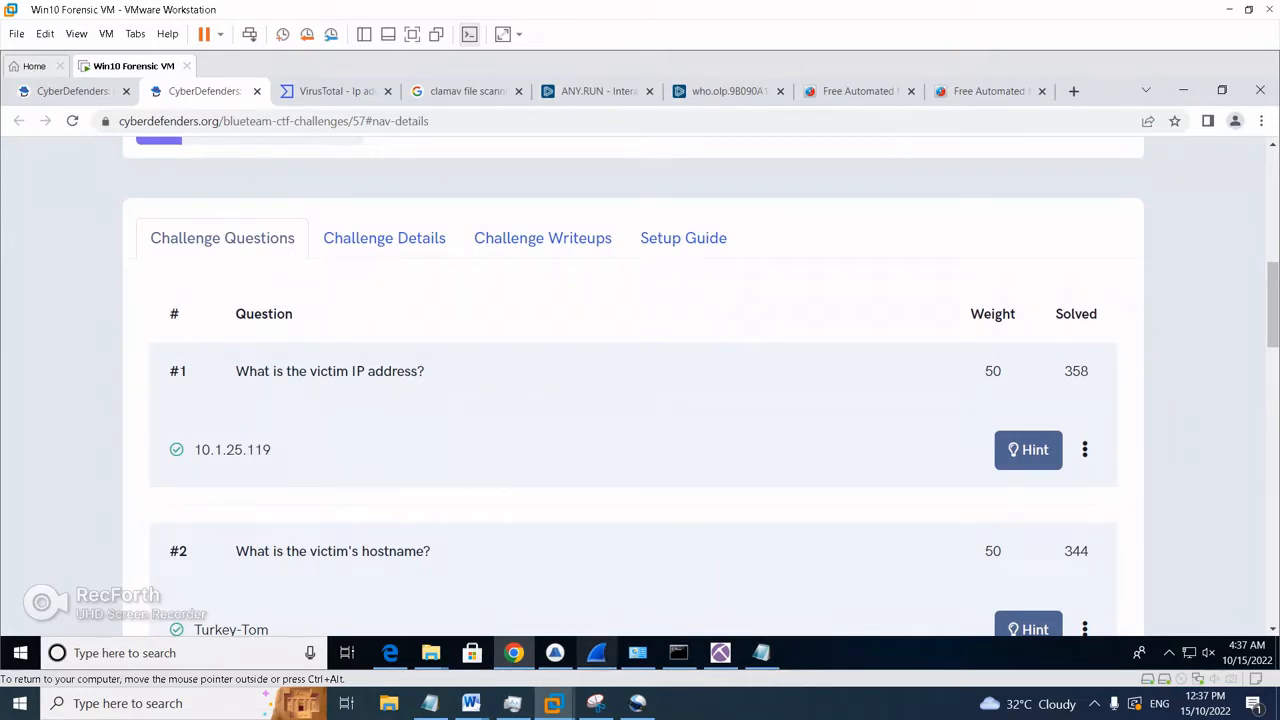
Switch to Wireshark, replace the frame number filter with ip.addr==10.1.25.119, and go to the first packets of the capture.
left_click(596, 653)
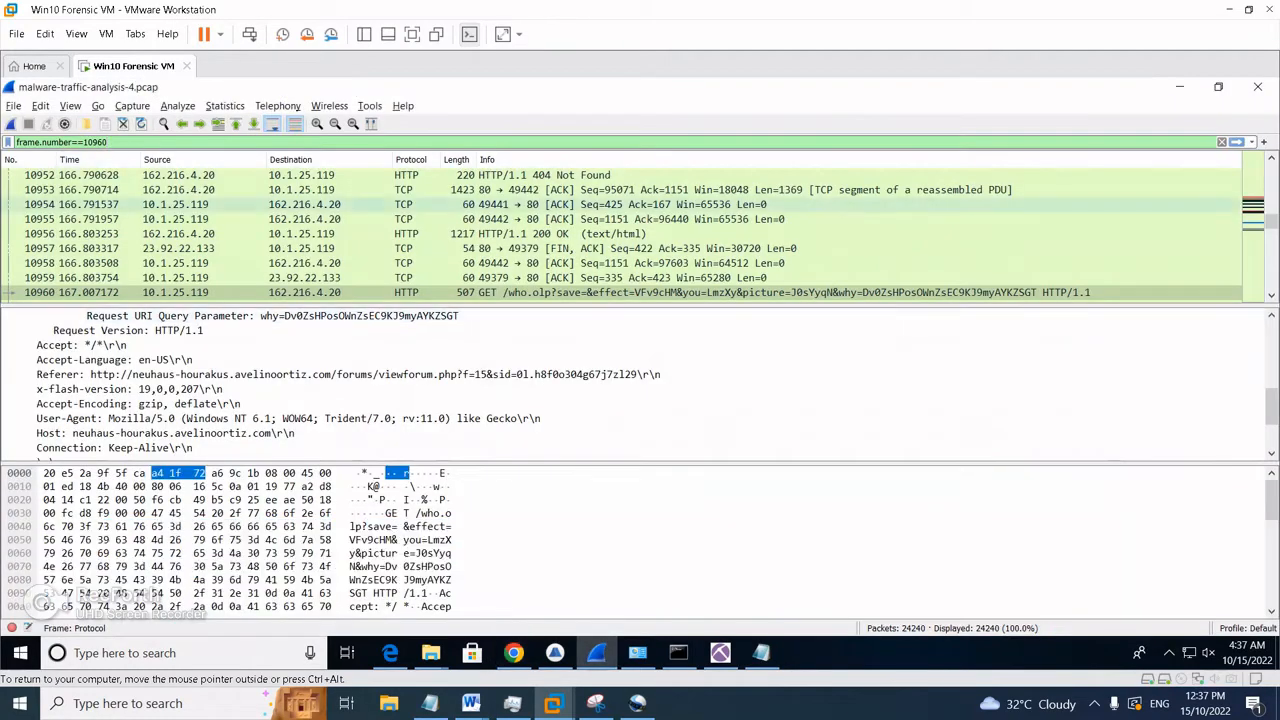
scroll(200, 230, "up", 2)
left_click_drag(130, 142, 14, 142)
key("BackSpace")
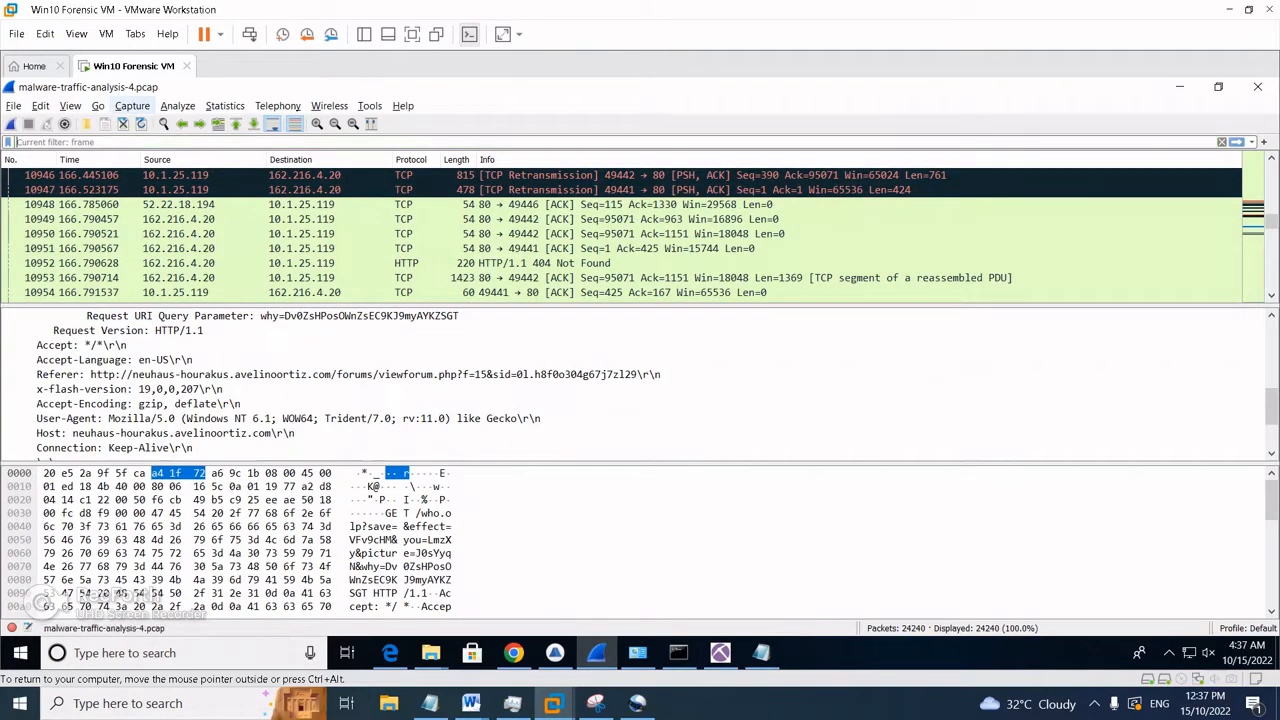
key("Return")
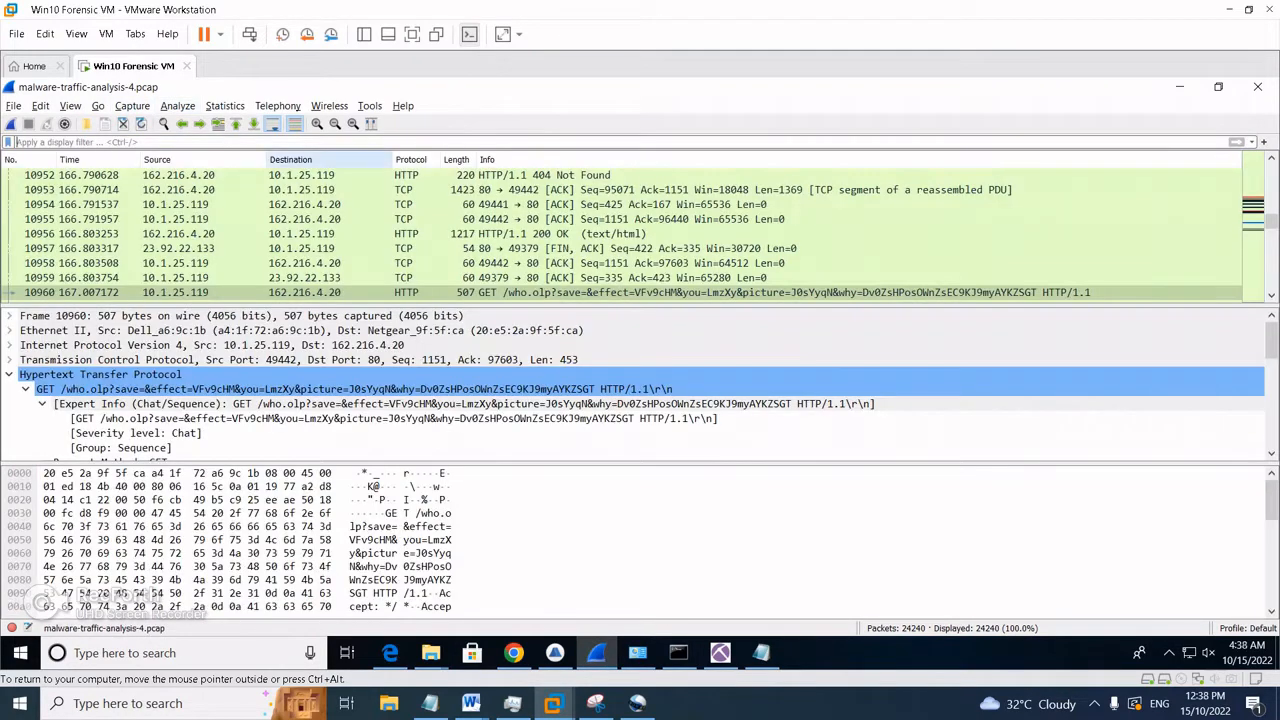
type("ip")
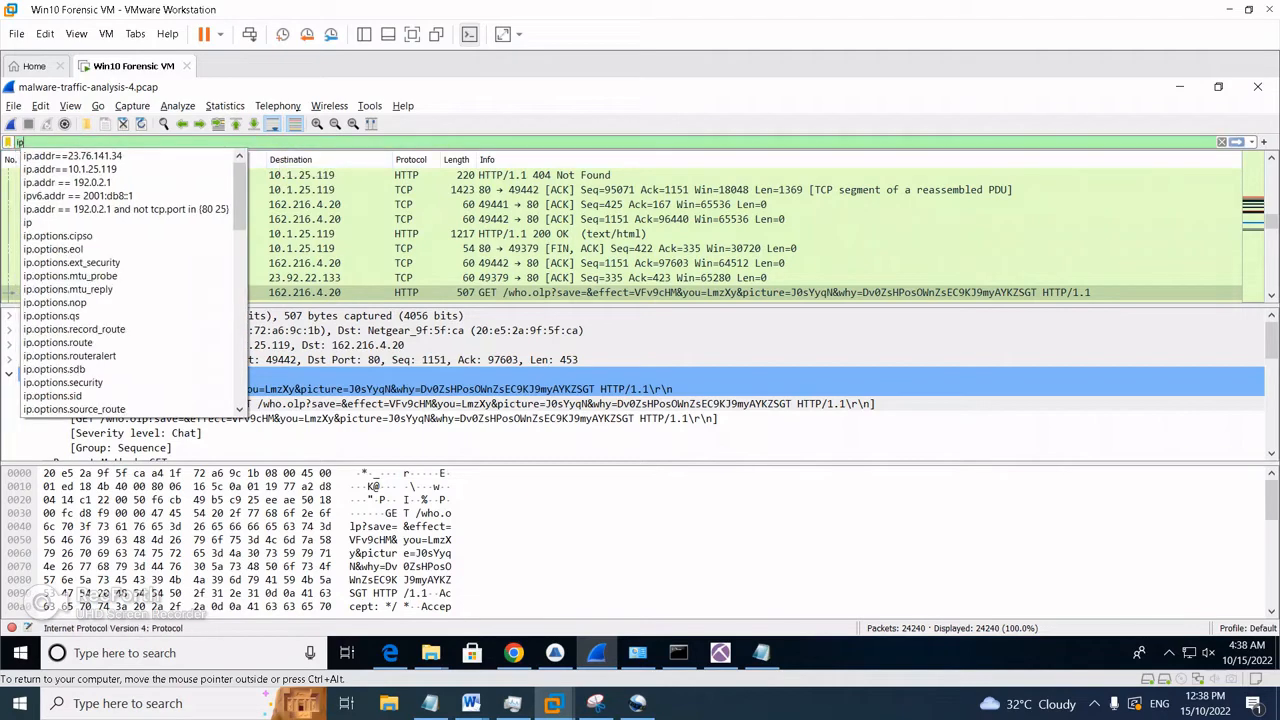
key("Down")
key("Down")
key("Return")
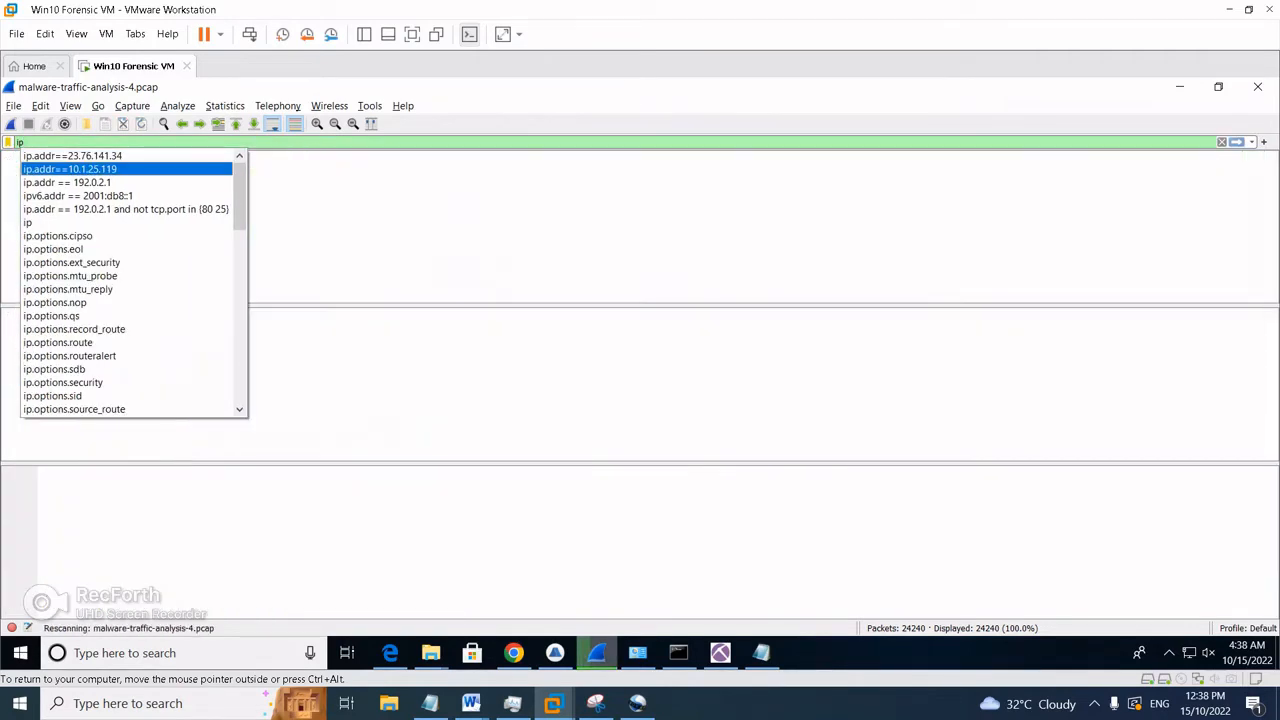
scroll(620, 233, "up", 10)
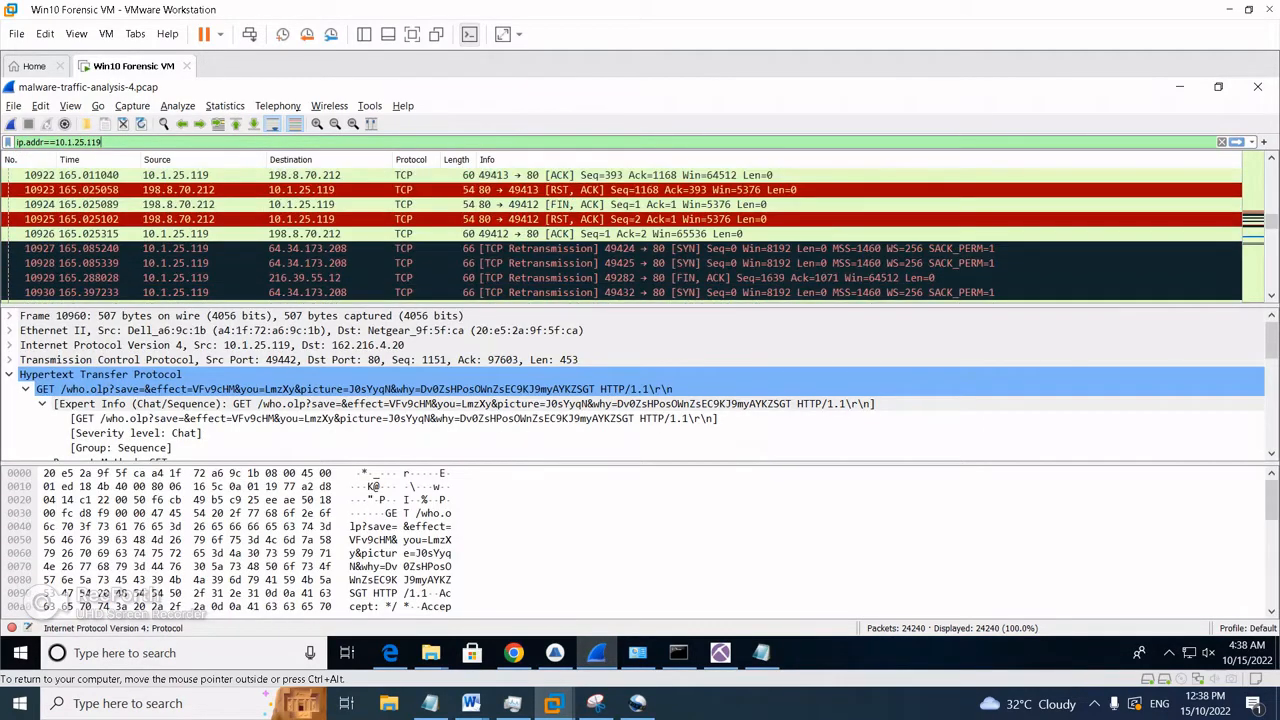
left_click_drag(1271, 221, 1271, 165)
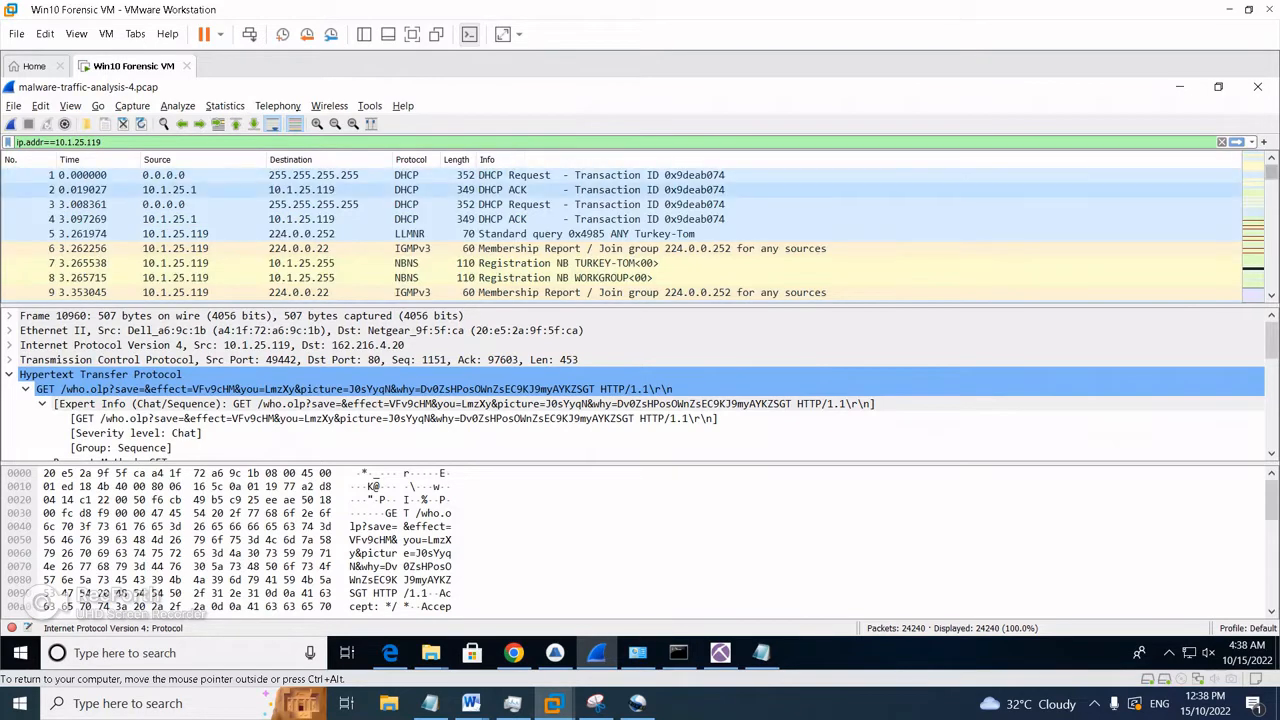
Examine the DHCP ACK, NBNS registration, and LLMNR query packets' details for the victim's hostname.
left_click(720, 190)
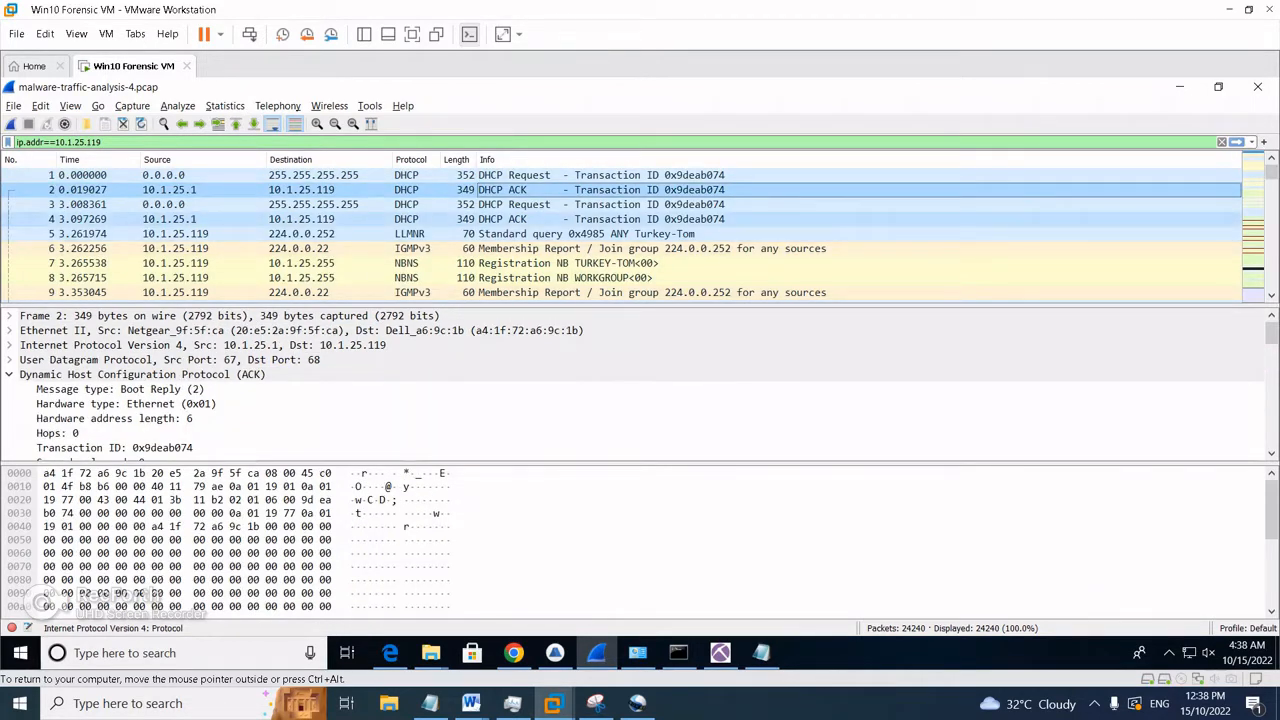
left_click(412, 263)
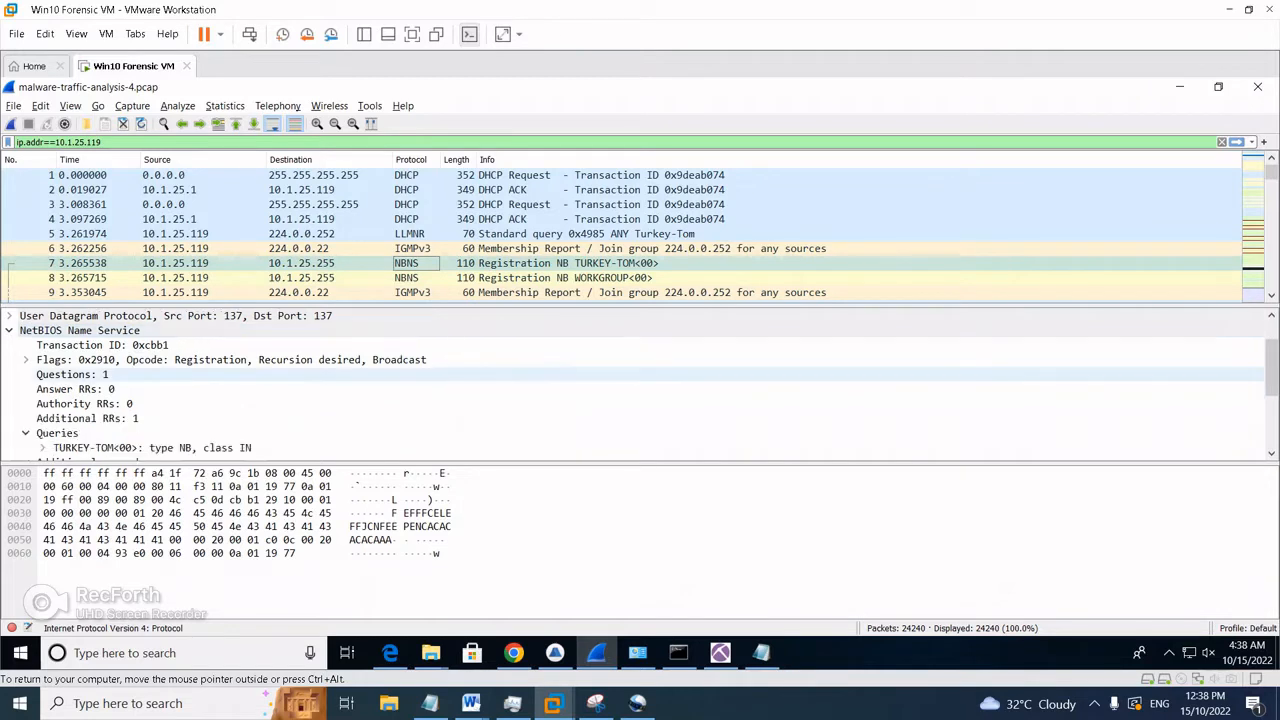
scroll(300, 380, "down", 1)
scroll(300, 436, "down", 1)
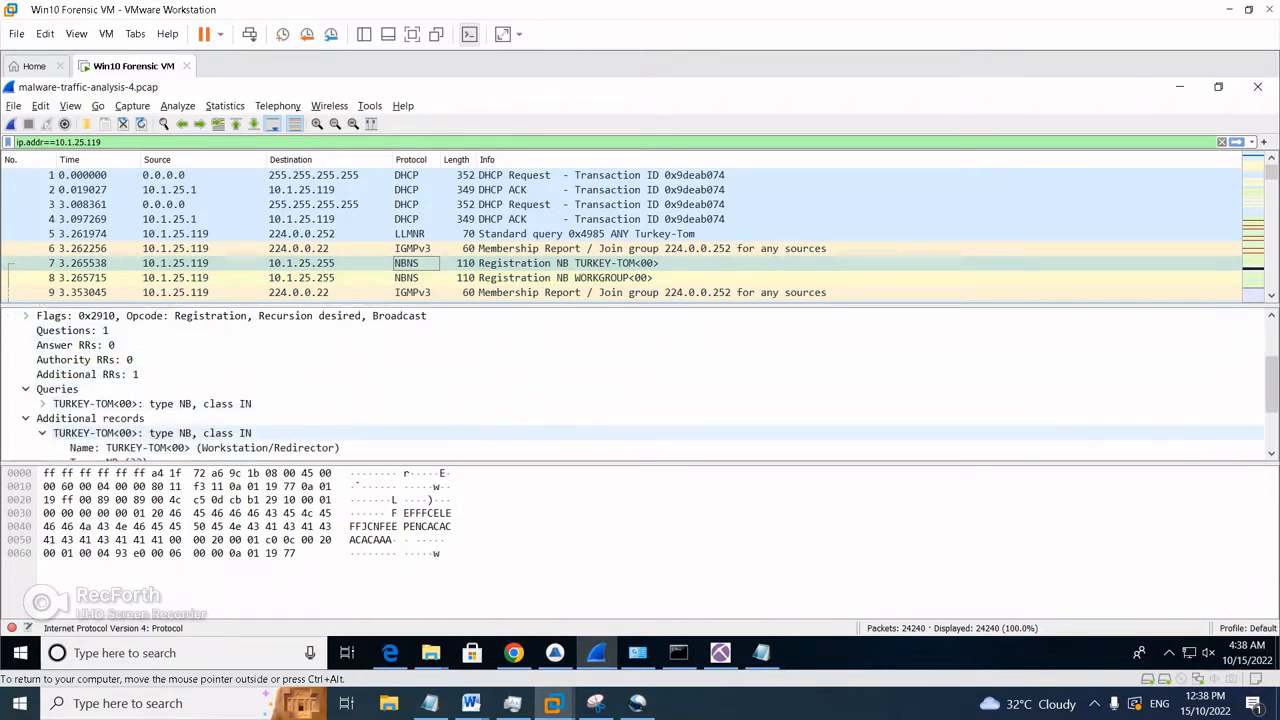
scroll(300, 433, "down", 1)
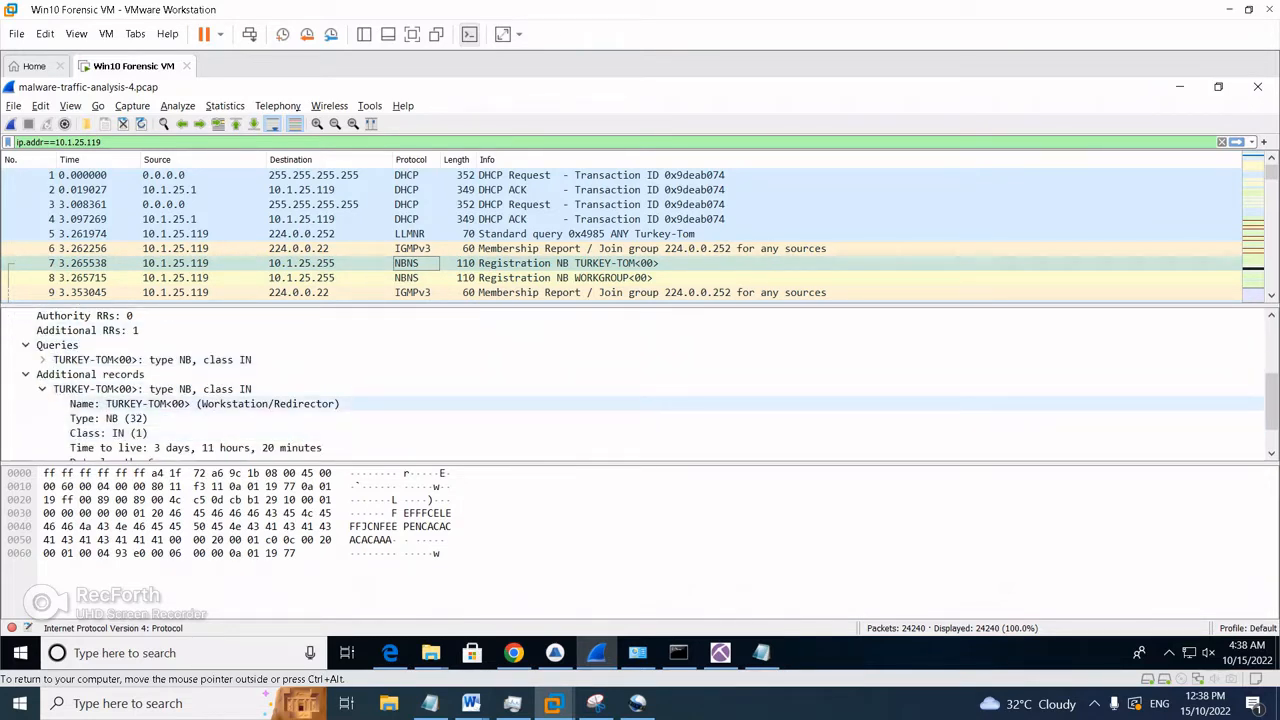
left_click(204, 404)
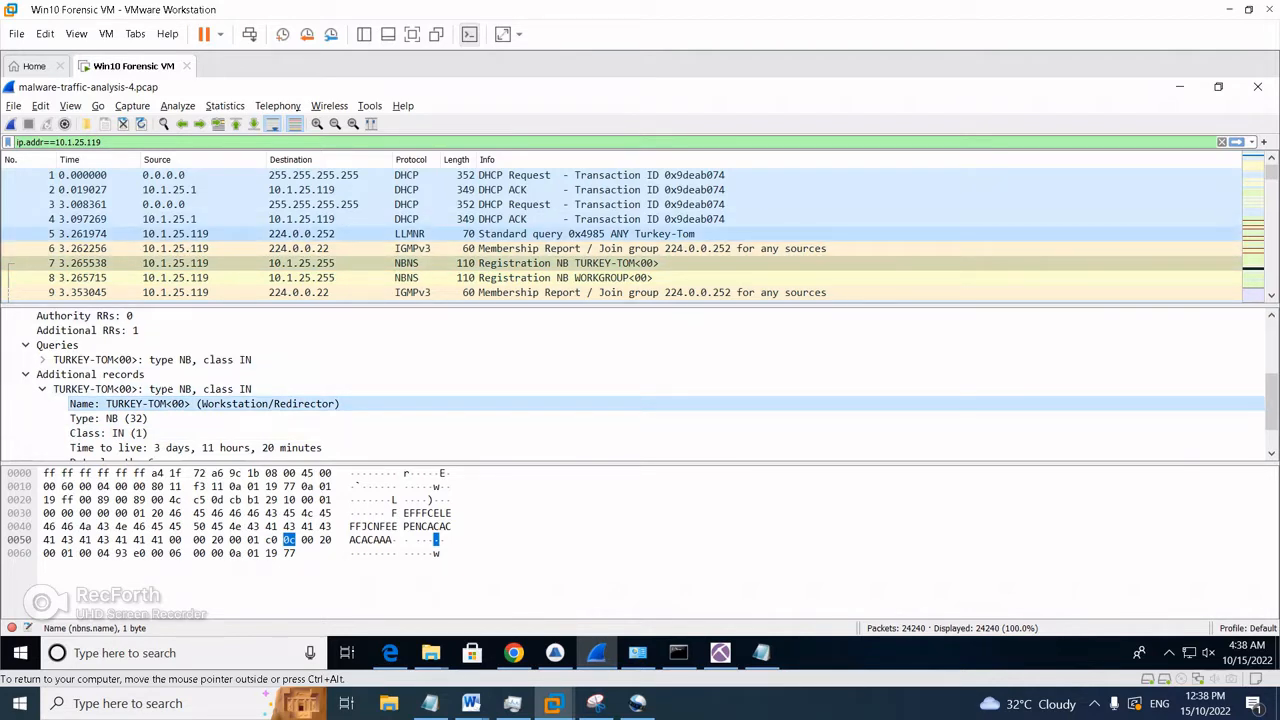
left_click(560, 234)
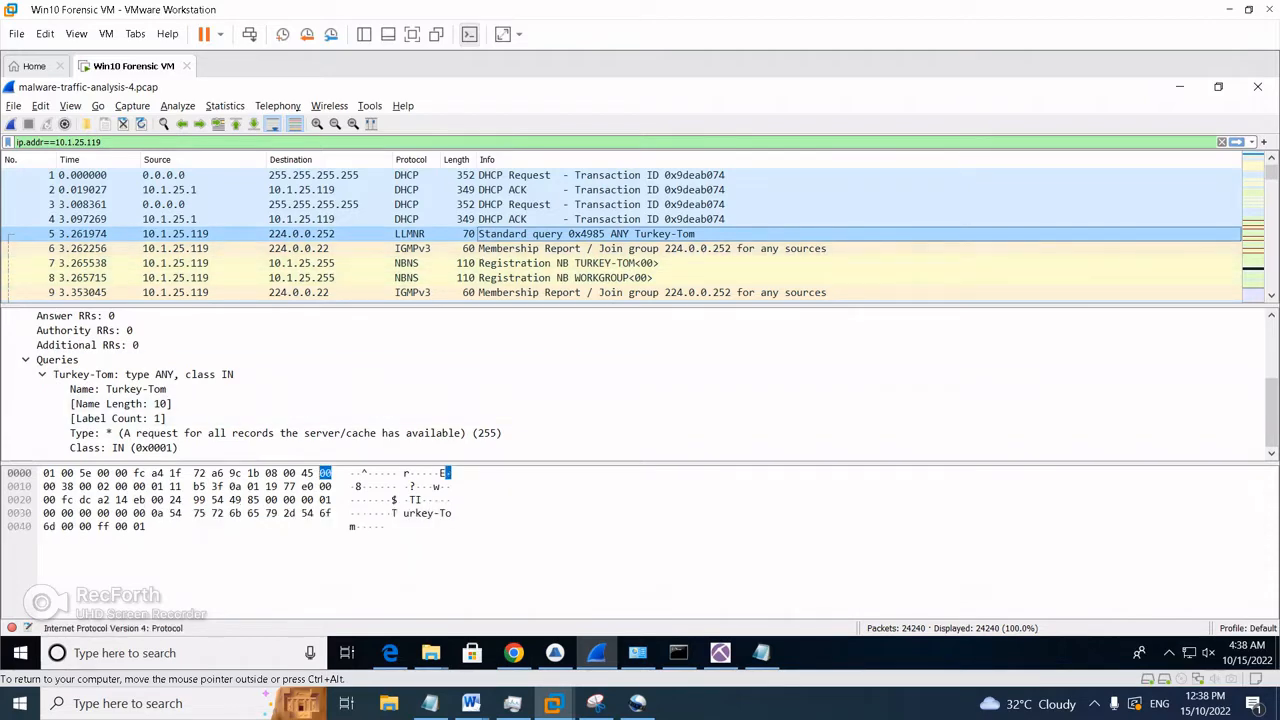
Return to the challenge questions in the browser and look at question #3 about the exploit kit name.
key("alt+Tab")
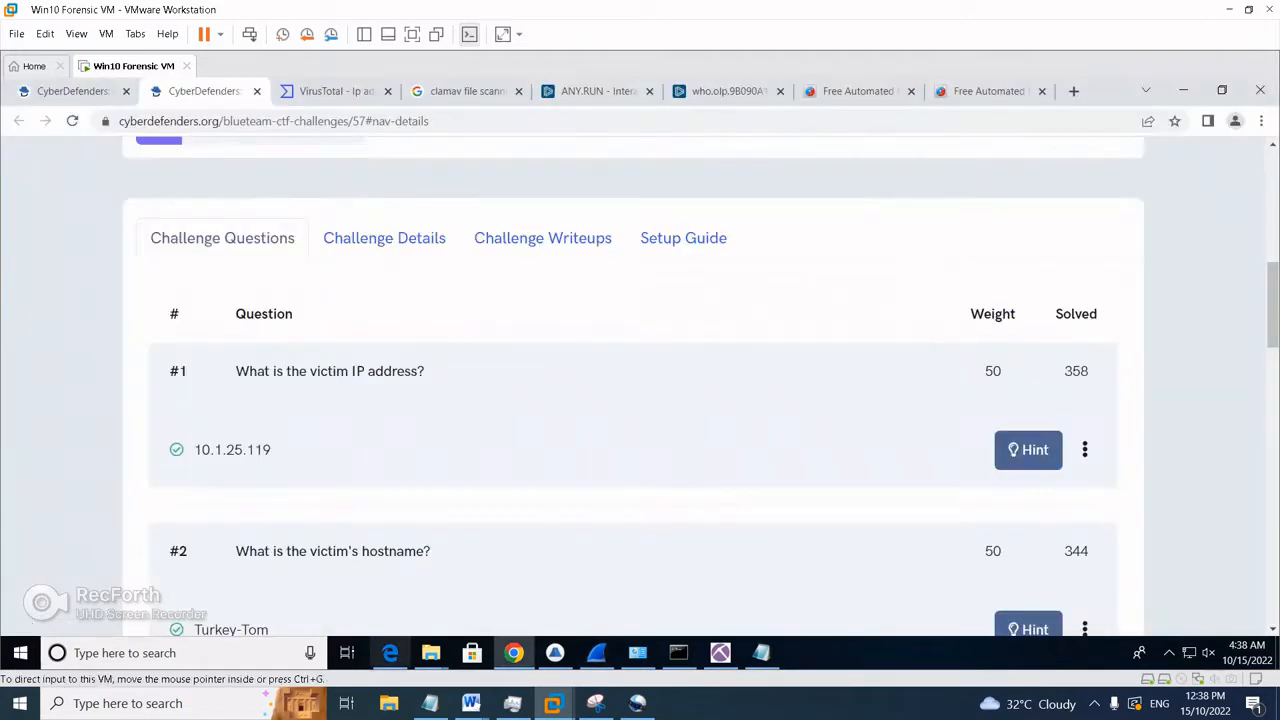
scroll(640, 390, "down", 1)
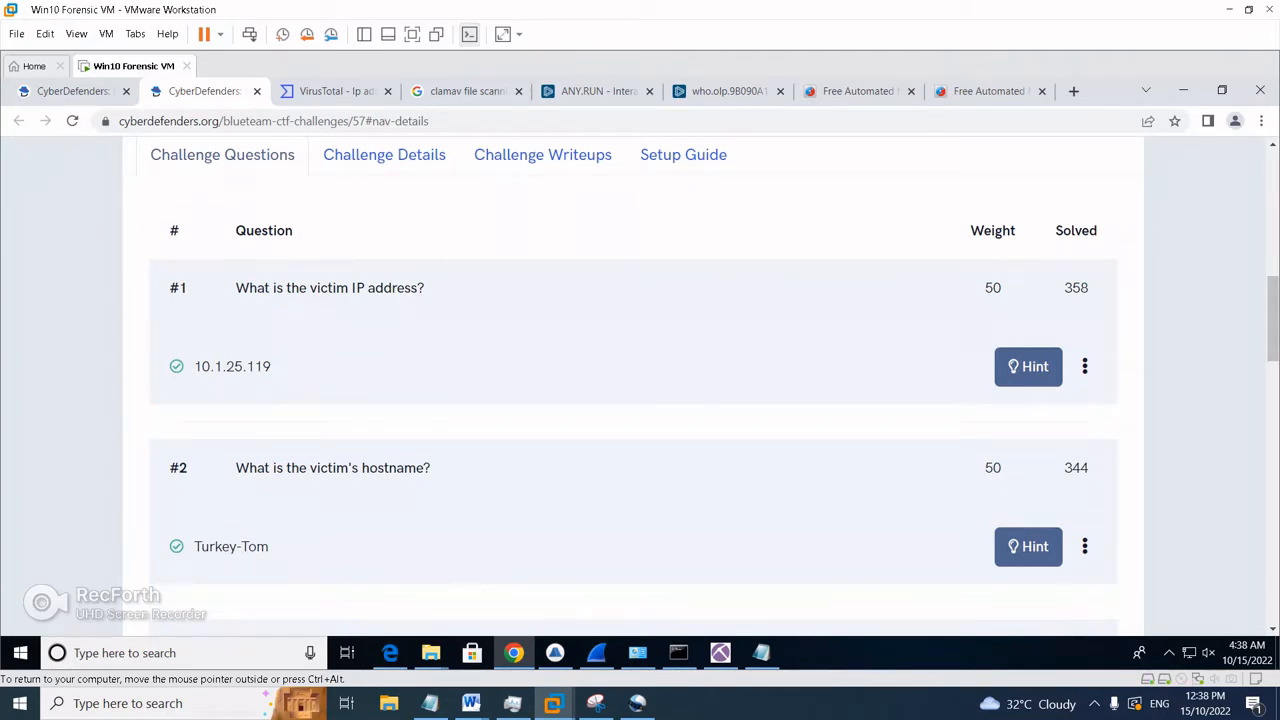
scroll(640, 390, "down", 2)
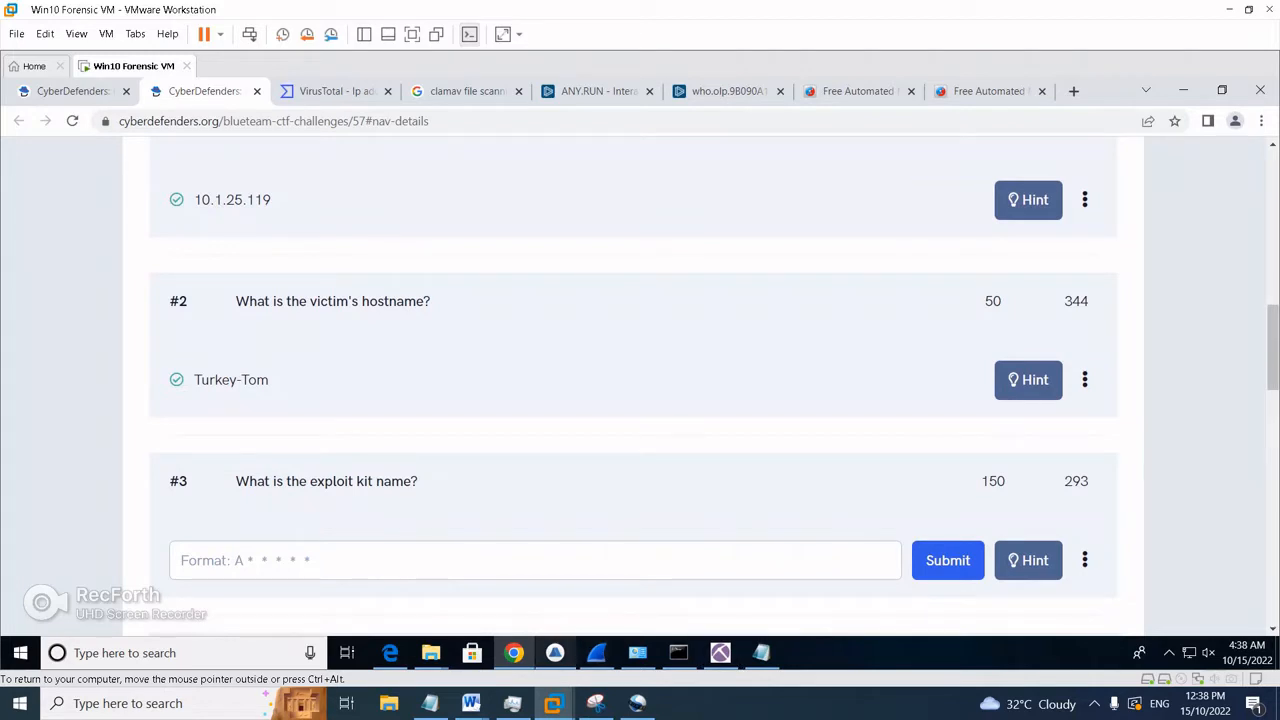
Switch to Brim and run the saved query Suricata Alerts by Category.
left_click(555, 653)
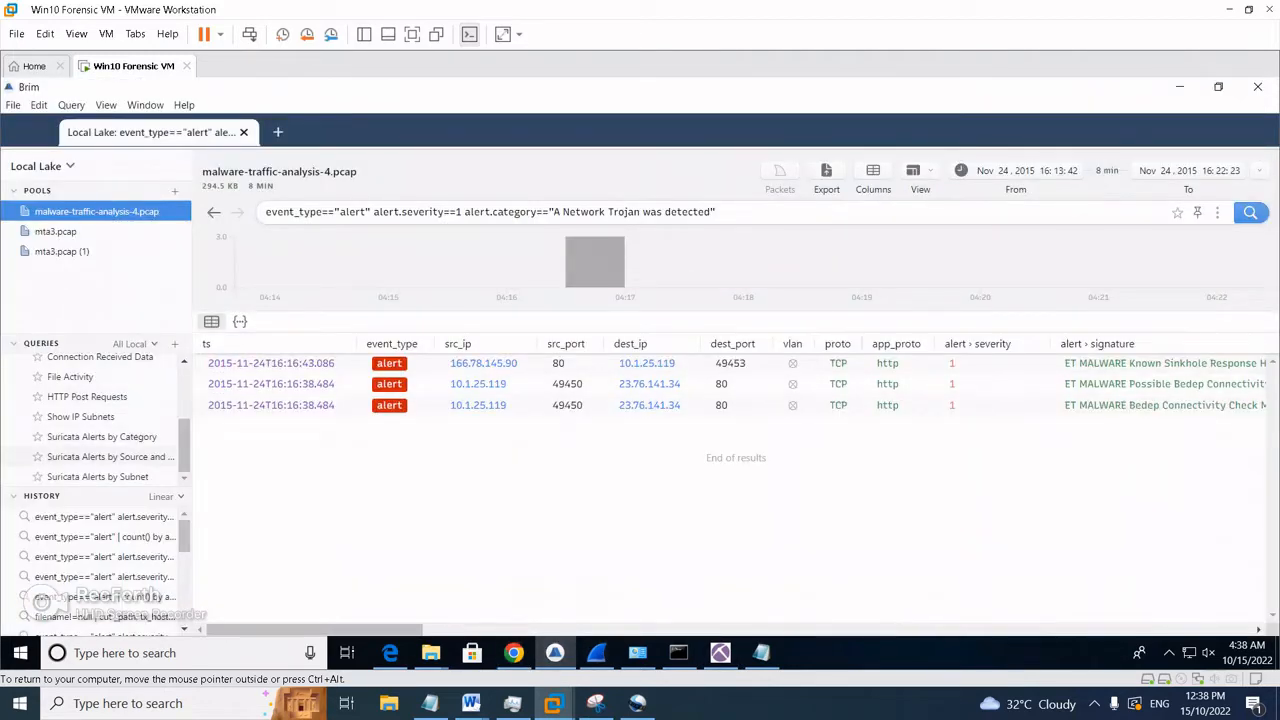
left_click(101, 436)
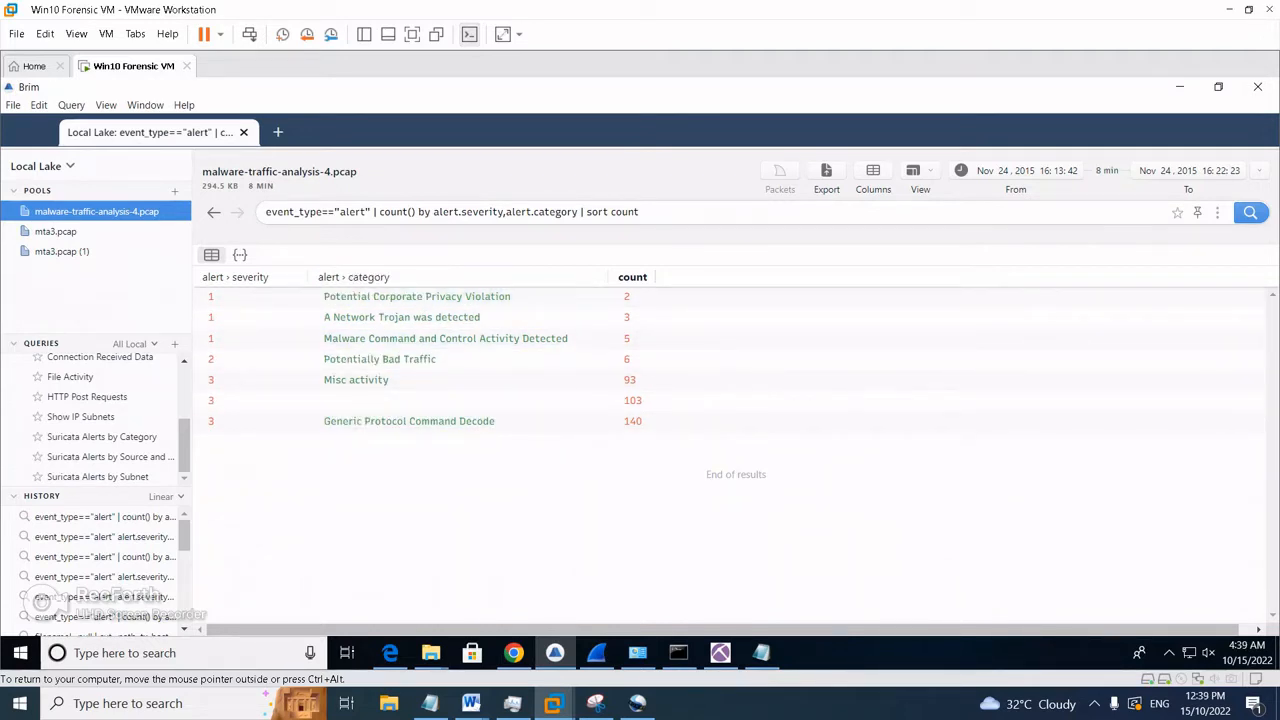
Switch to NetworkMiner and look through the extracted files in capture order, starting from the first frame.
left_click(720, 653)
scroll(508, 400, "up", 14)
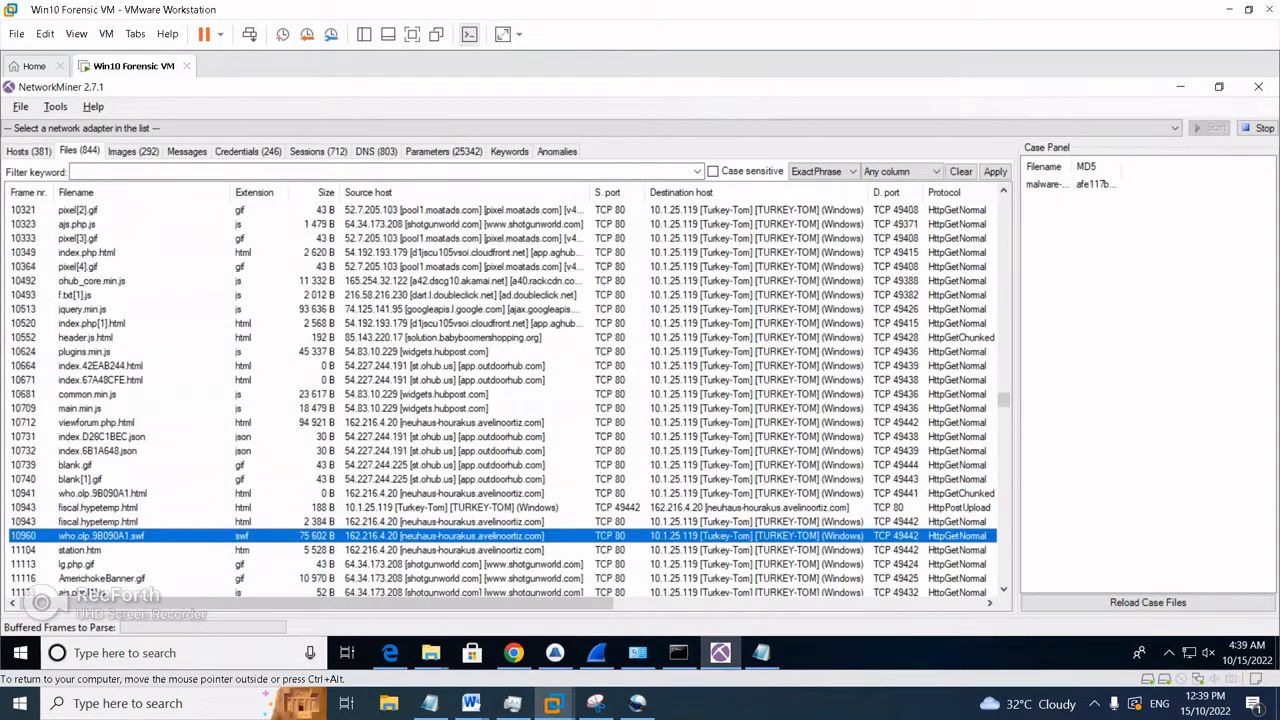
scroll(508, 400, "up", 15)
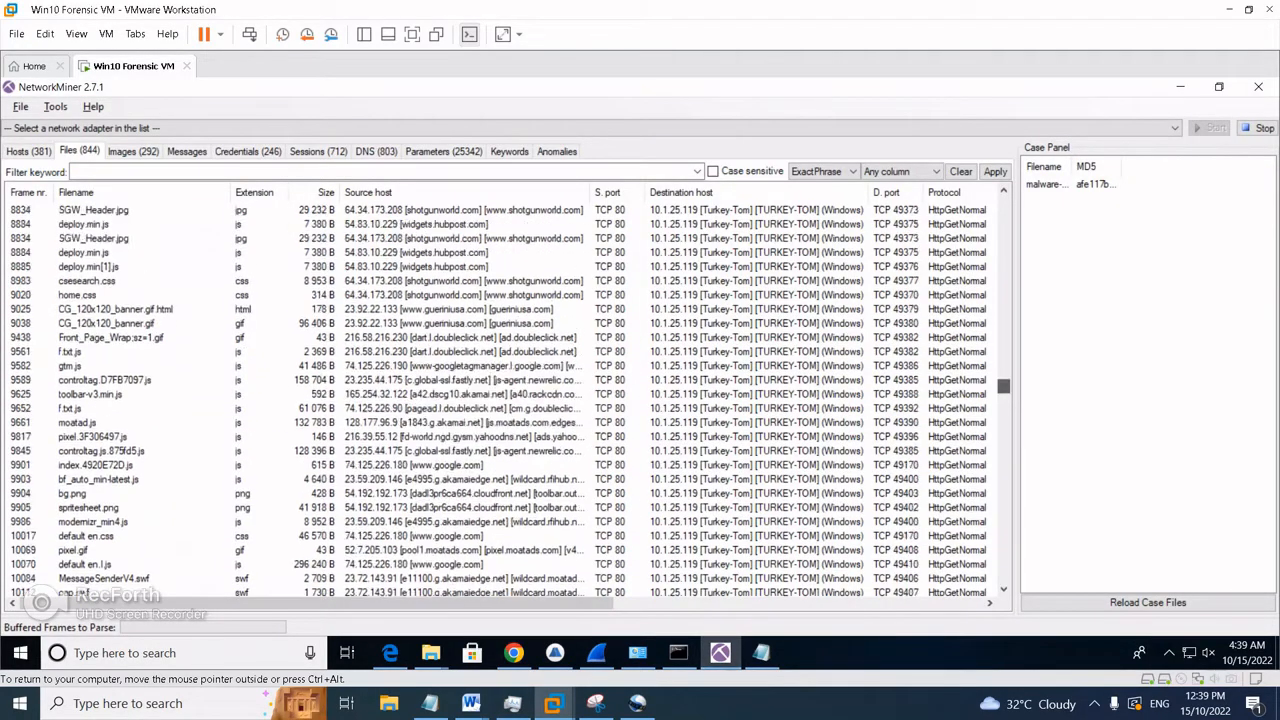
scroll(508, 400, "up", 10)
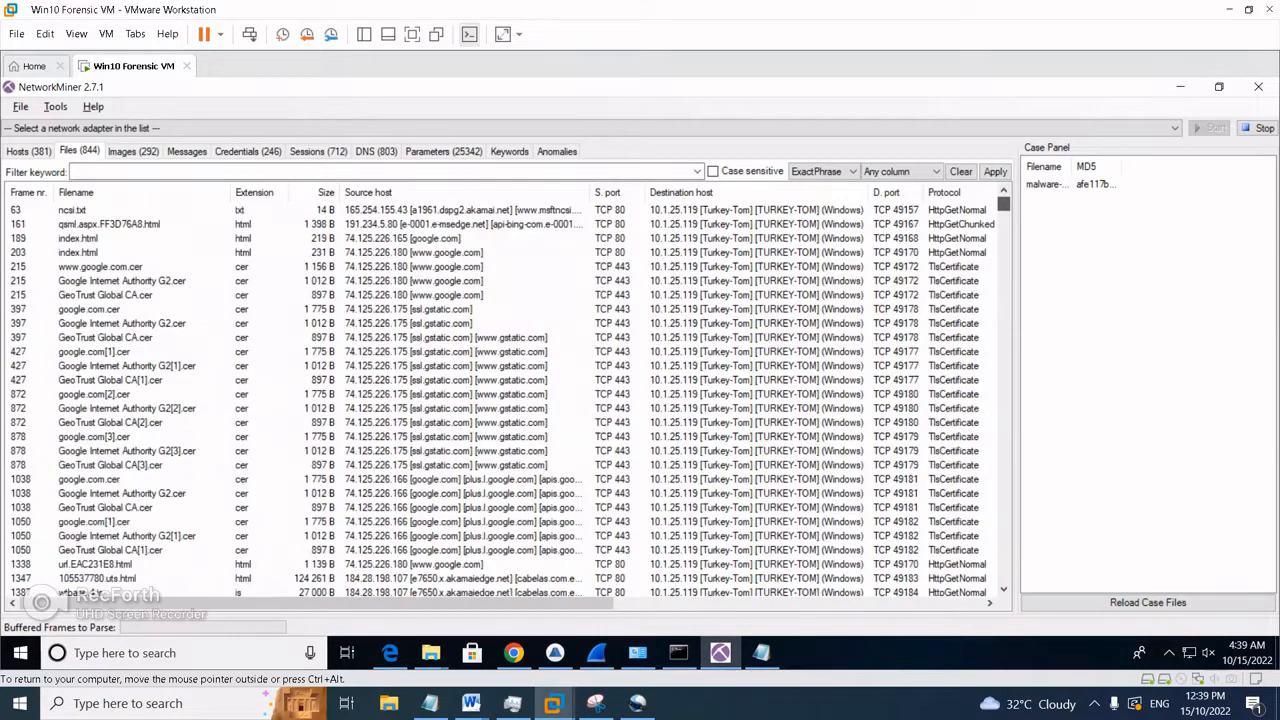
key("Down")
key("Down")
key("Down")
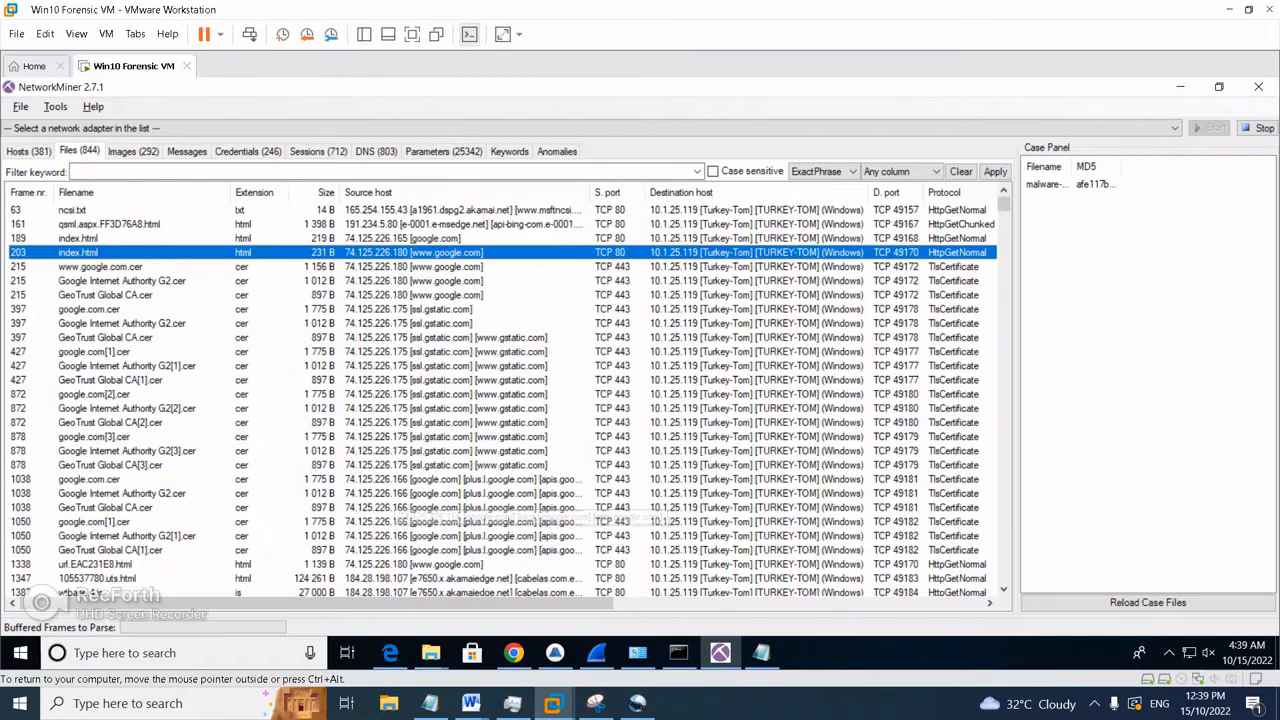
scroll(500, 400, "down", 2)
scroll(500, 400, "down", 4)
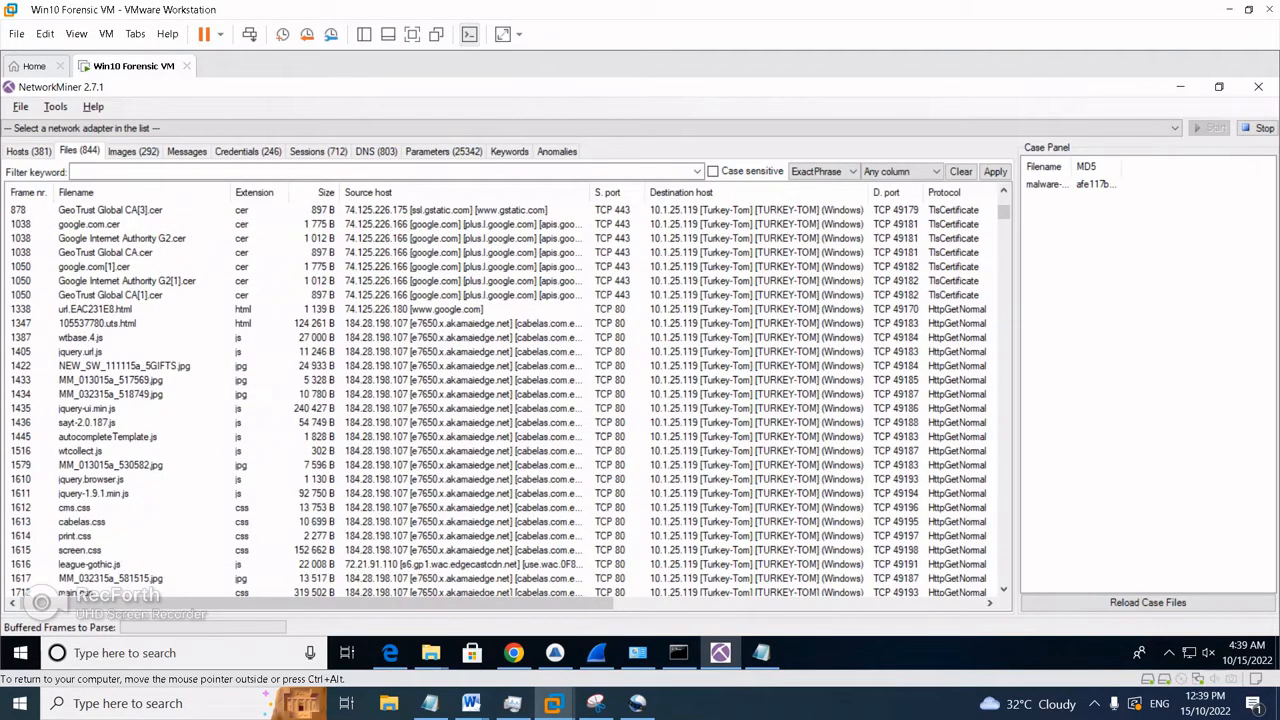
left_click_drag(1003, 212, 1003, 267)
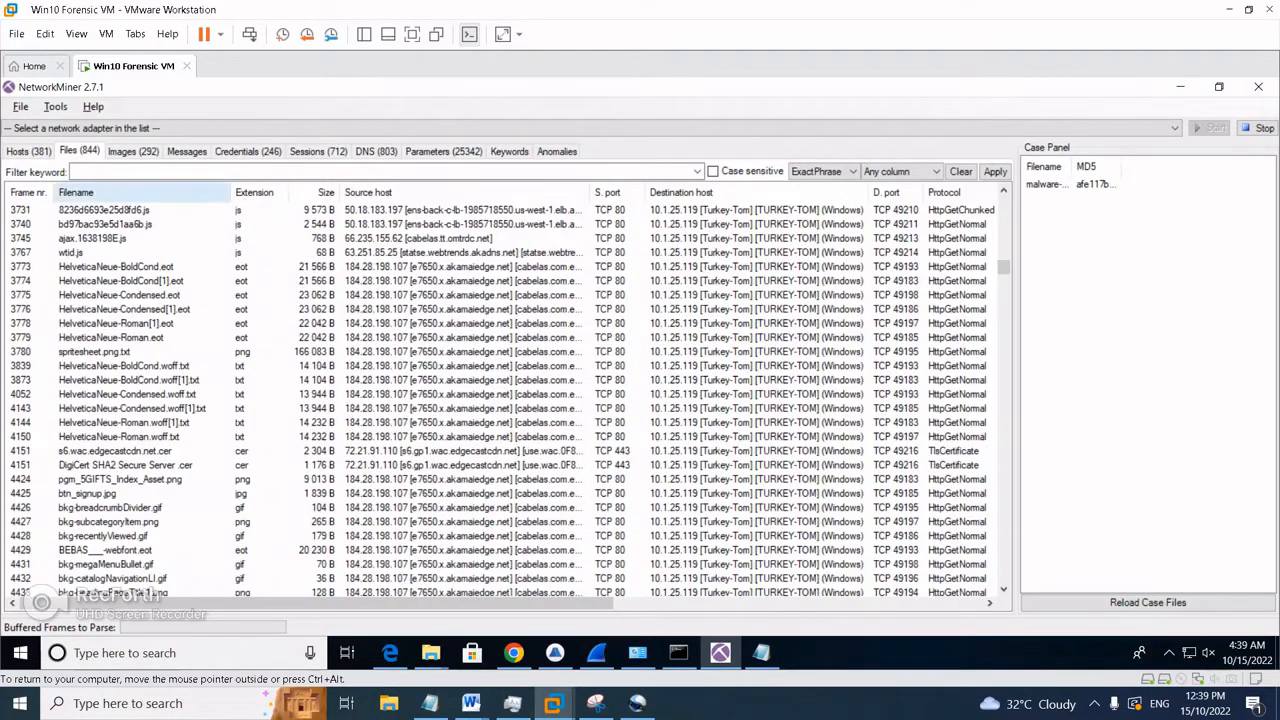
Sort the extracted files by extension and browse the octet-stream, php, png, swf, and txt entries.
left_click(254, 192)
scroll(505, 392, "down", 11)
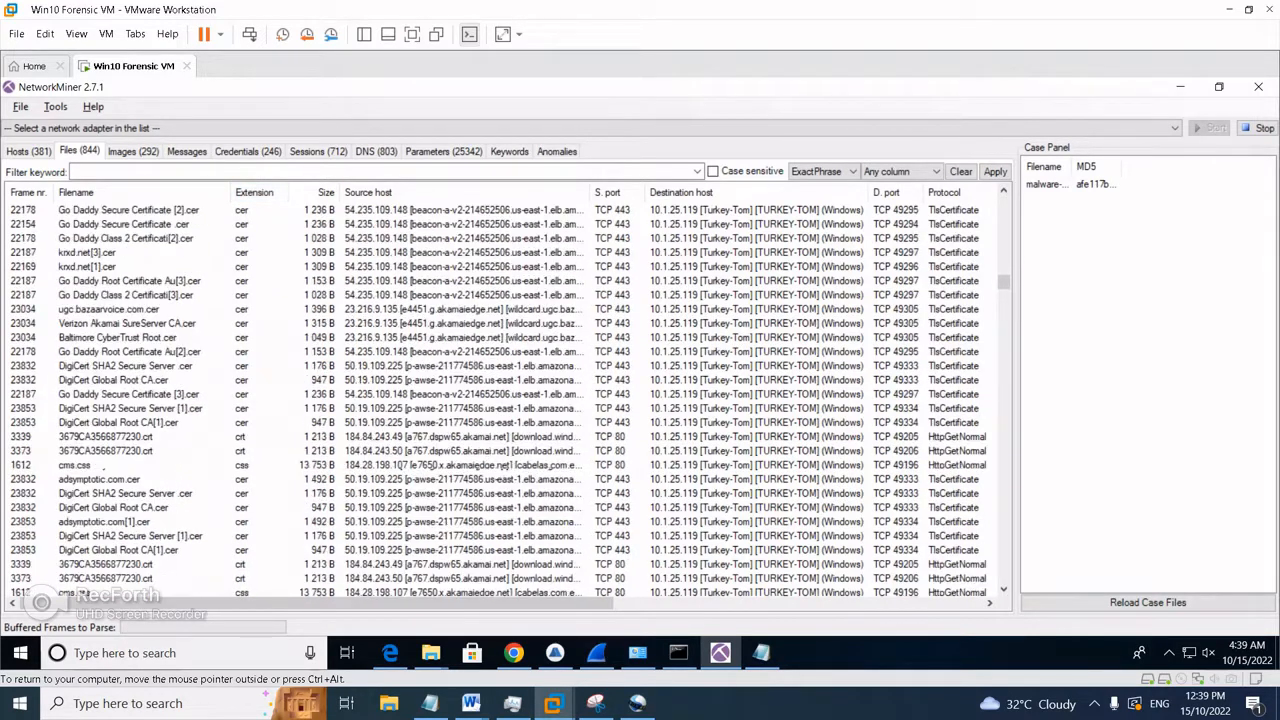
scroll(505, 392, "down", 15)
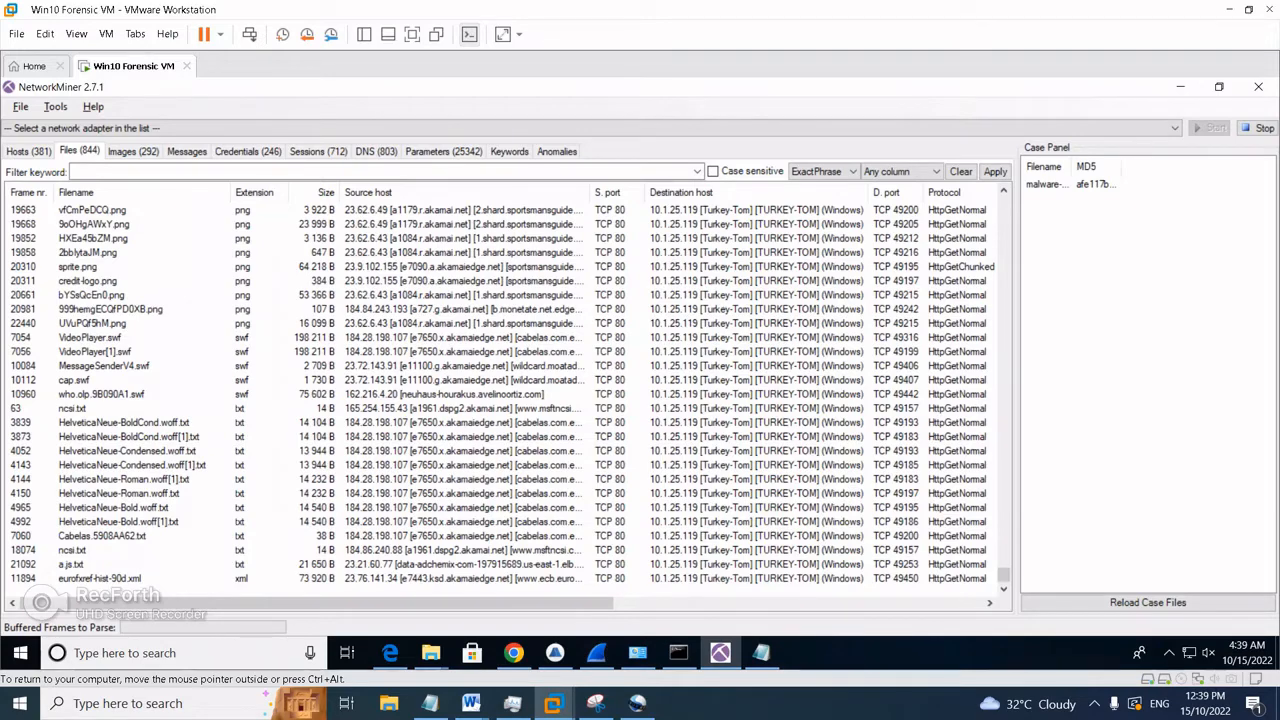
scroll(505, 392, "up", 20)
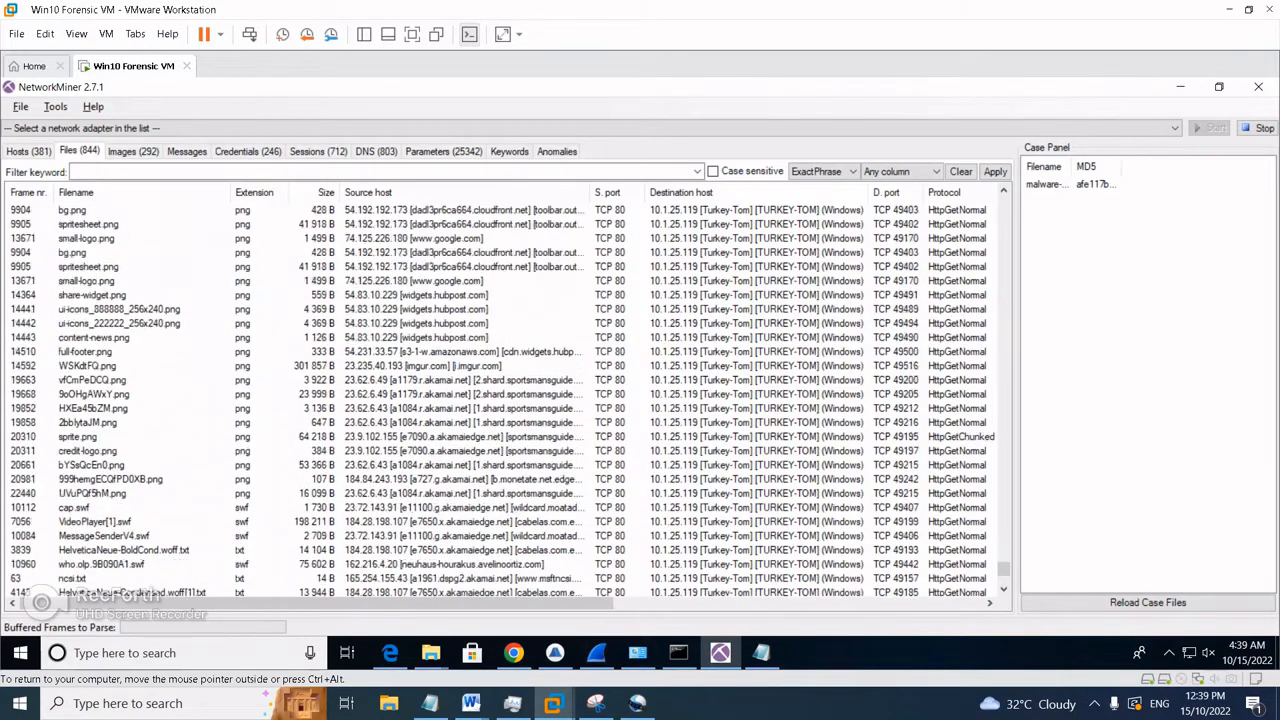
scroll(505, 392, "up", 3)
scroll(505, 392, "down", 4)
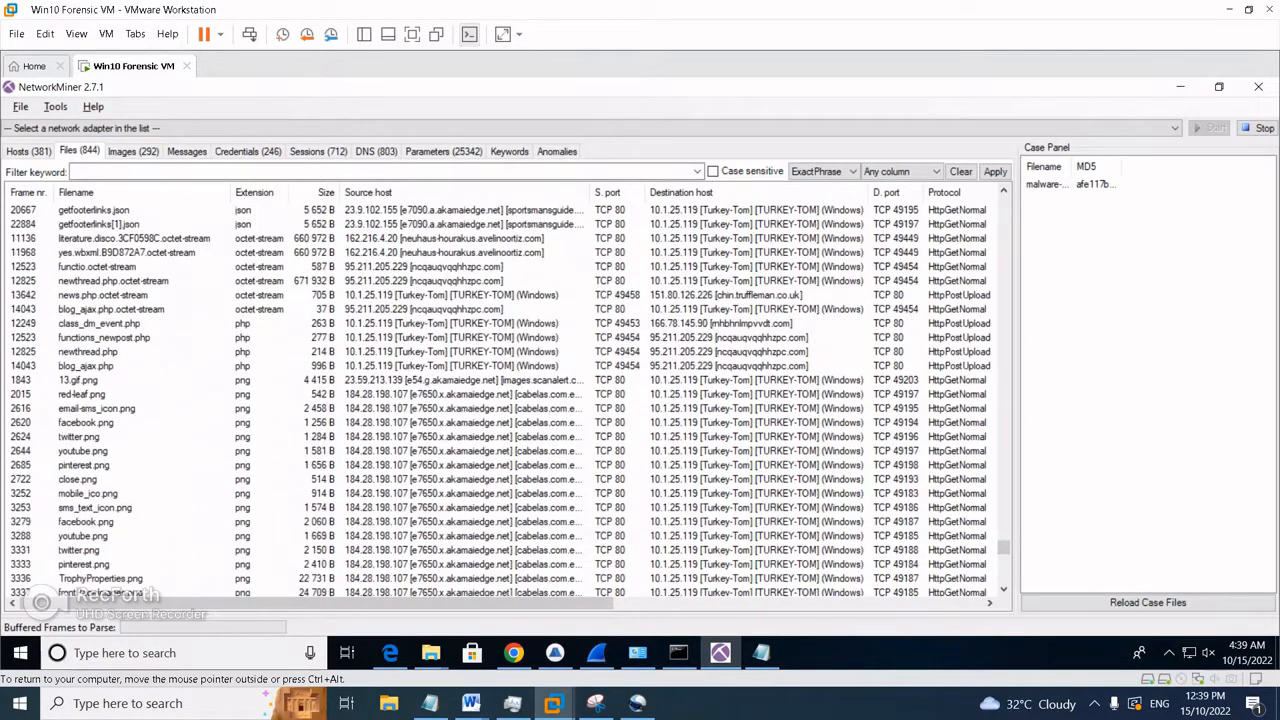
scroll(505, 392, "down", 12)
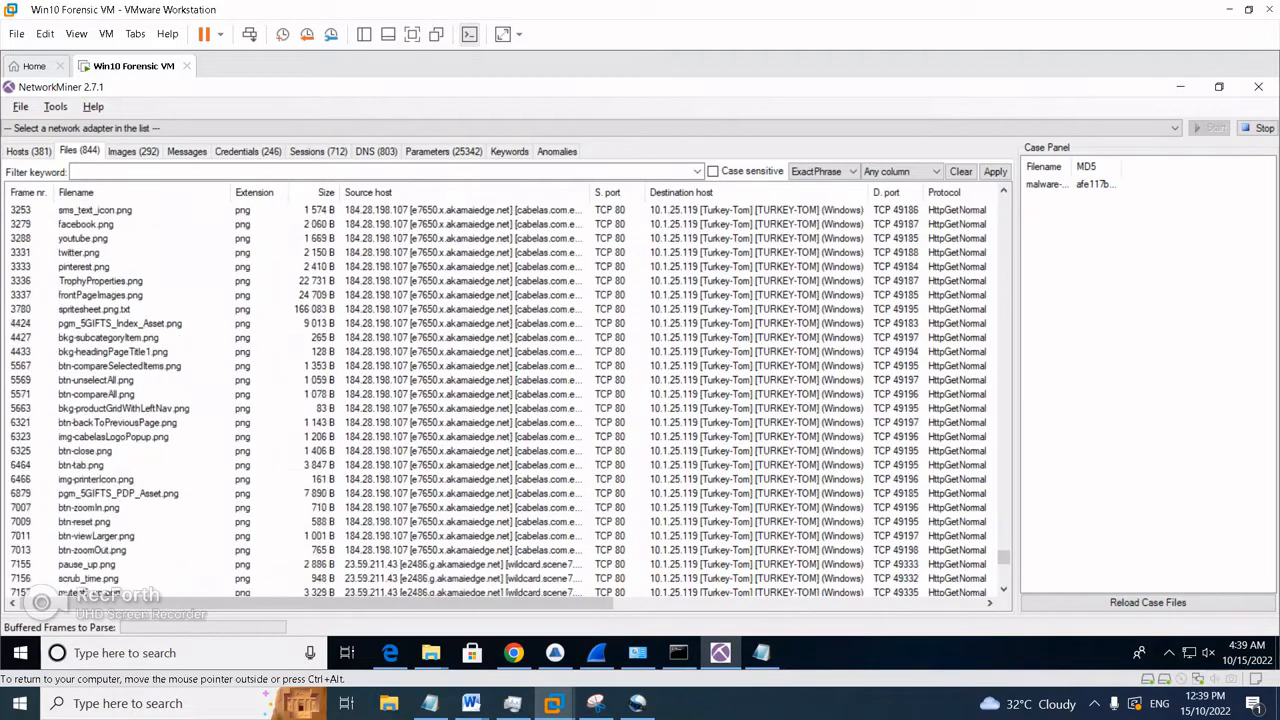
mouse_move(1004, 567)
left_mouse_down()
mouse_move(1004, 536)
mouse_move(1004, 576)
left_mouse_up()
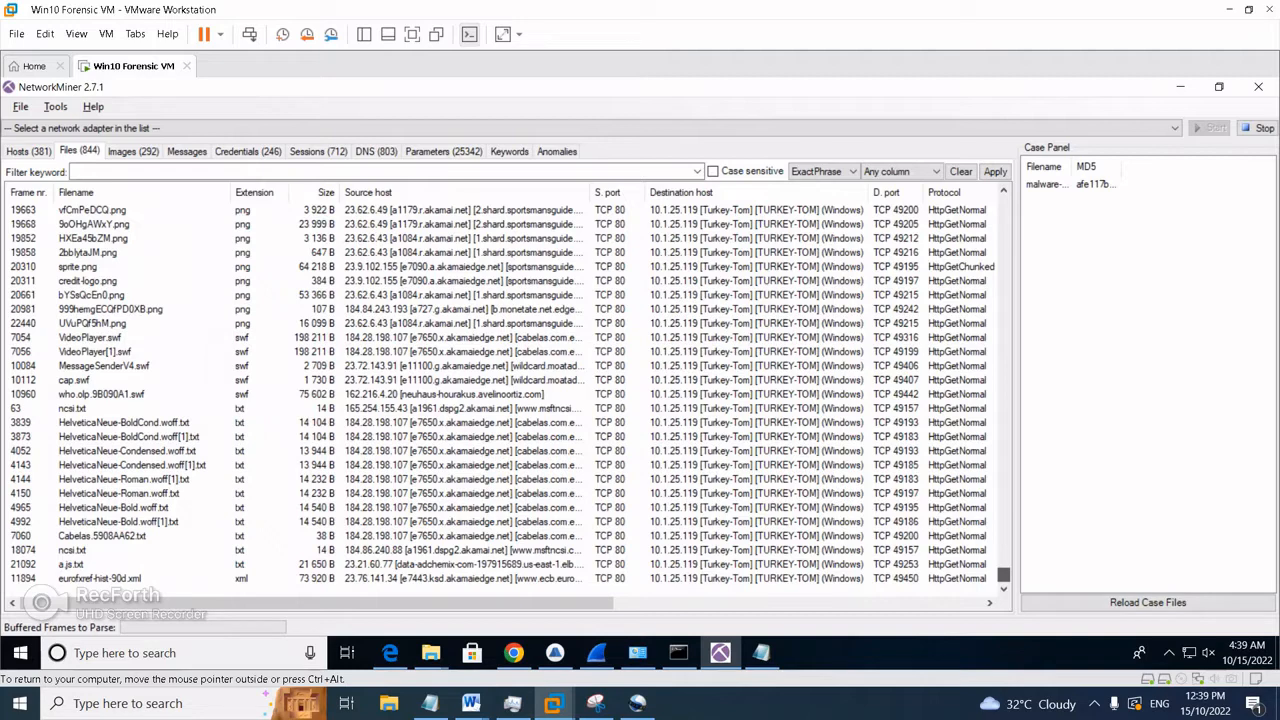
left_click_drag(1004, 576, 1004, 568)
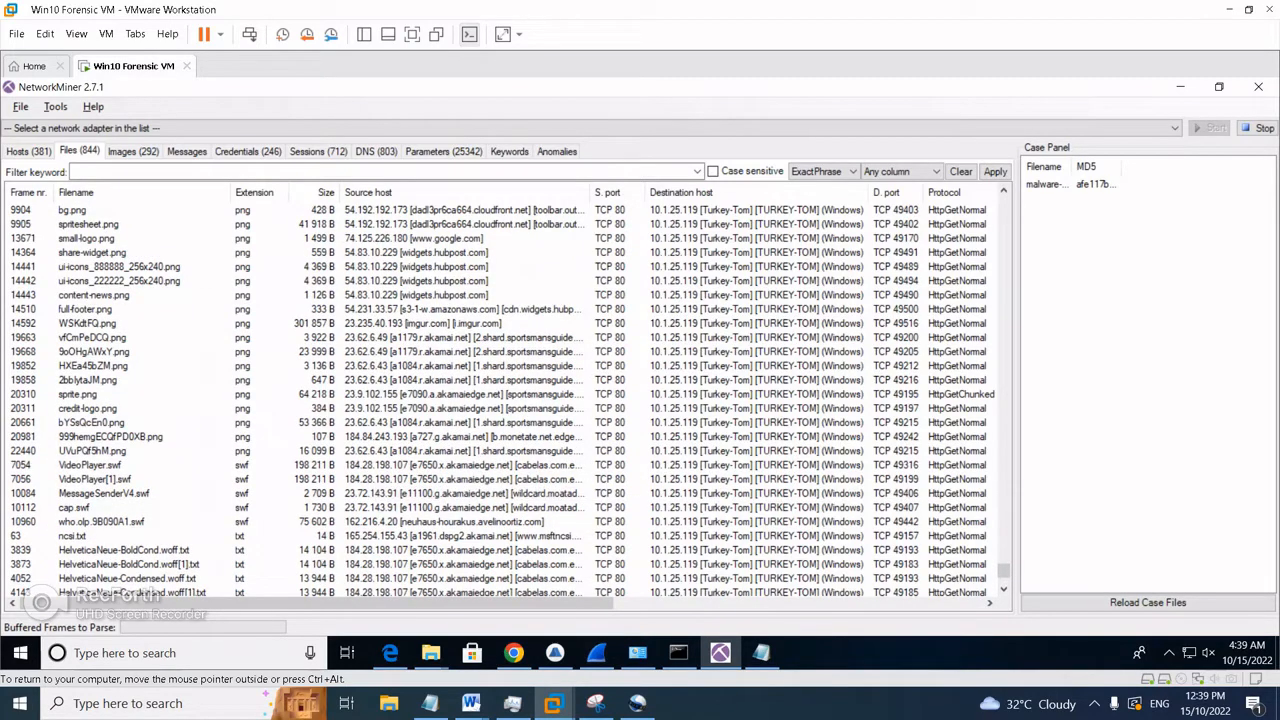
Check the swf entries VideoPlayer.swf, VideoPlayer[1].swf, and MessageSenderV4.swf, ending with VideoPlayer.swf selected.
left_click(92, 465)
left_click(94, 479)
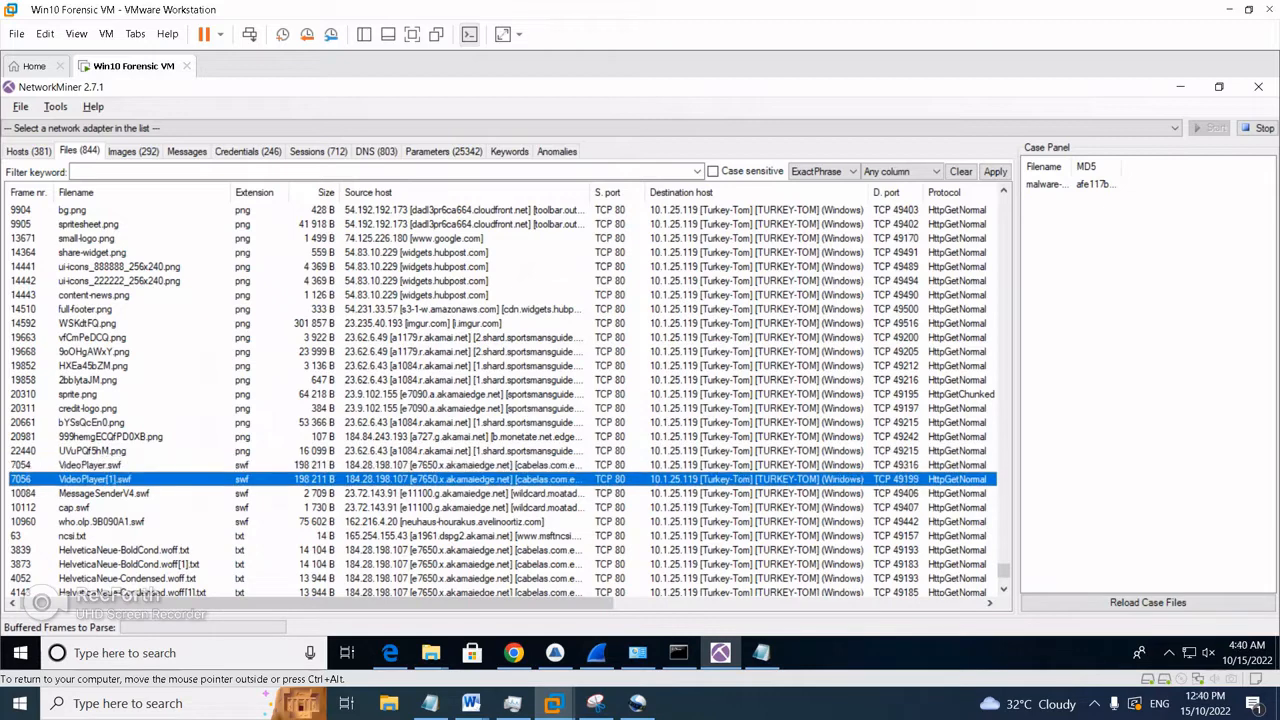
left_click(104, 493)
left_click(90, 465)
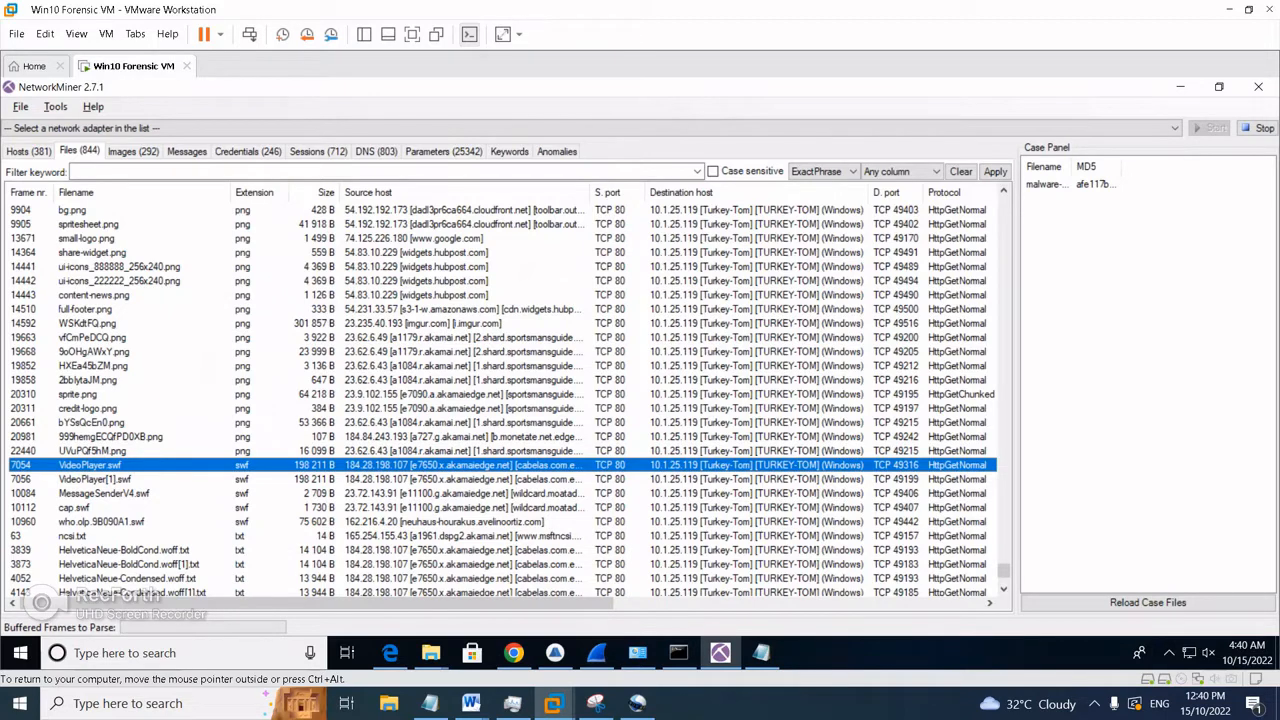
Open the folder containing the extracted VideoPlayer.swf from its entry in the files list and select the file.
right_click(159, 466)
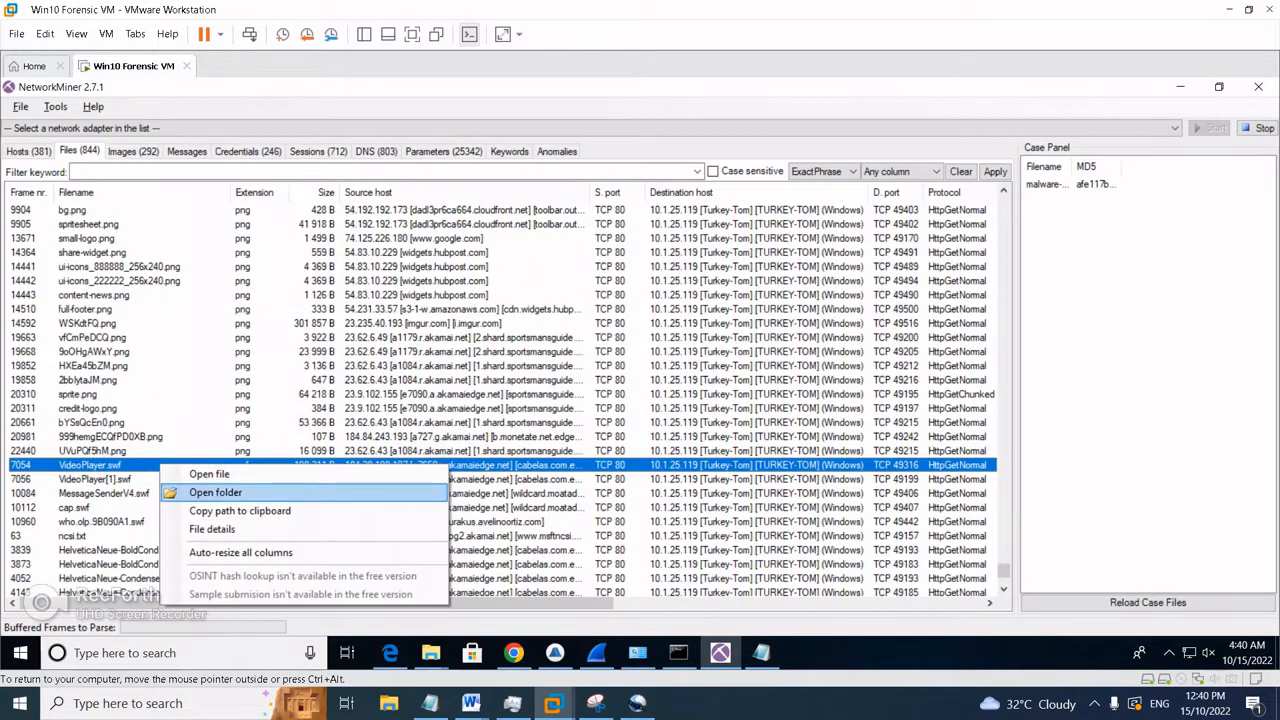
left_click(215, 492)
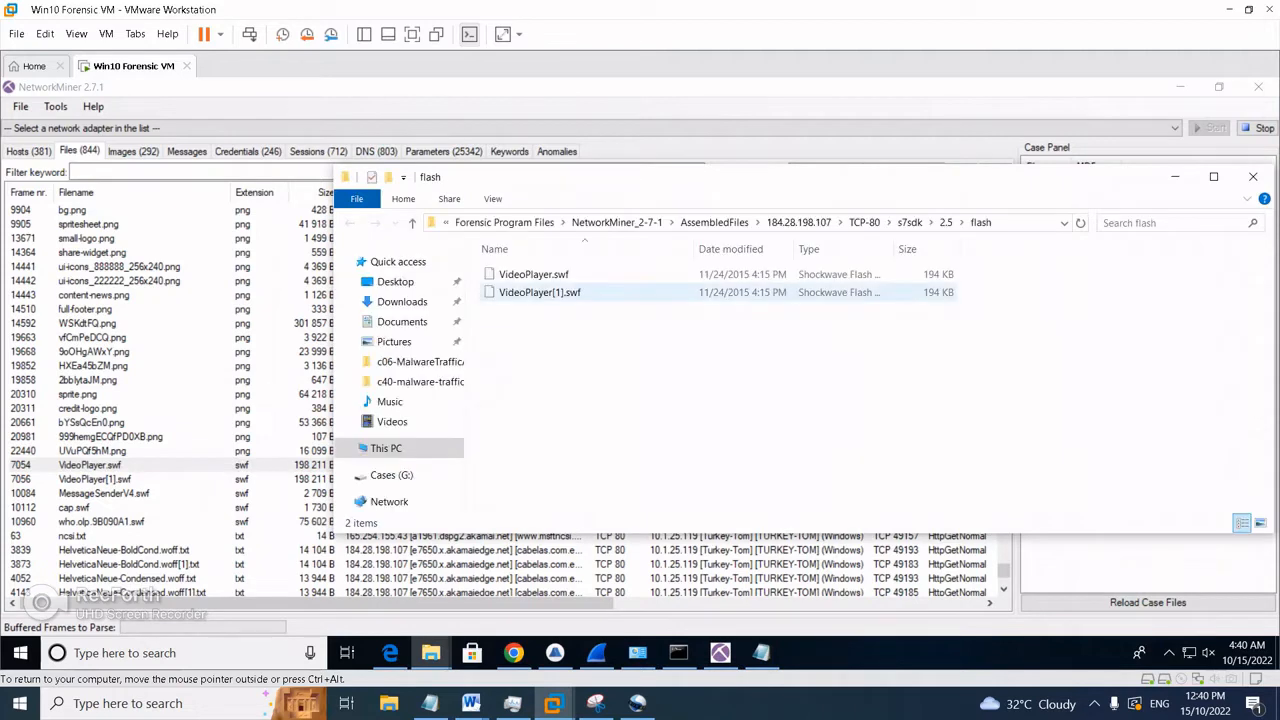
left_click(543, 293)
left_click(541, 275)
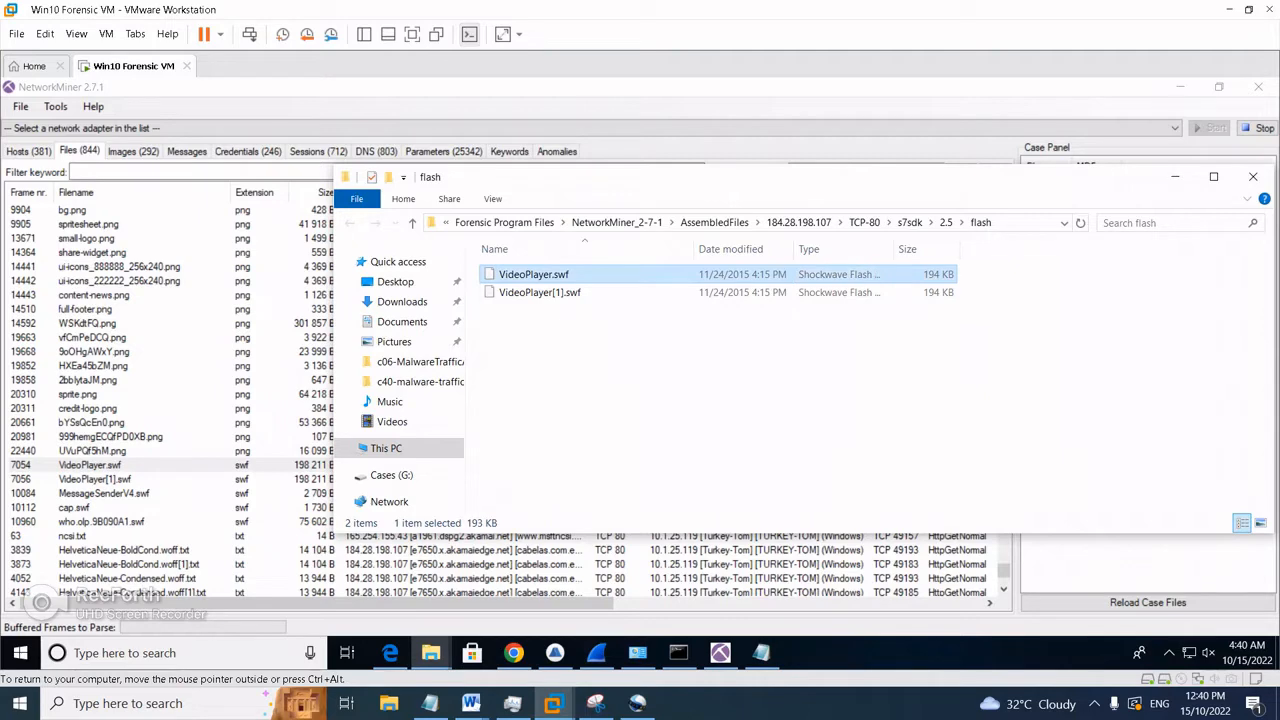
Switch to VirusTotal in Chrome, submit VideoPlayer.swf from the flash folder for analysis, and review its detection results.
left_click(513, 653)
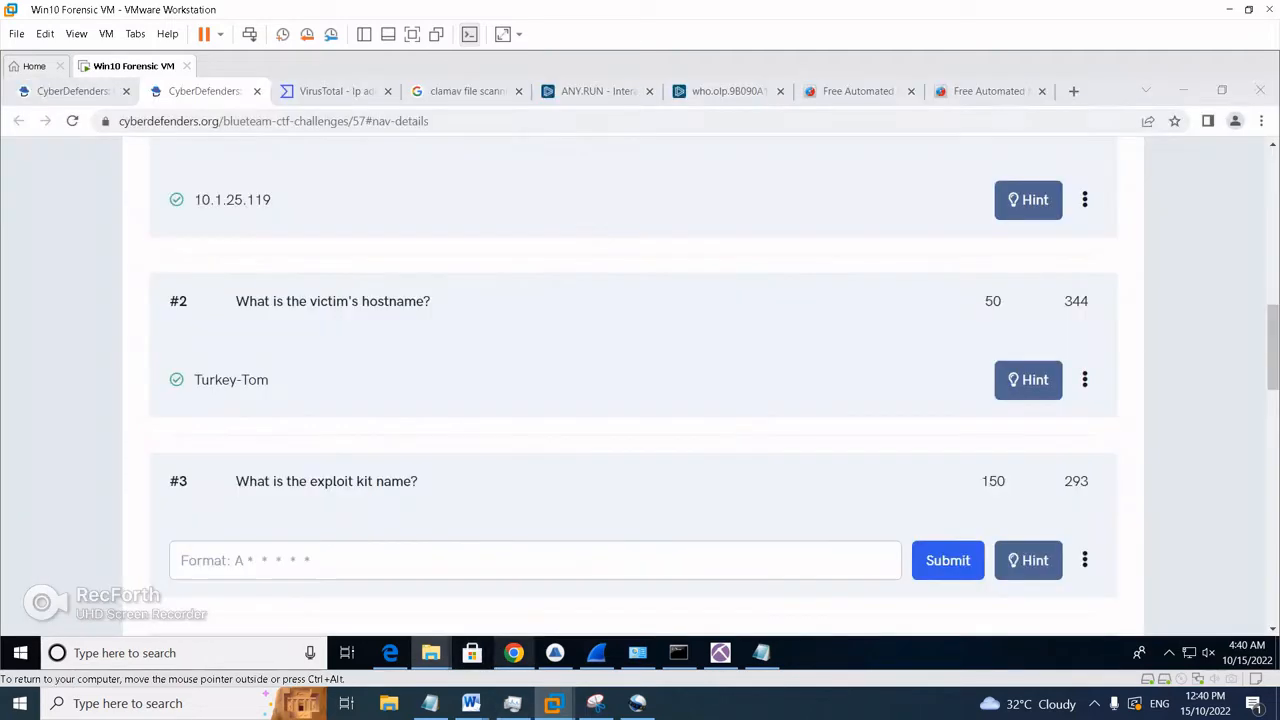
left_click(335, 91)
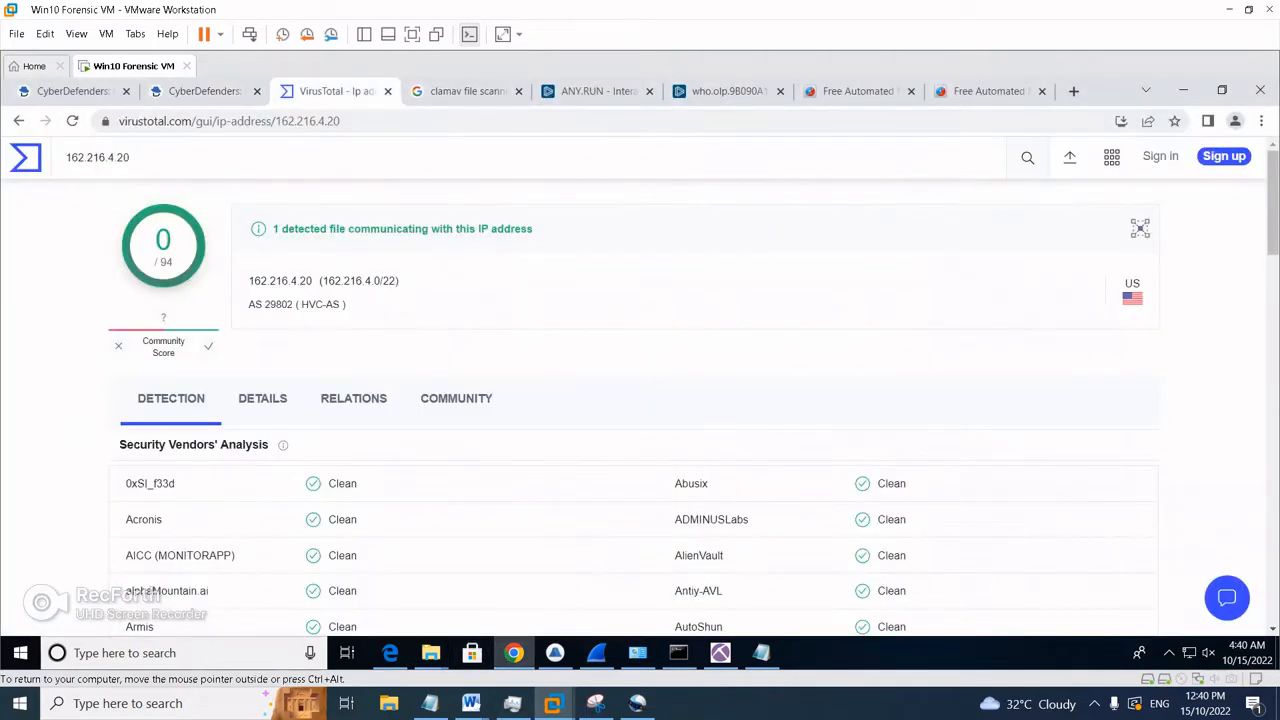
left_click(131, 157)
left_click(431, 653)
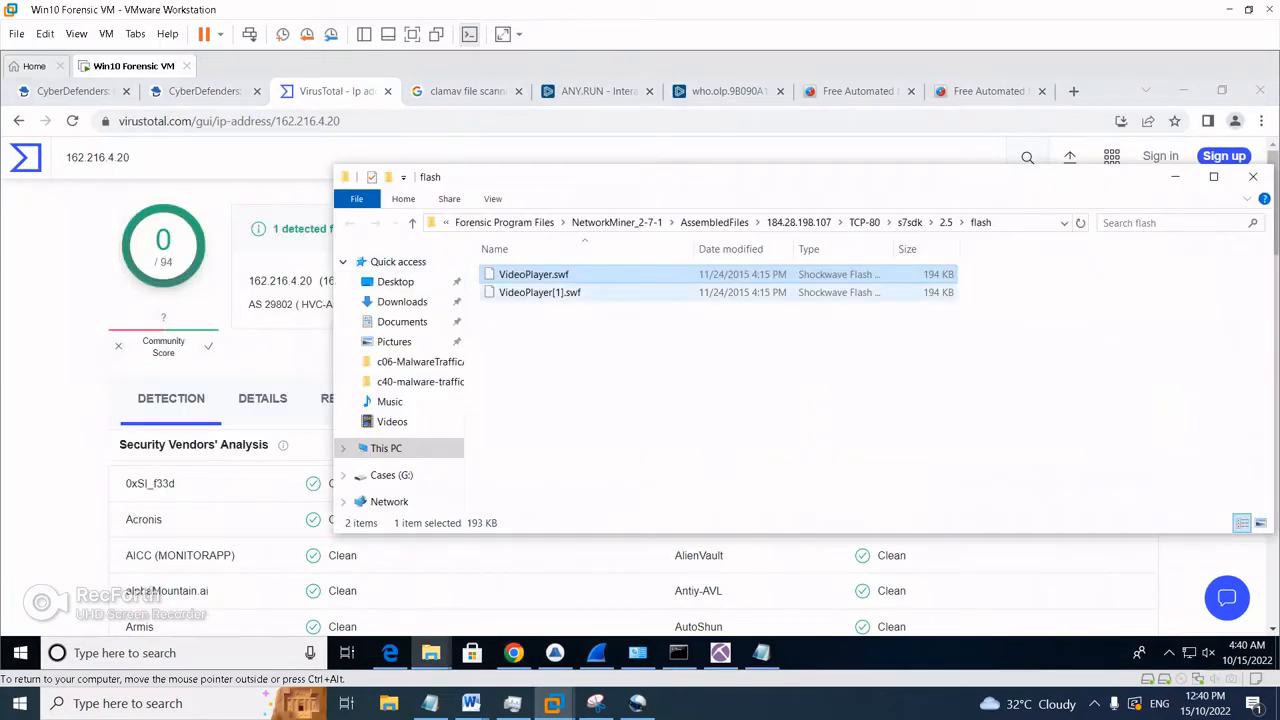
left_click_drag(533, 274, 212, 472)
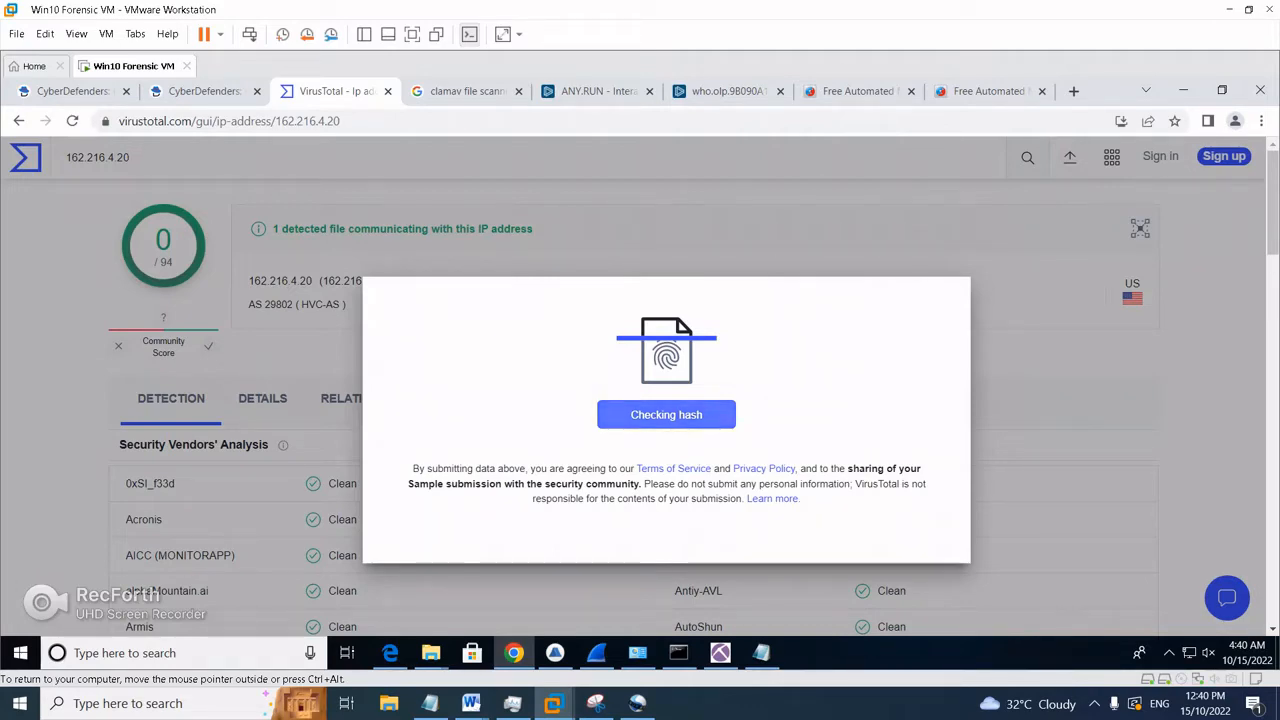
scroll(357, 400, "down", 1)
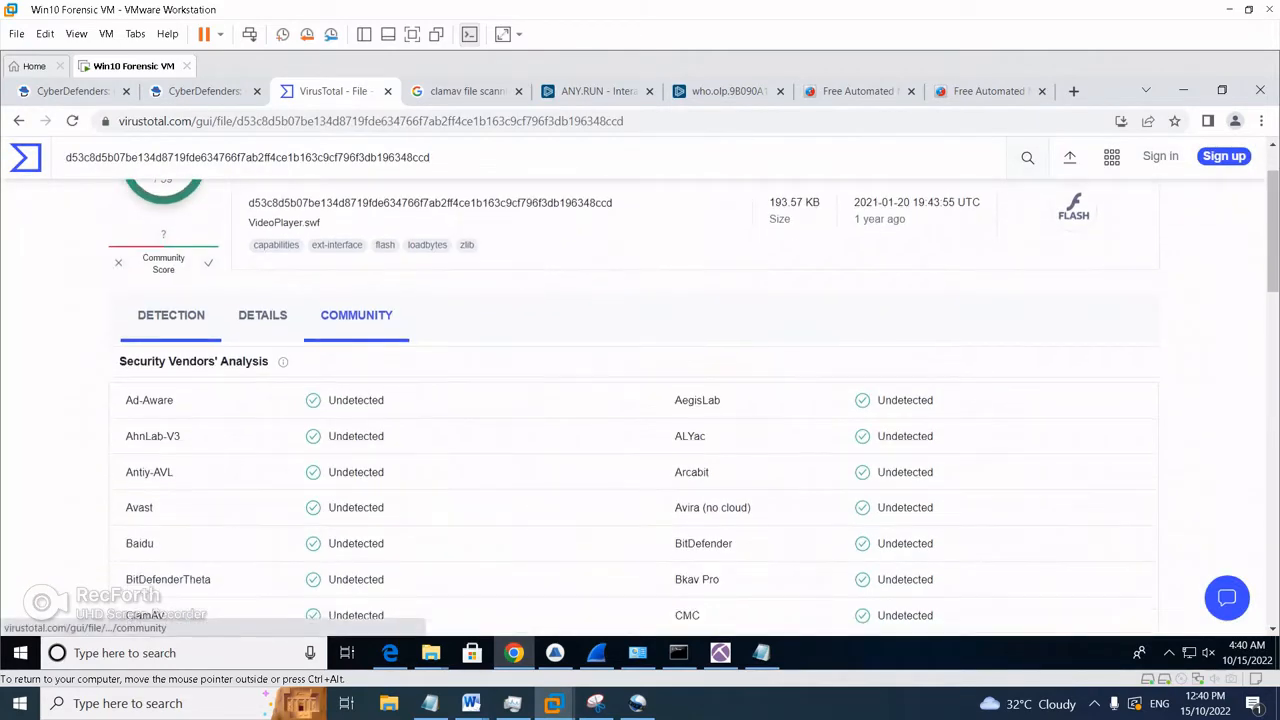
scroll(357, 400, "up", 1)
Return to NetworkMiner and open the folder containing the extracted who.olp.9B090A1.swf.
key("alt+Tab")
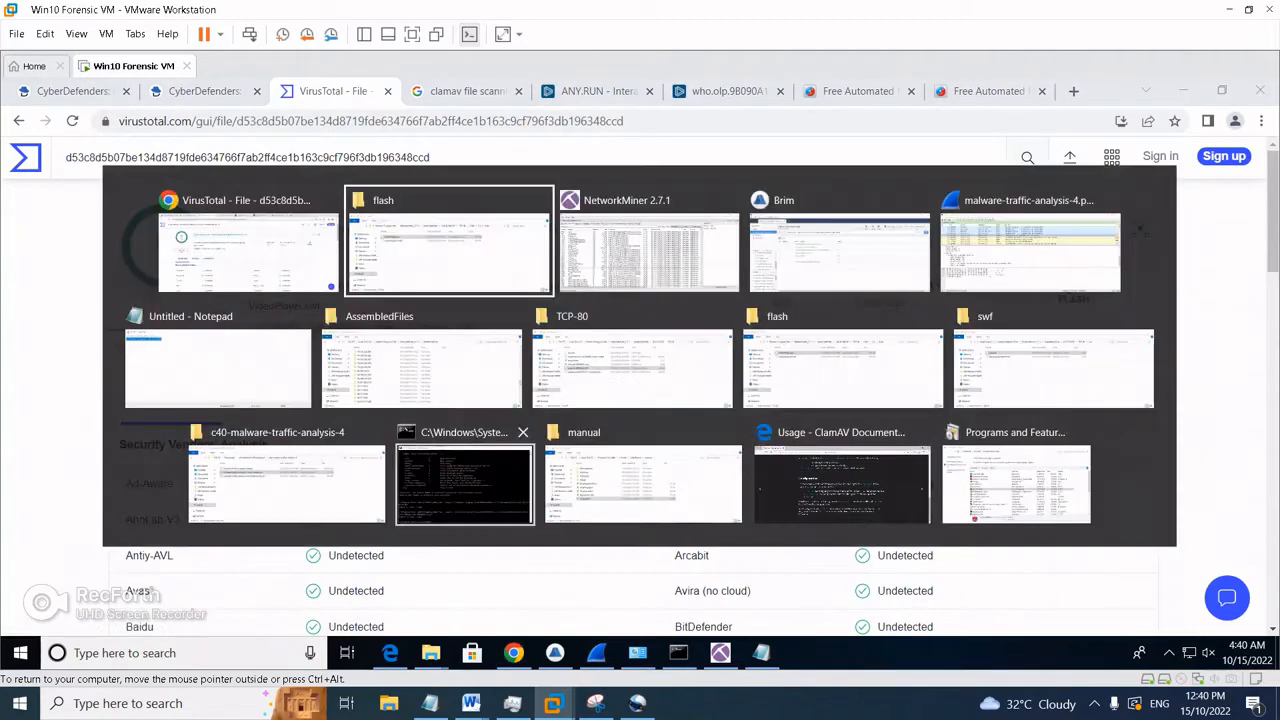
key("alt+Tab")
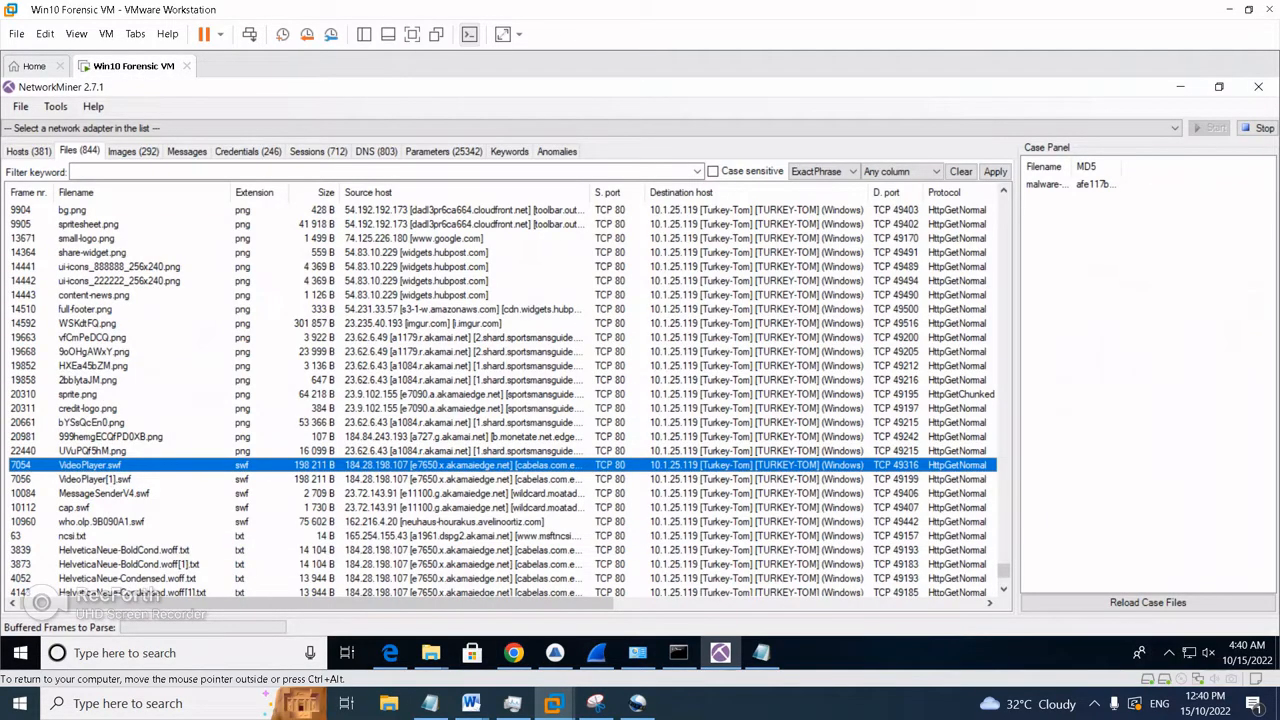
left_click(101, 522)
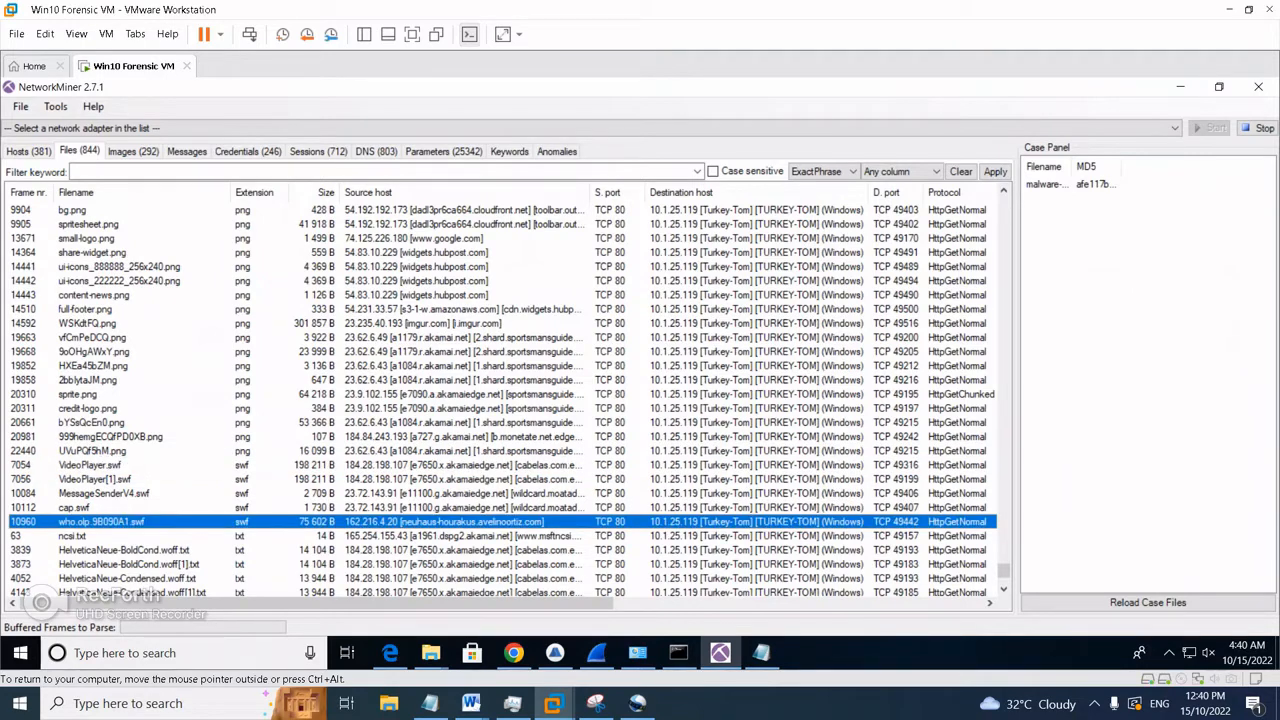
right_click(158, 492)
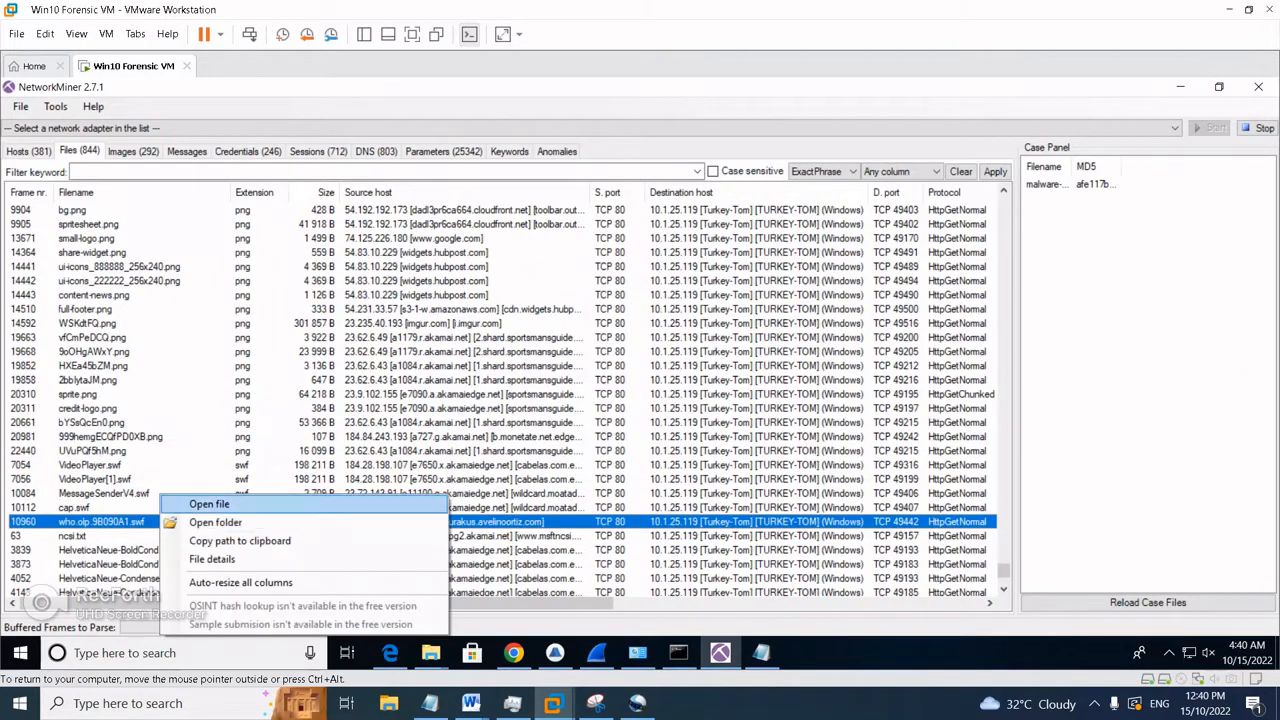
left_click(214, 520)
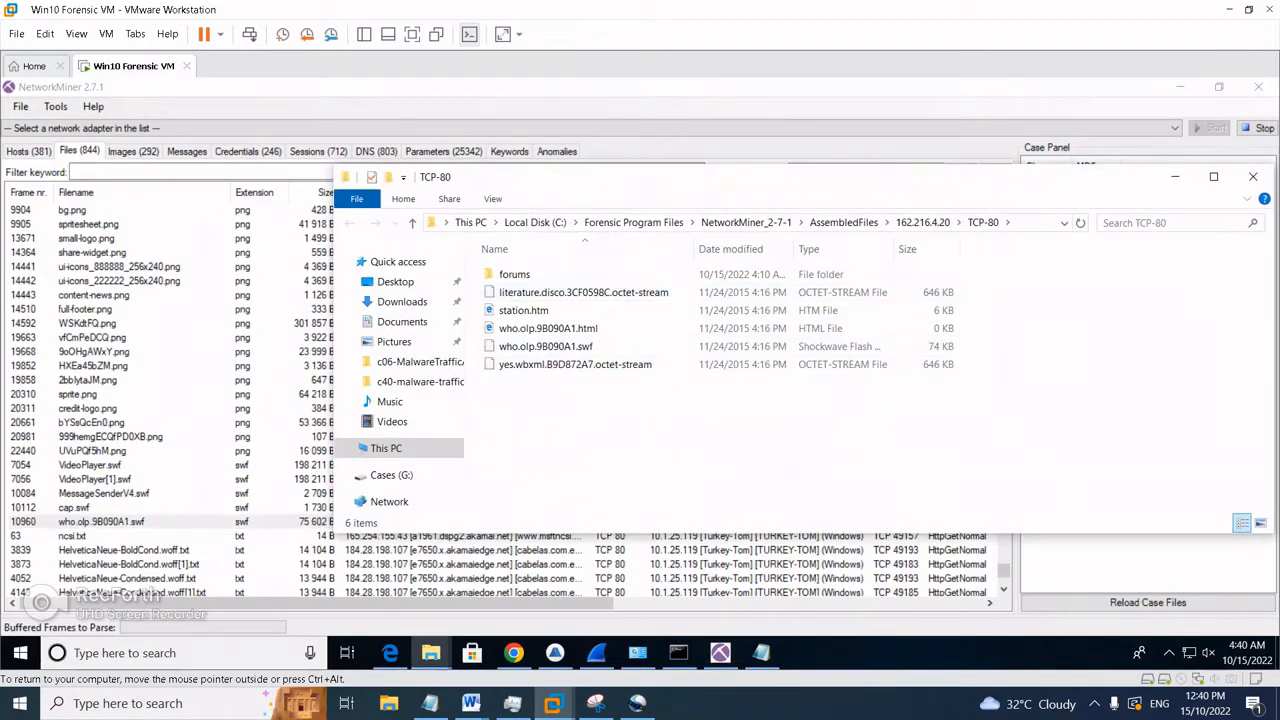
Submit who.olp.9B090A1.swf from the 162.216.4.20 TCP-80 folder to VirusTotal for analysis.
key("alt+Tab")
key("alt+Tab")
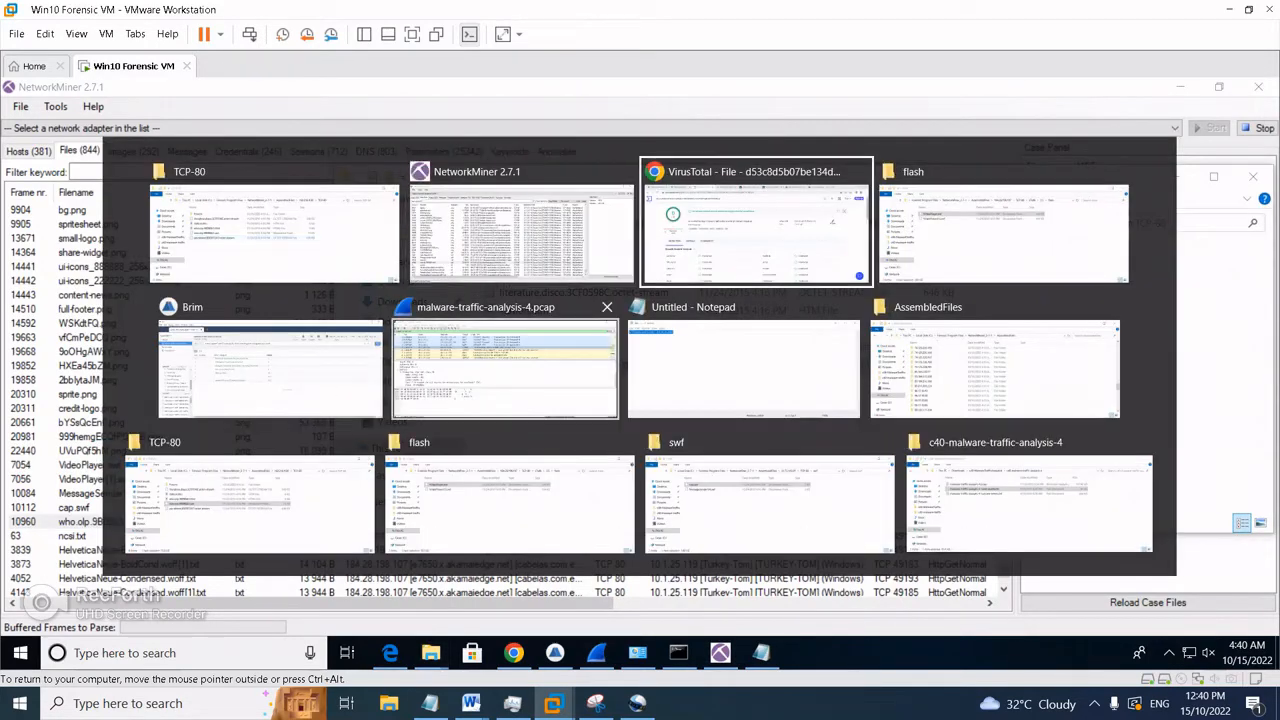
key("alt+Tab")
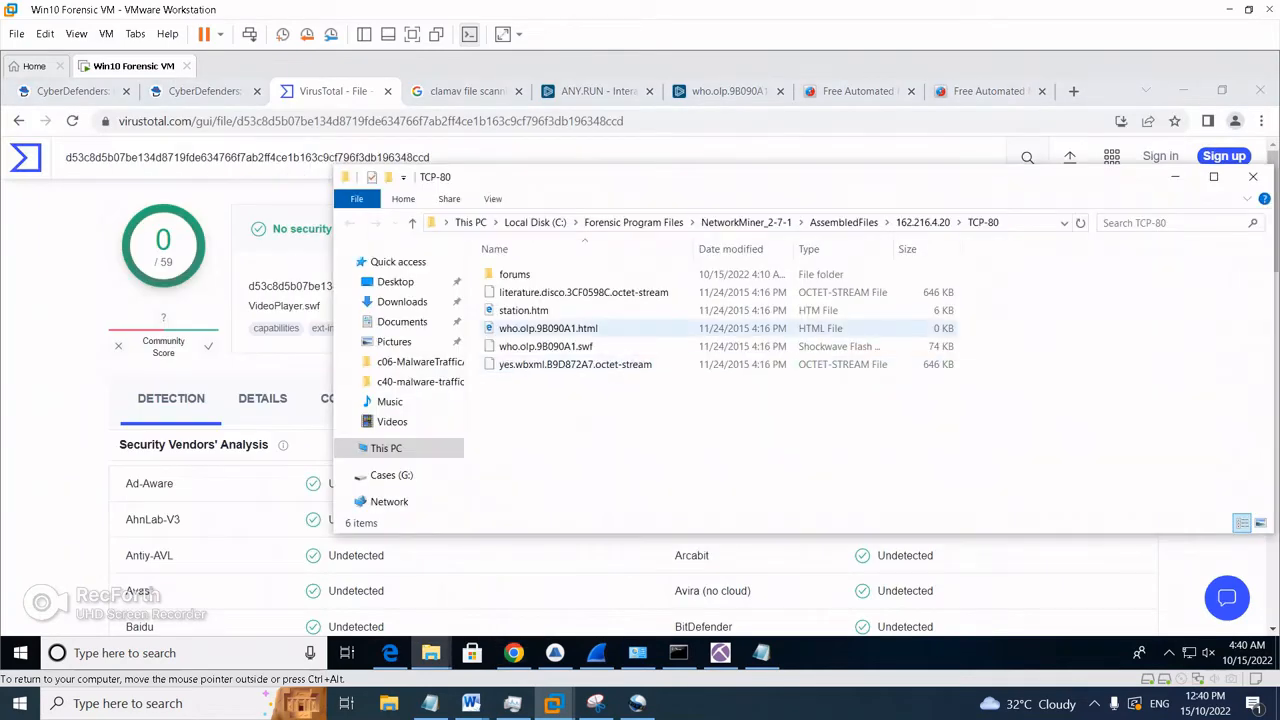
left_click(546, 346)
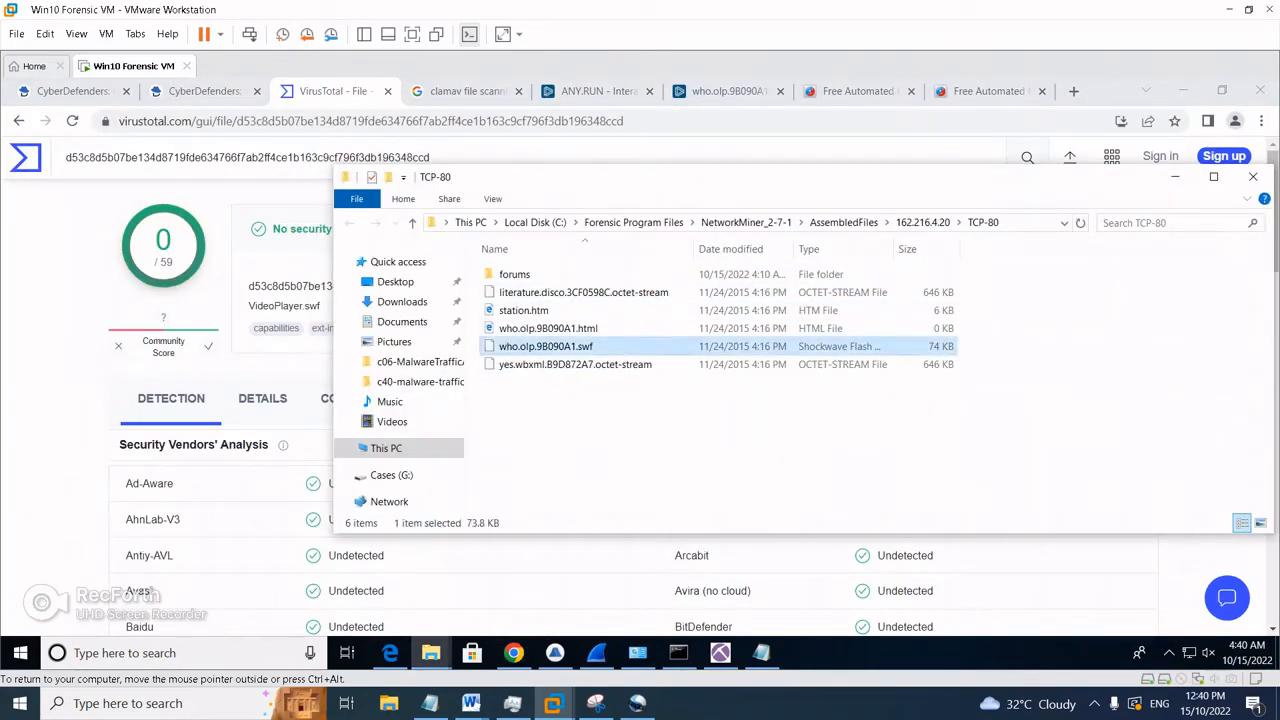
left_click_drag(546, 346, 240, 400)
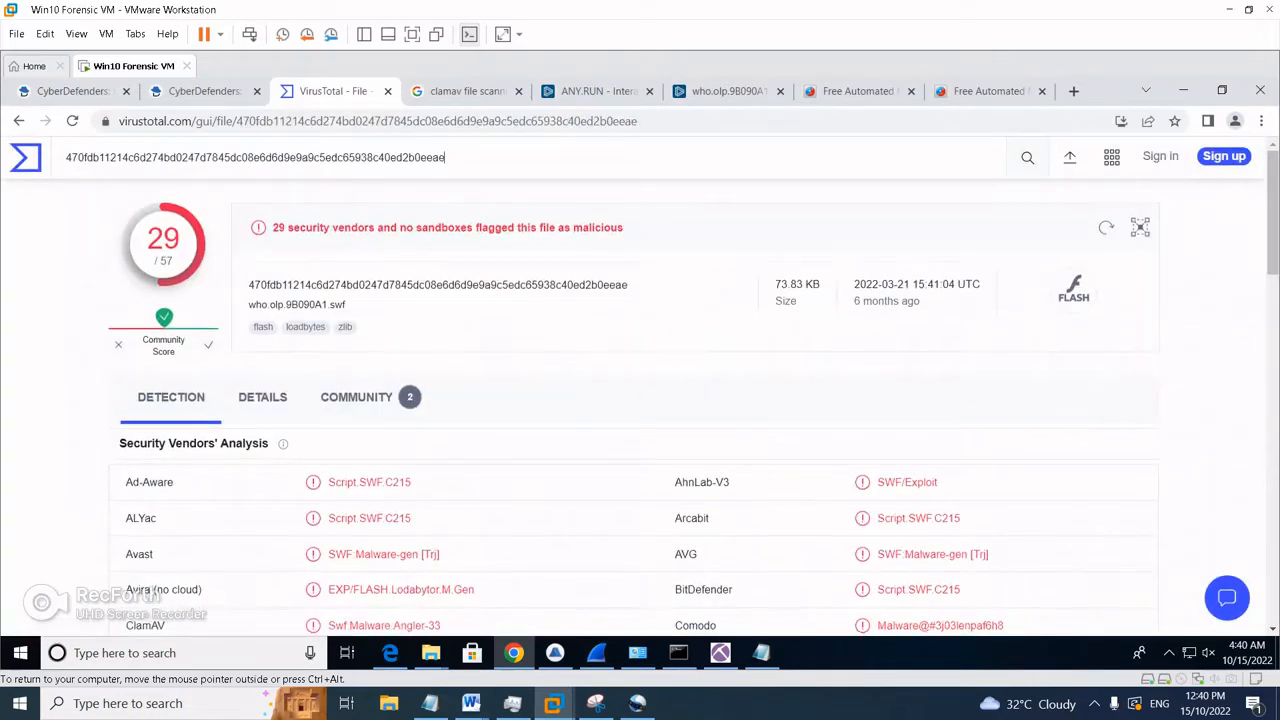
Review the security vendors' detection names for who.olp.9B090A1.swf and highlight the exploit kit name in the ClamAV result.
scroll(405, 315, "down", 1)
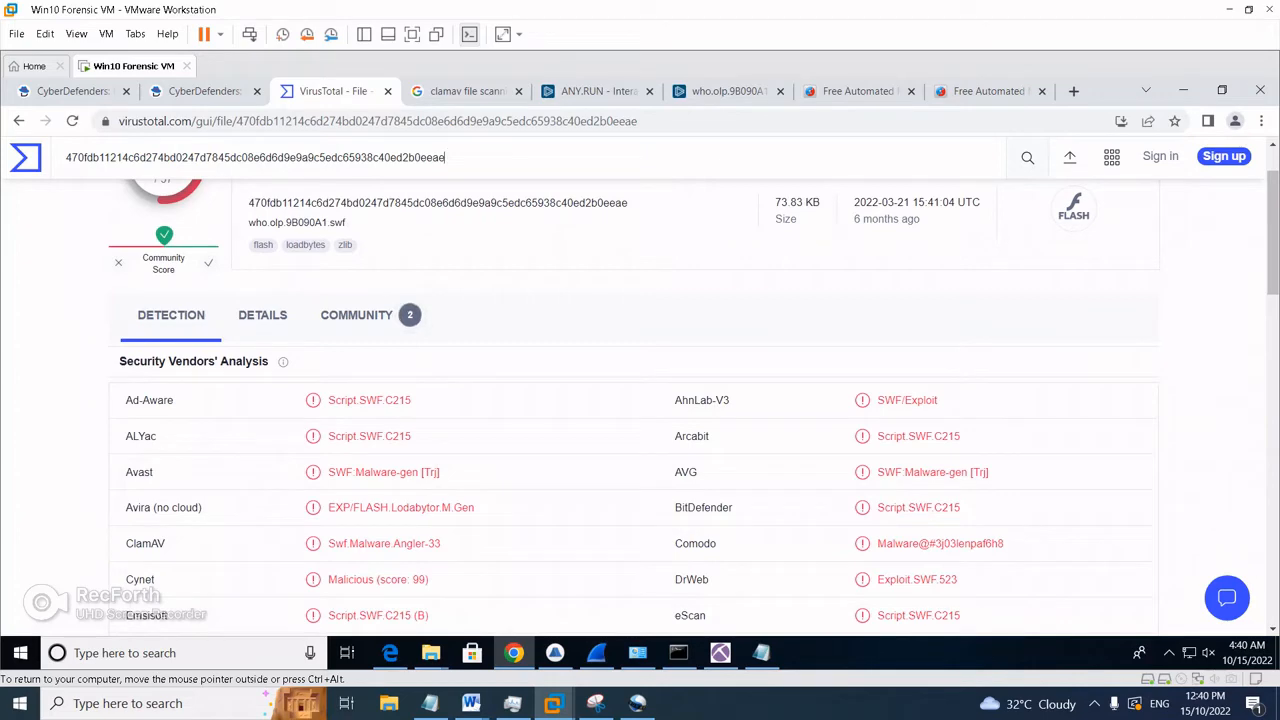
scroll(405, 315, "up", 1)
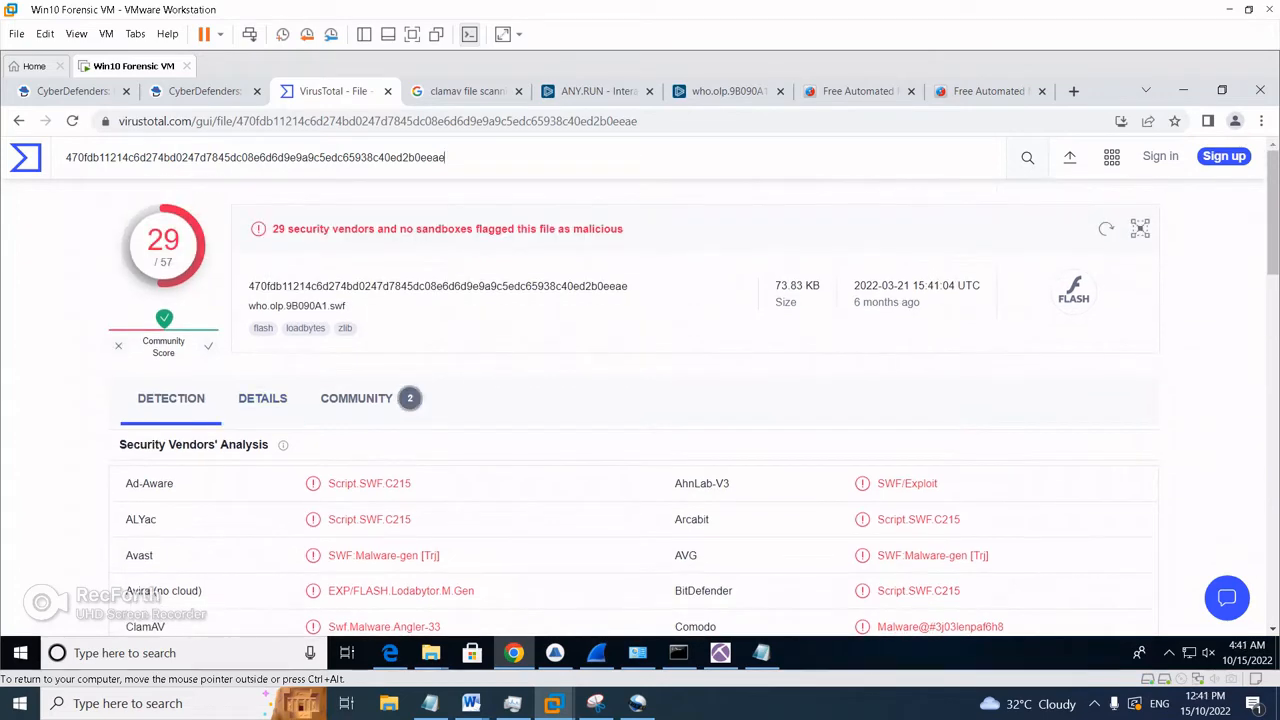
scroll(410, 400, "down", 1)
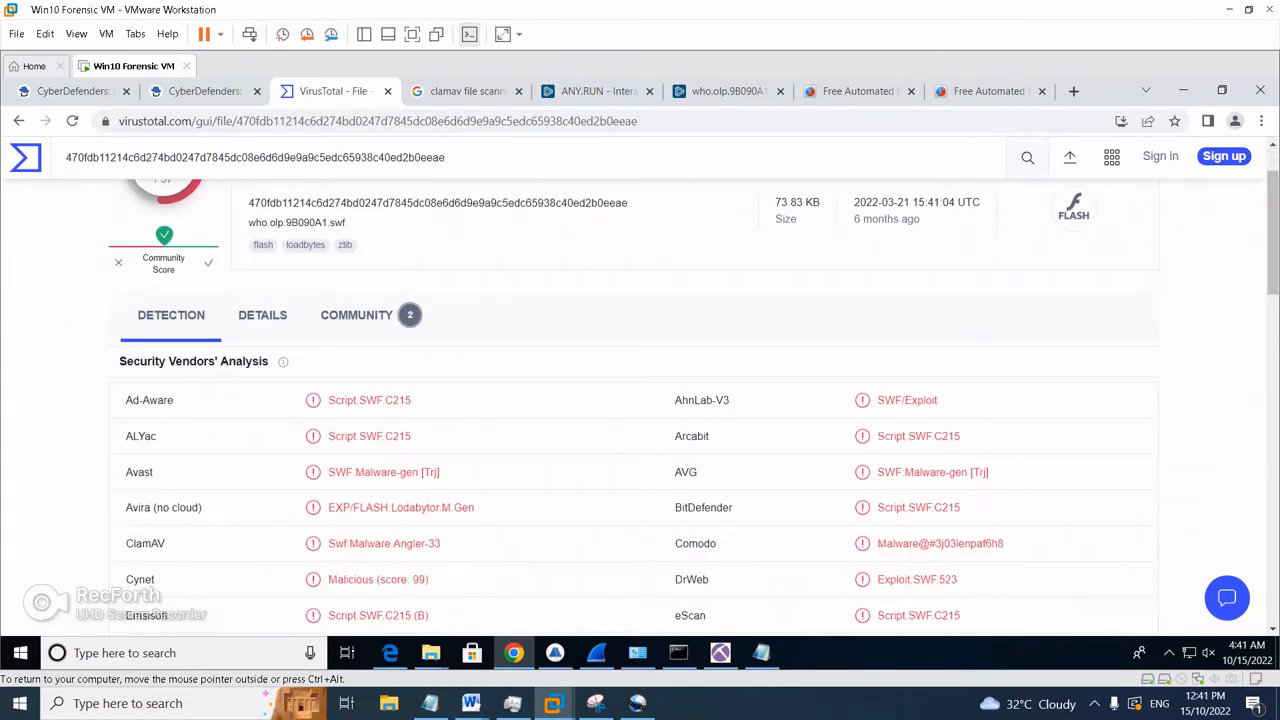
scroll(640, 400, "down", 2)
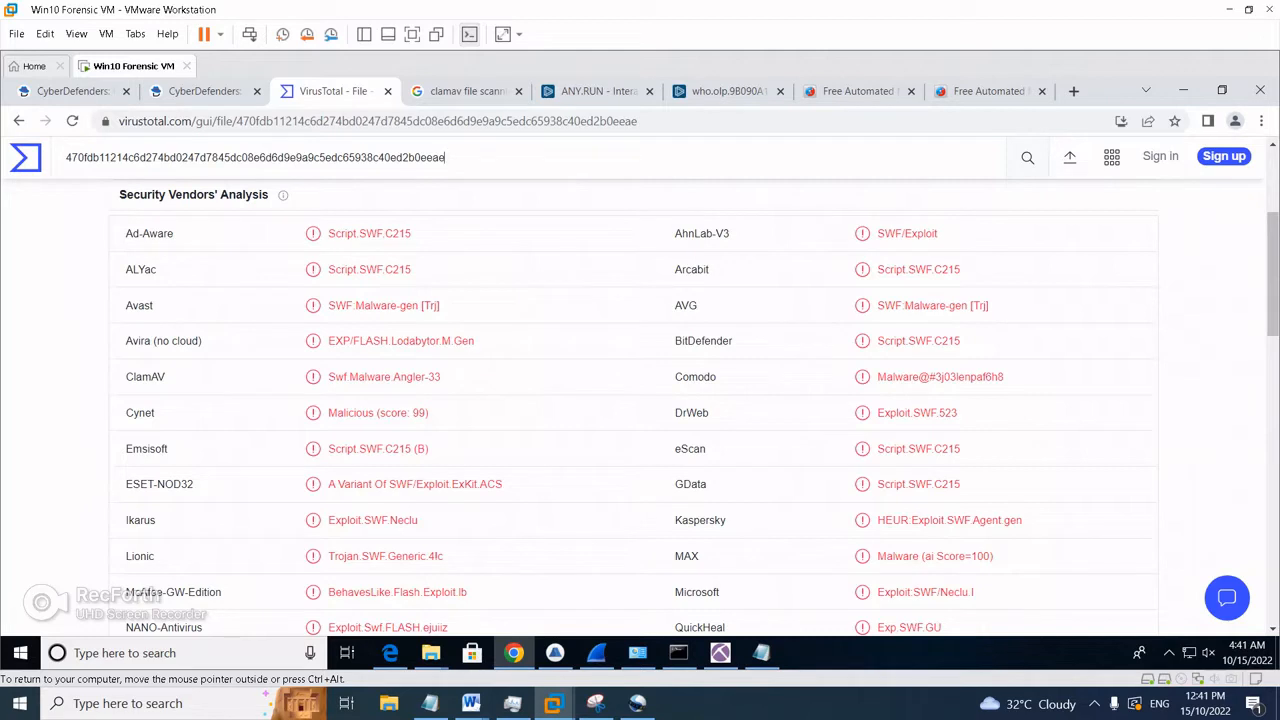
scroll(640, 410, "down", 1)
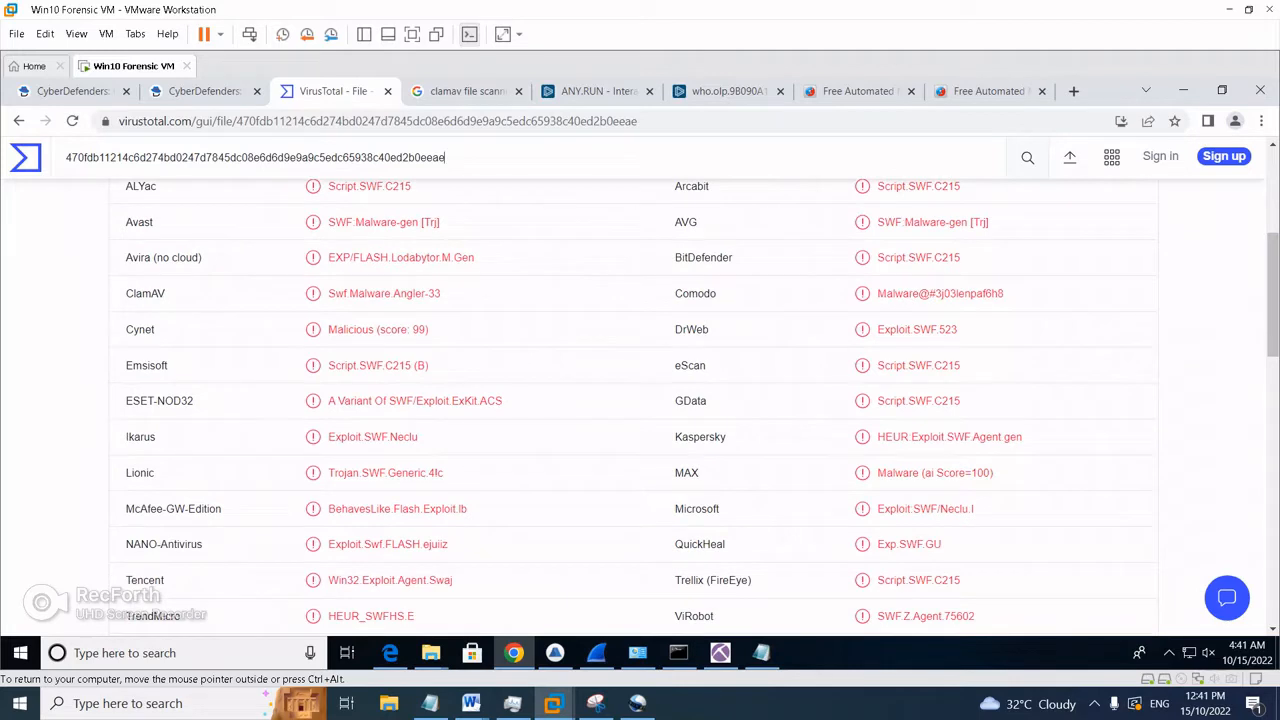
left_click_drag(328, 293, 441, 293)
left_click(436, 294)
left_click_drag(393, 293, 424, 293)
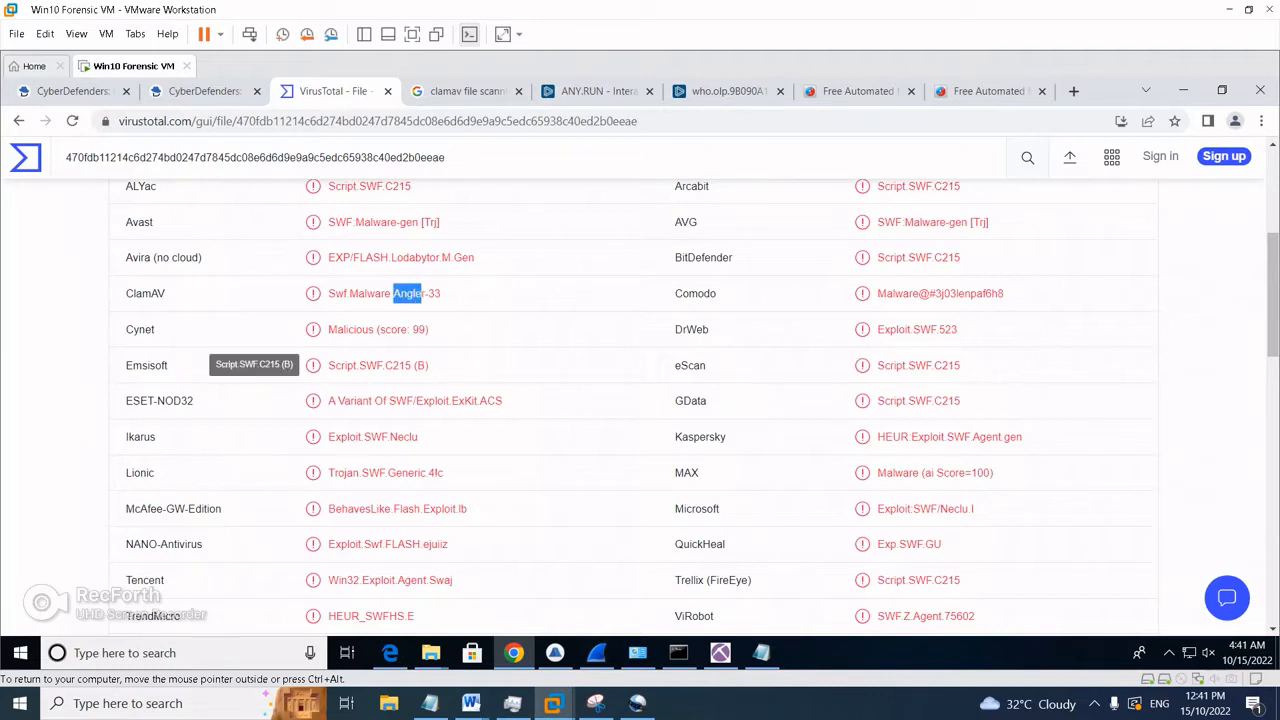
scroll(640, 405, "down", 1)
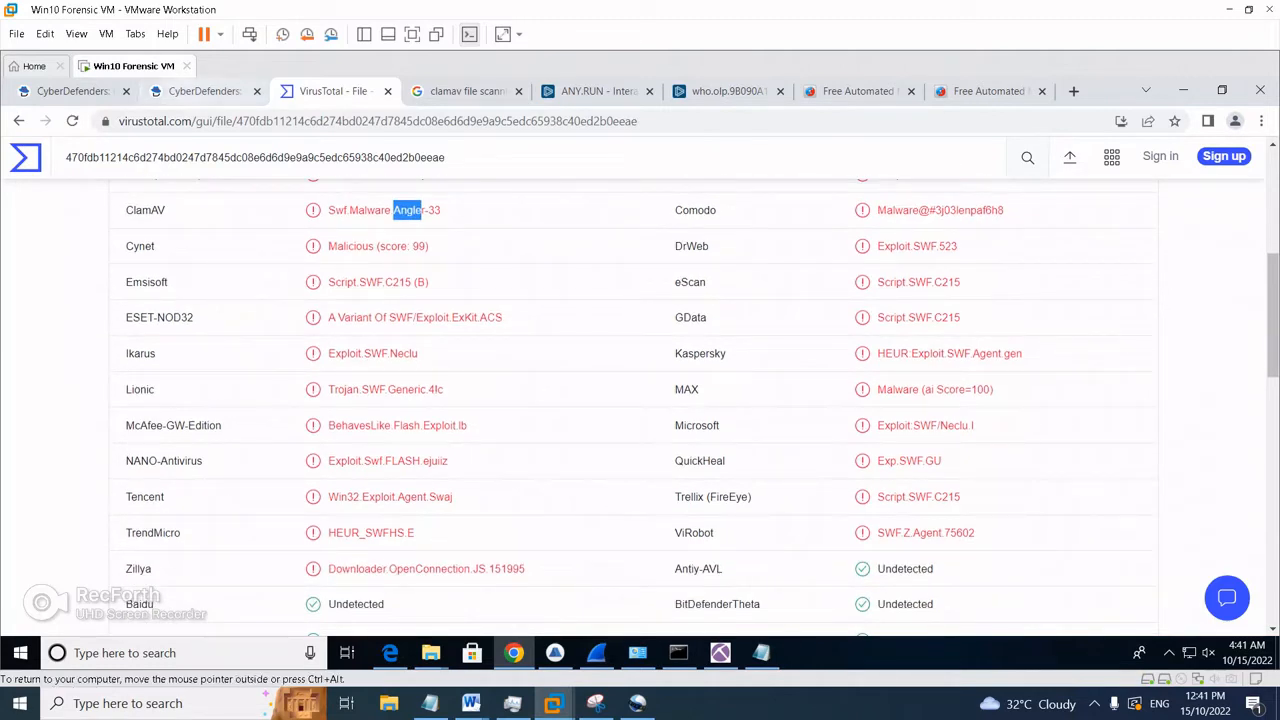
Reload the CyberDefenders challenge page and check question 3 on the exploit kit name and question 4 on the exploit's IP address.
left_click(200, 91)
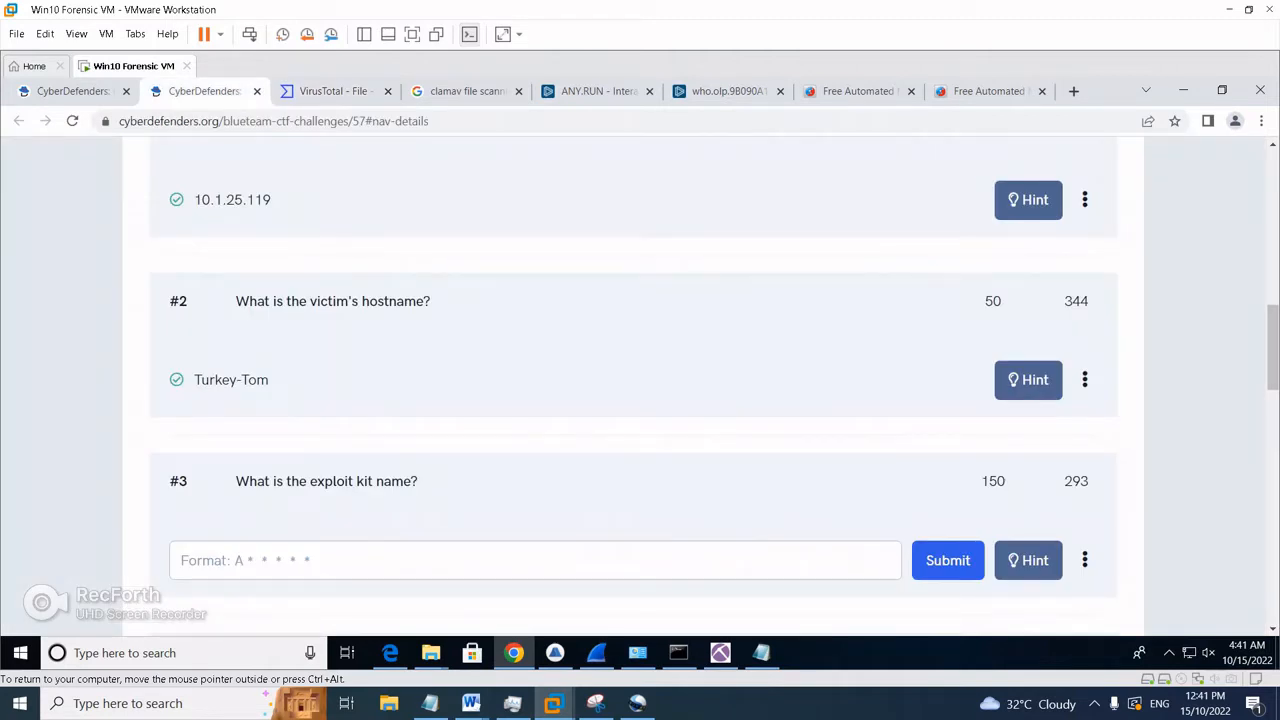
left_click(72, 121)
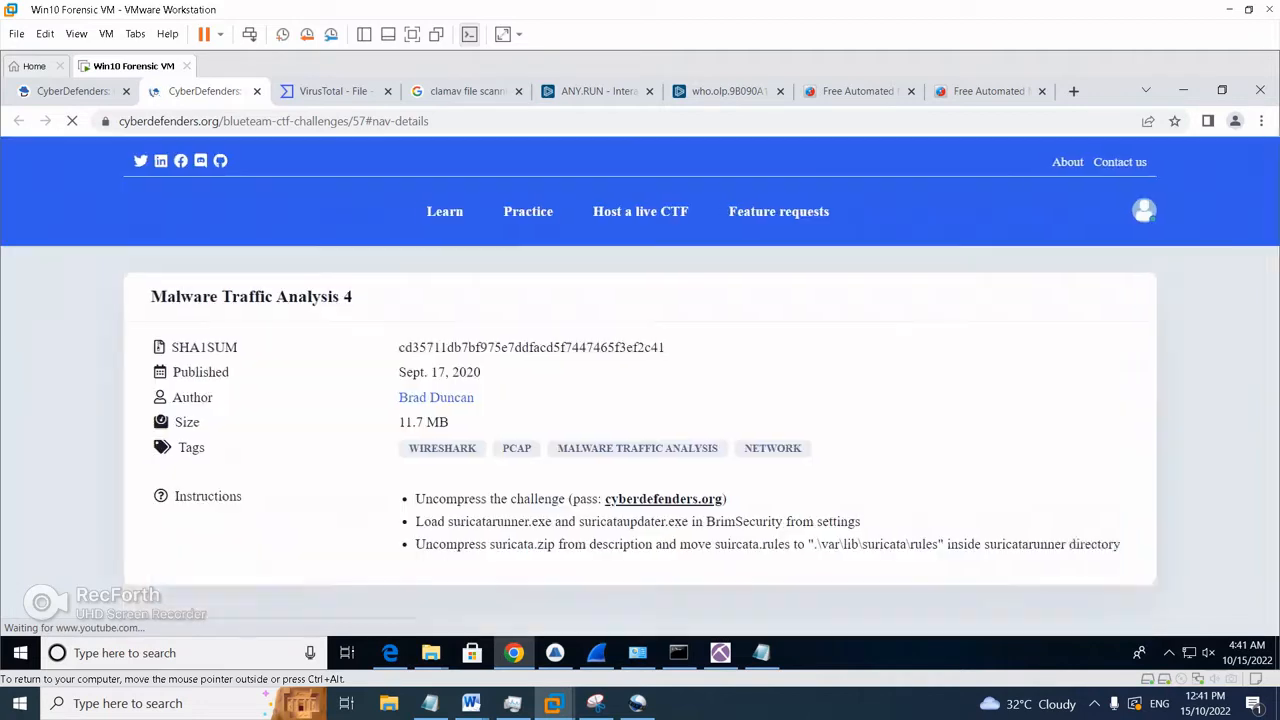
scroll(640, 386, "down", 4)
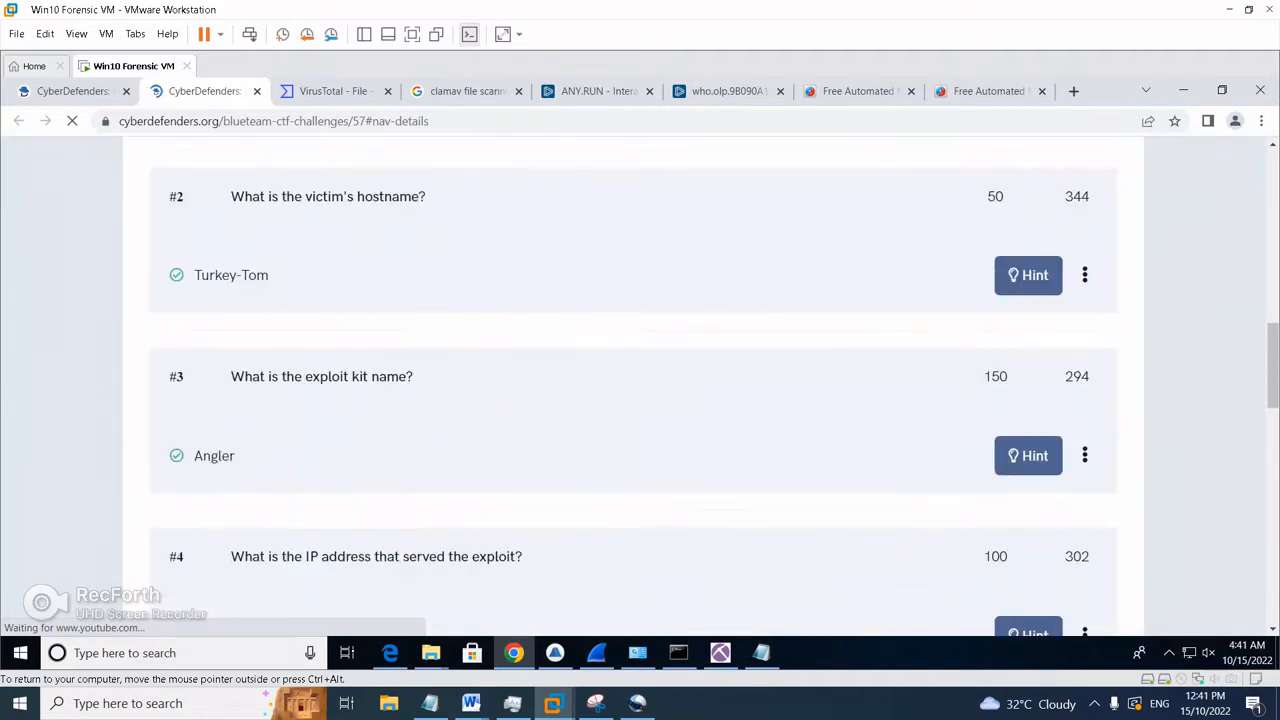
scroll(640, 386, "up", 1)
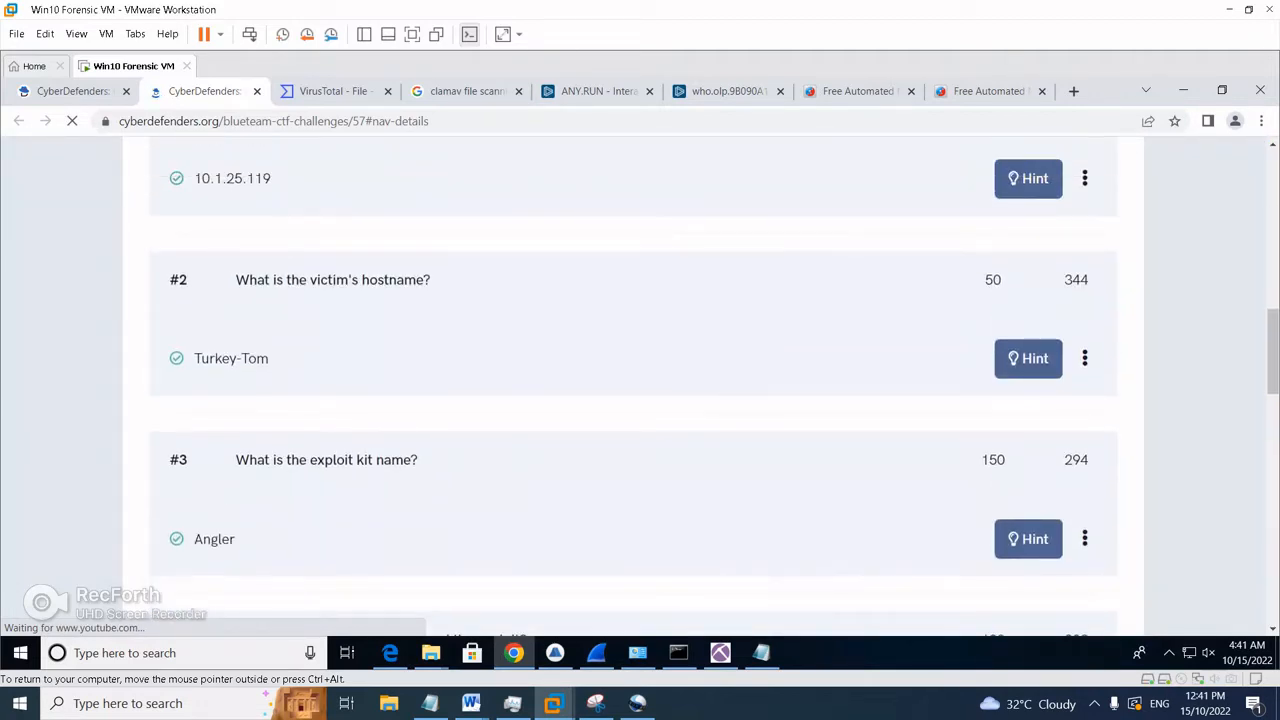
scroll(640, 386, "down", 2)
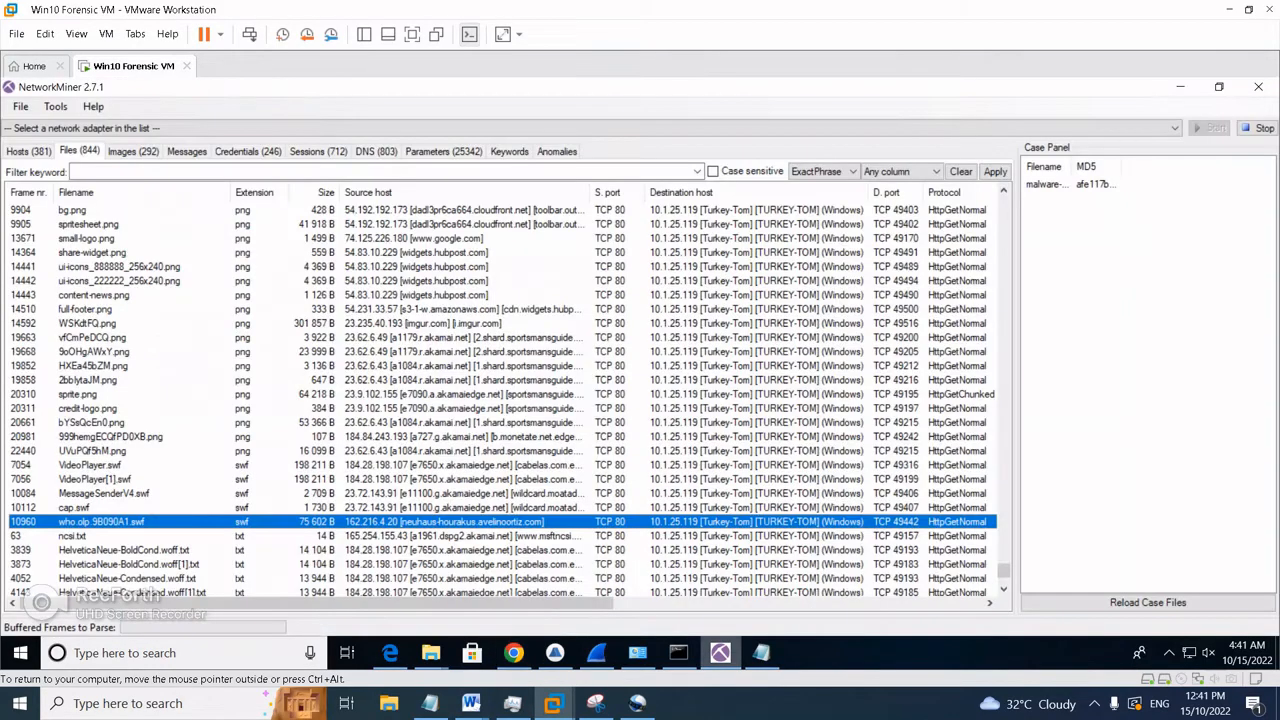
Check the source host of who.olp.9B090A1.swf in NetworkMiner and go back to the VirusTotal report for 162.216.4.20.
left_click(720, 652)
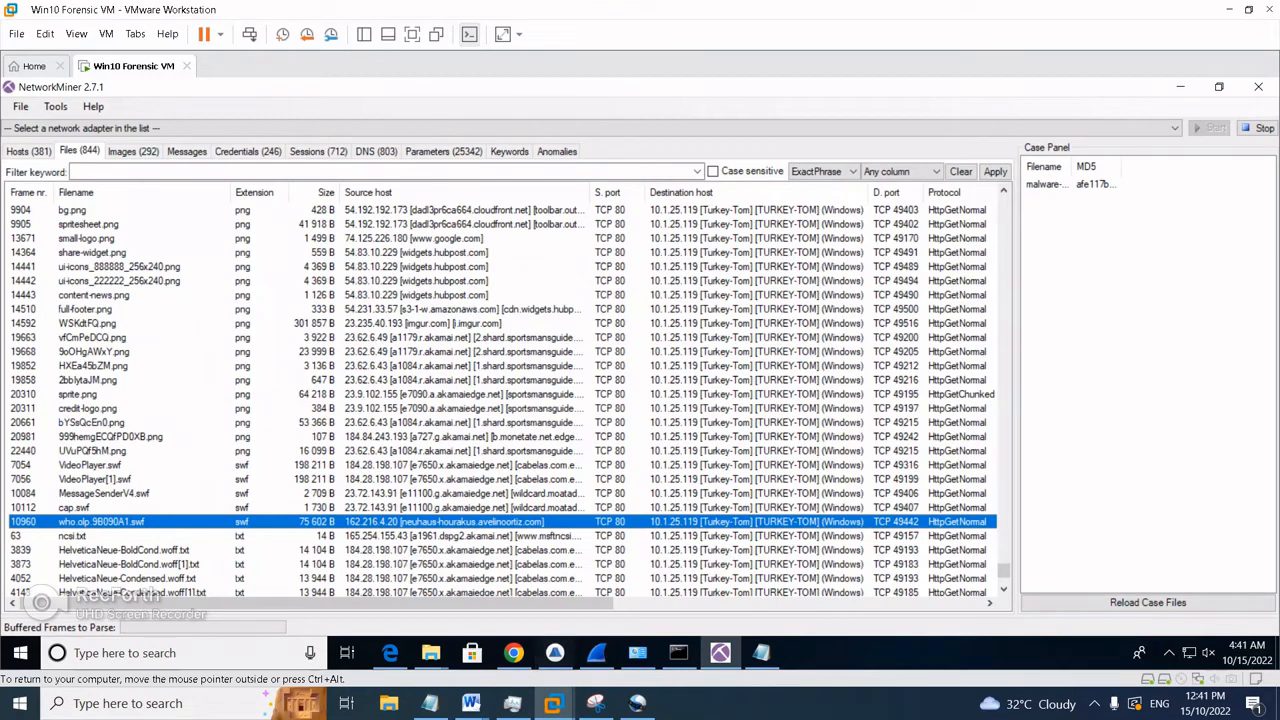
left_click(514, 653)
left_click(333, 91)
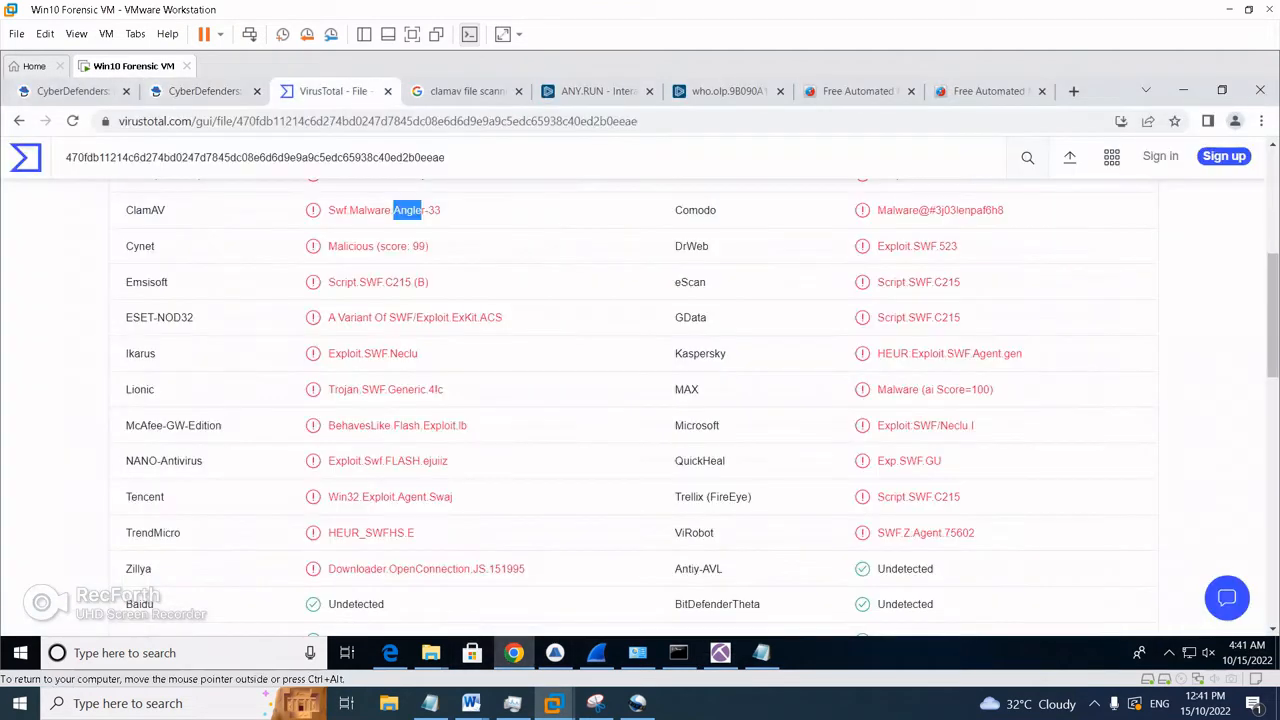
left_click(19, 121)
left_click(19, 121)
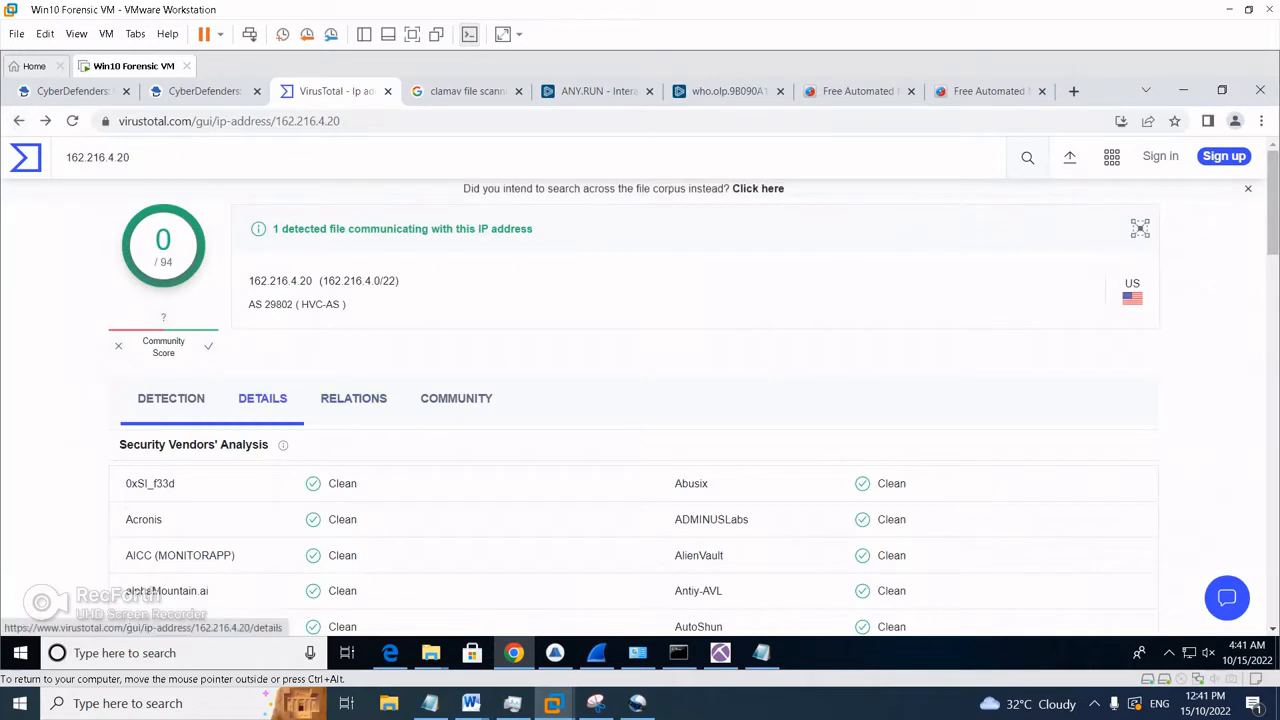
Review the network details and Whois information for 162.216.4.20 in its VirusTotal report.
left_click(262, 398)
scroll(262, 398, "down", 1)
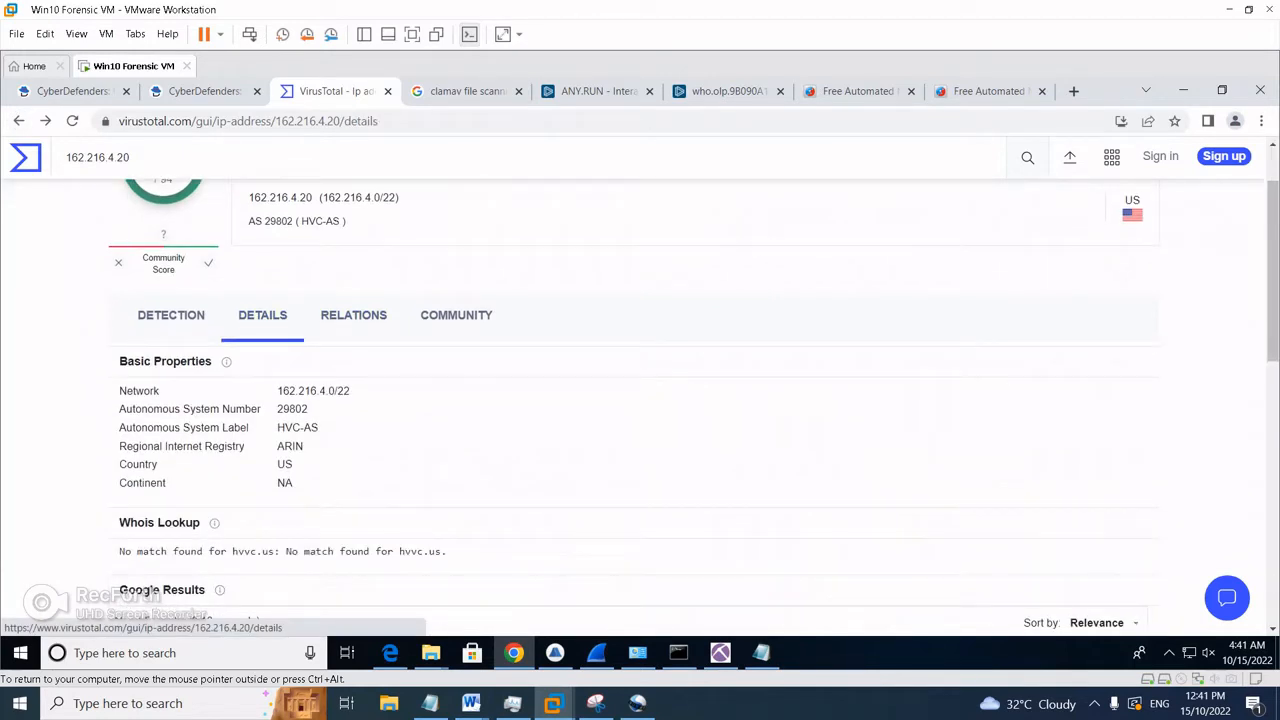
scroll(262, 398, "up", 1)
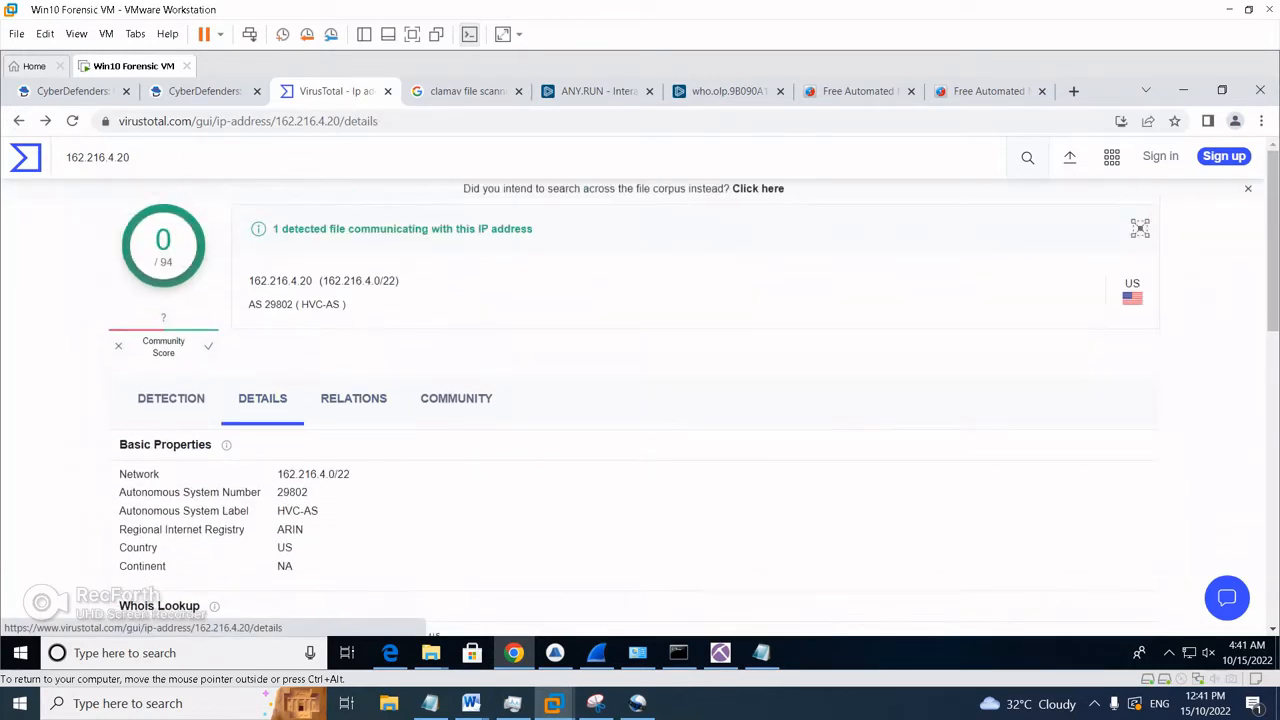
scroll(262, 398, "down", 2)
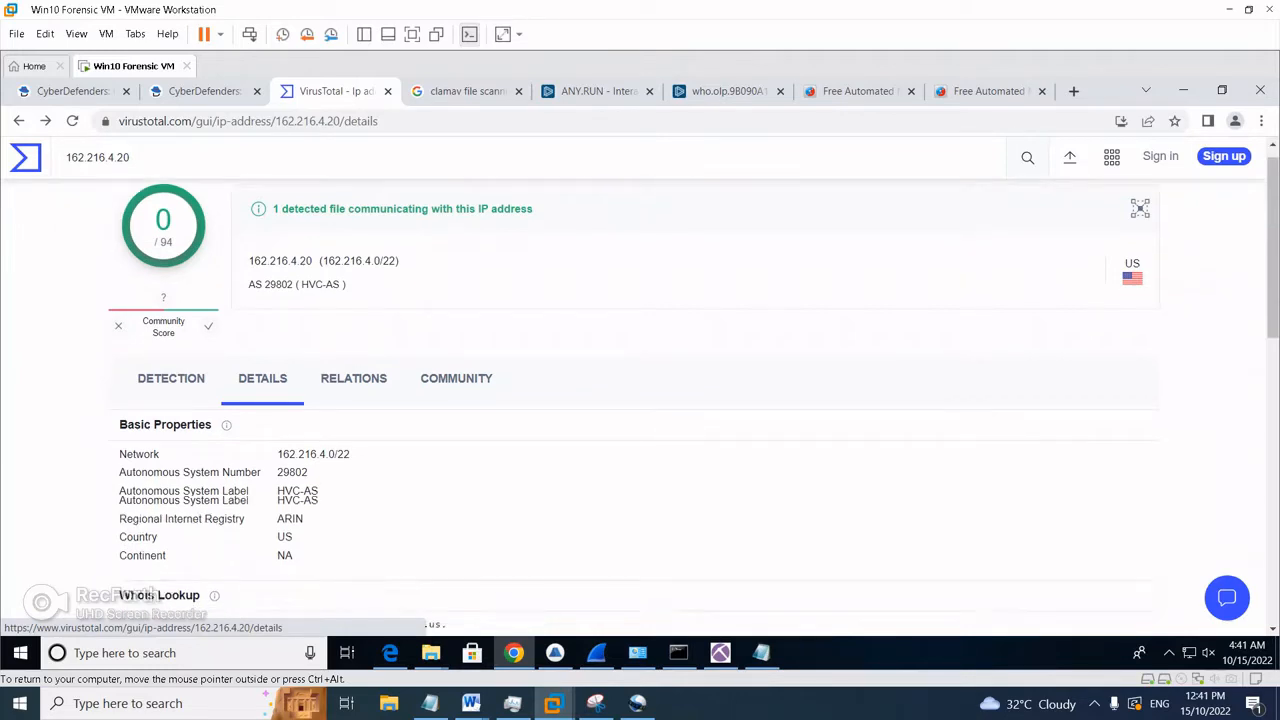
scroll(262, 398, "up", 2)
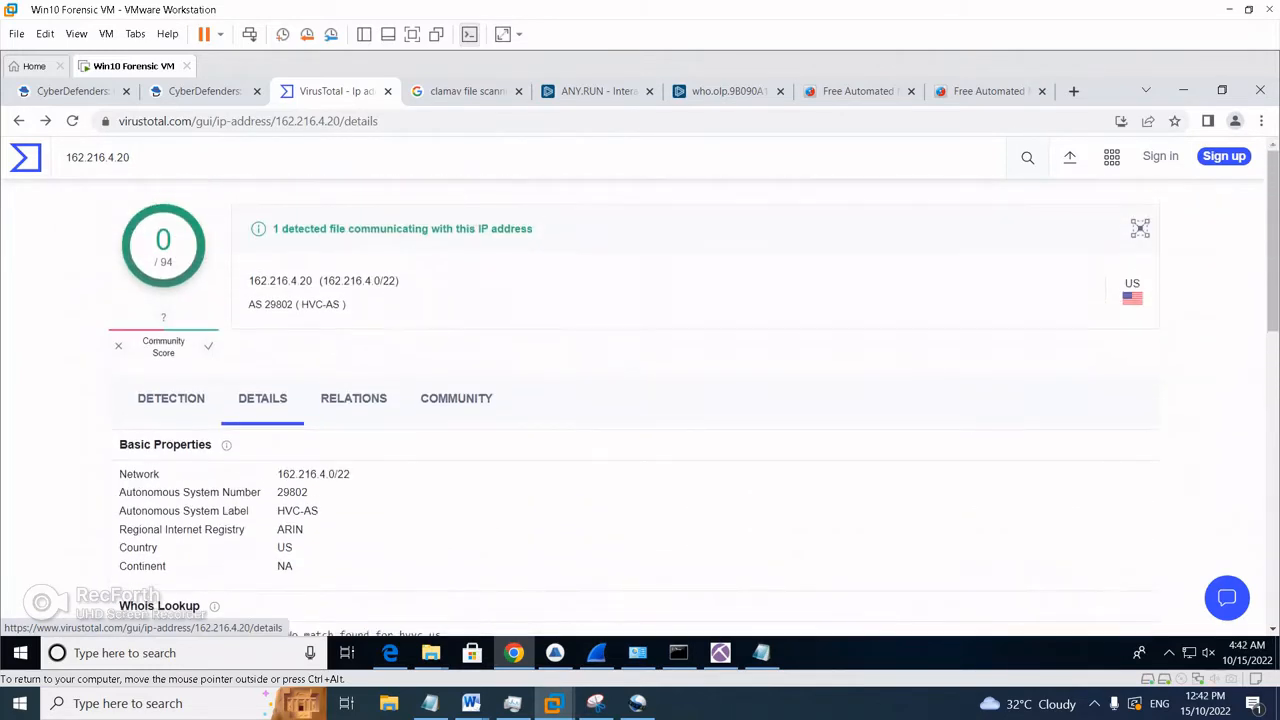
Return to the CyberDefenders challenge page and read question 5 on the HTTP header indicating the flash version.
left_click(230, 91)
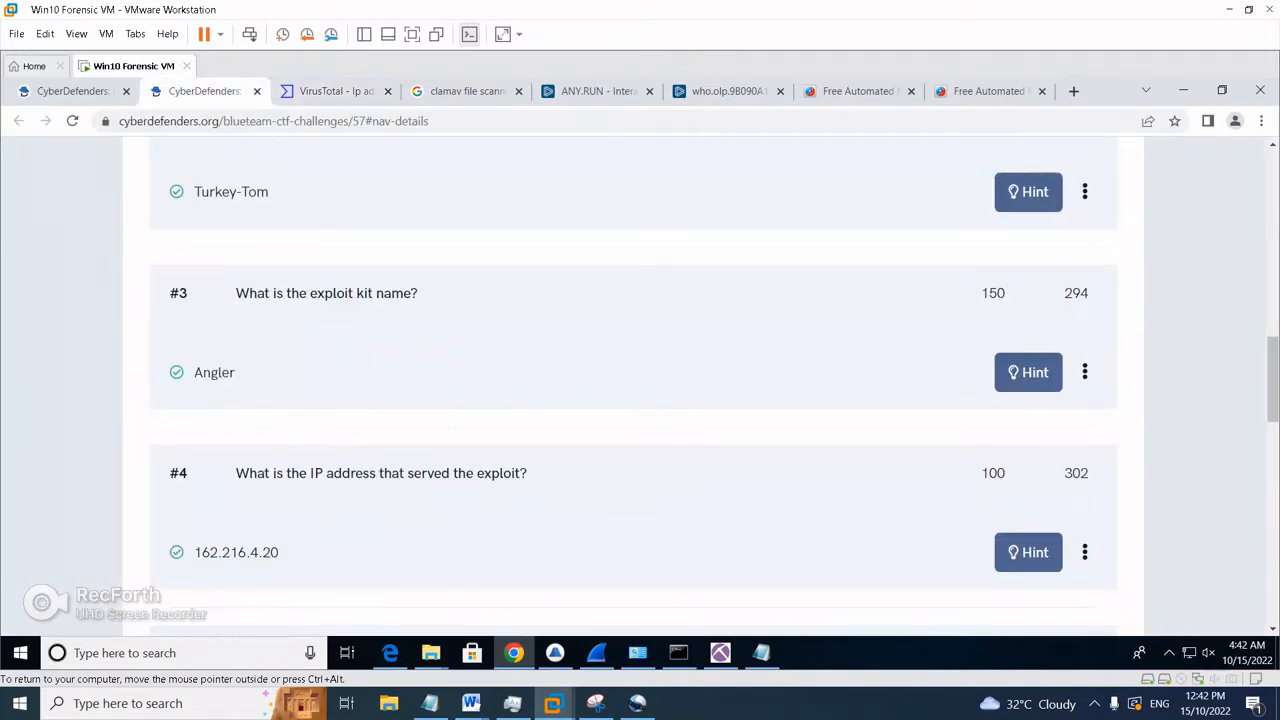
scroll(640, 386, "down", 1)
scroll(640, 386, "down", 1)
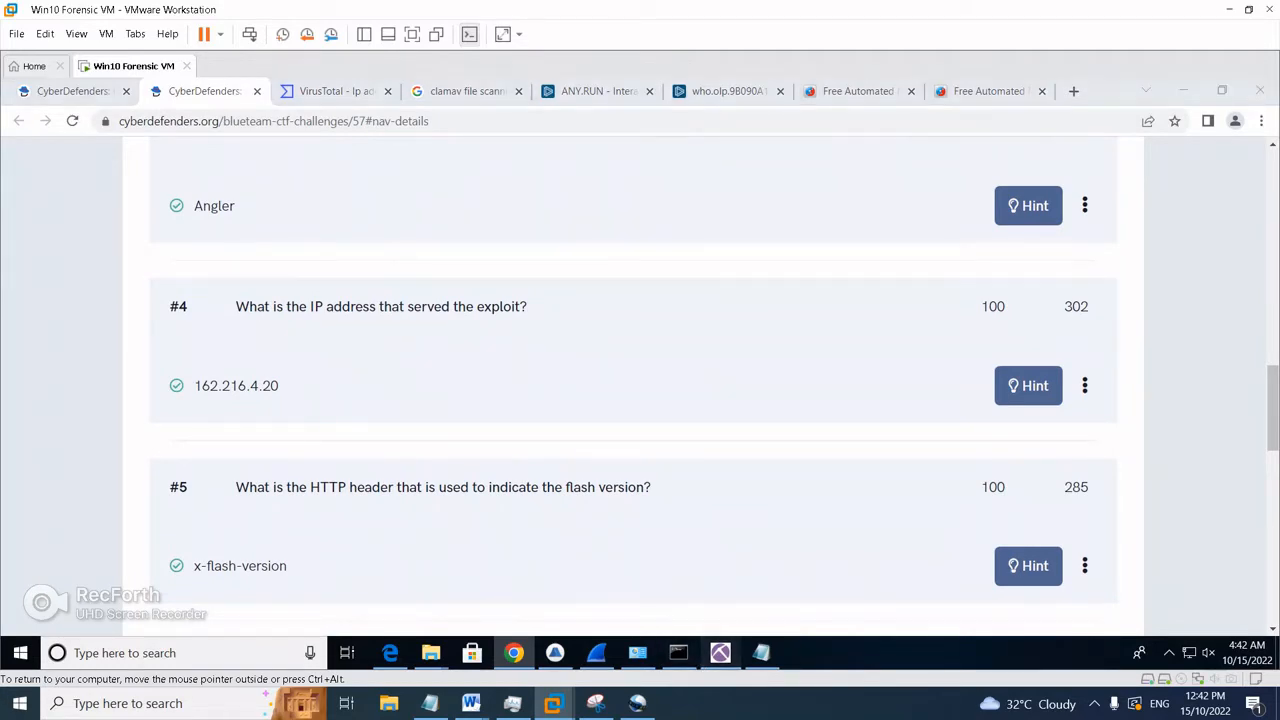
Check the frame number of who.olp.9B090A1.swf in NetworkMiner and filter the Wireshark capture with frame.number==10960.
left_click(720, 653)
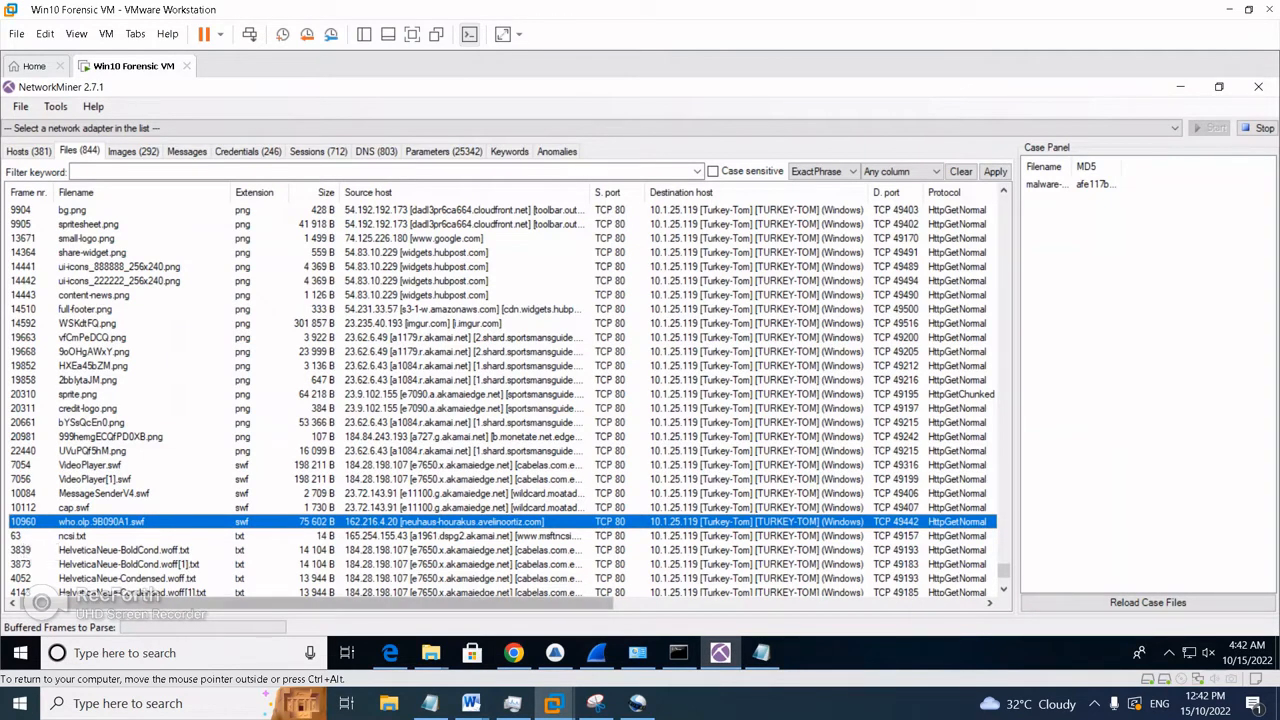
left_click(596, 653)
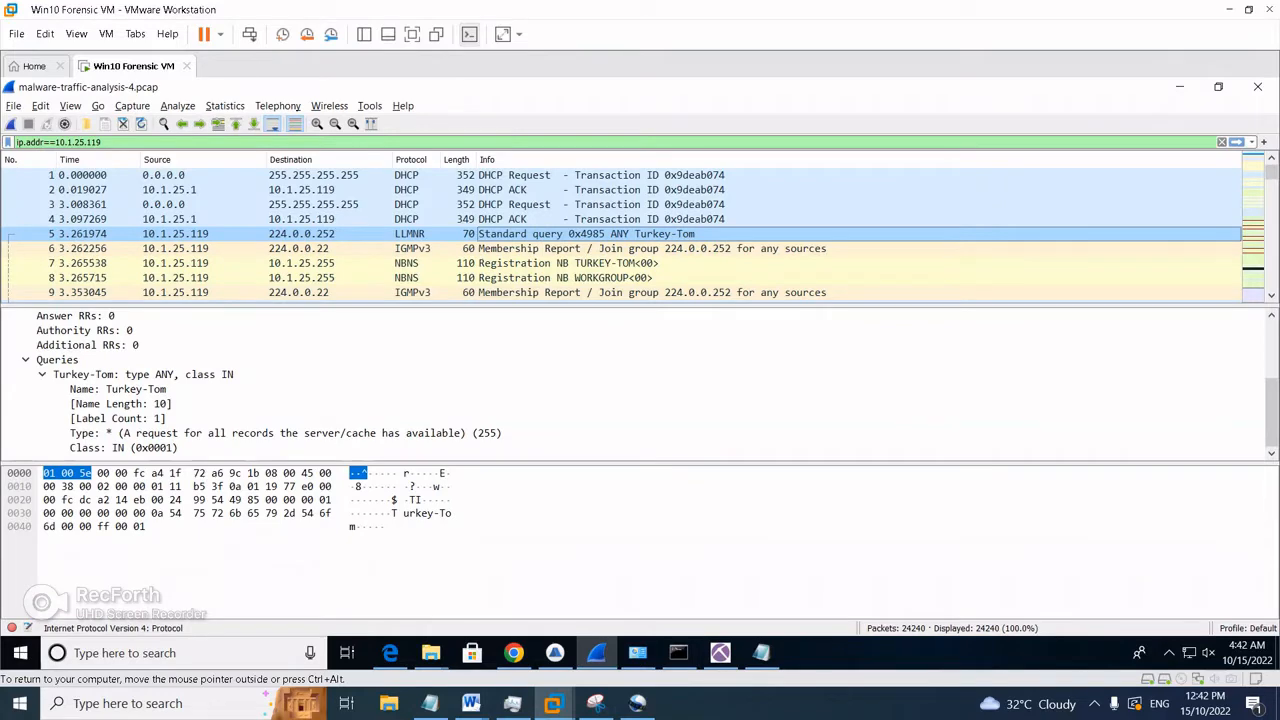
left_click_drag(103, 142, 16, 142)
type("frame")
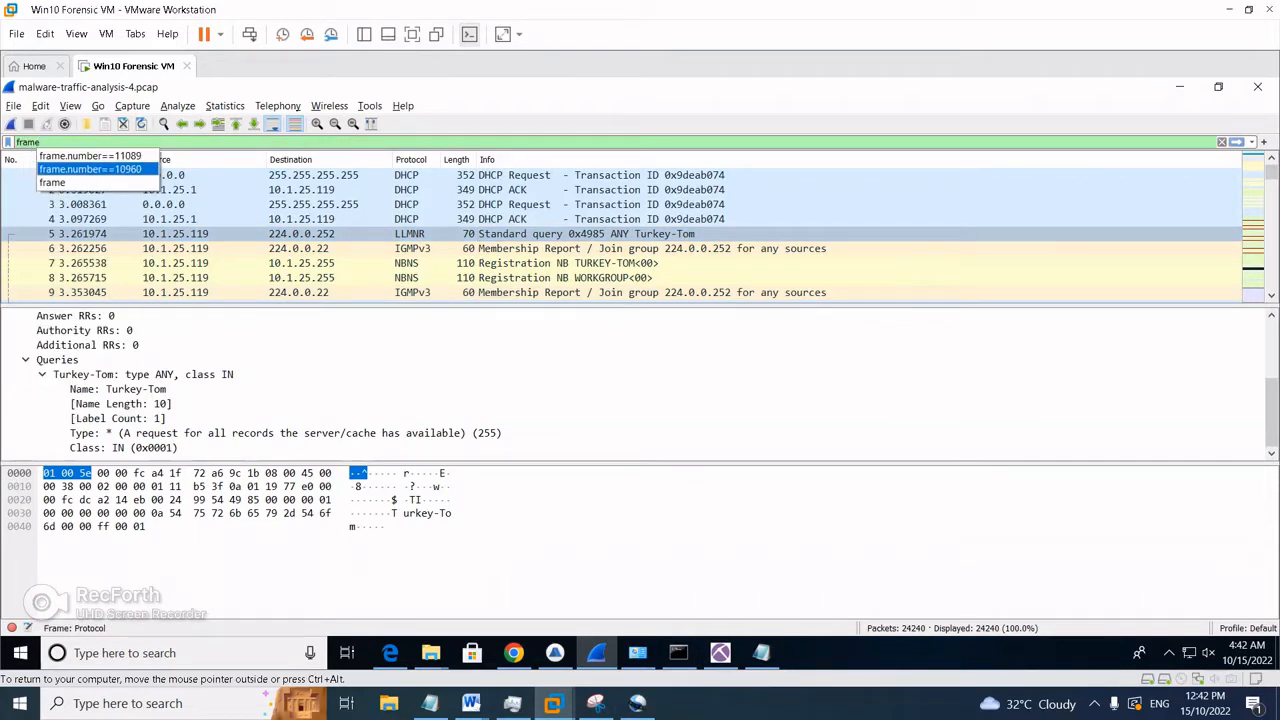
key("Return")
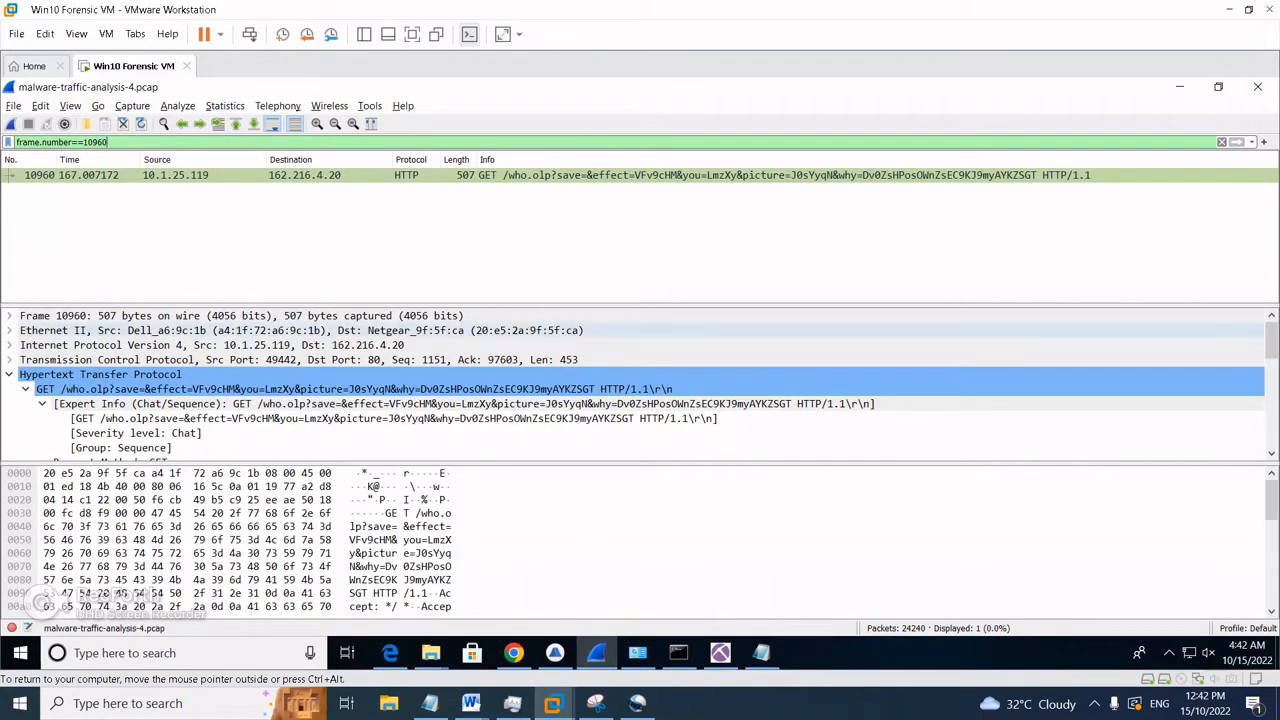
Examine the HTTP request headers of frame 10960 and select the x-flash-version header.
key("Left")
key("Right")
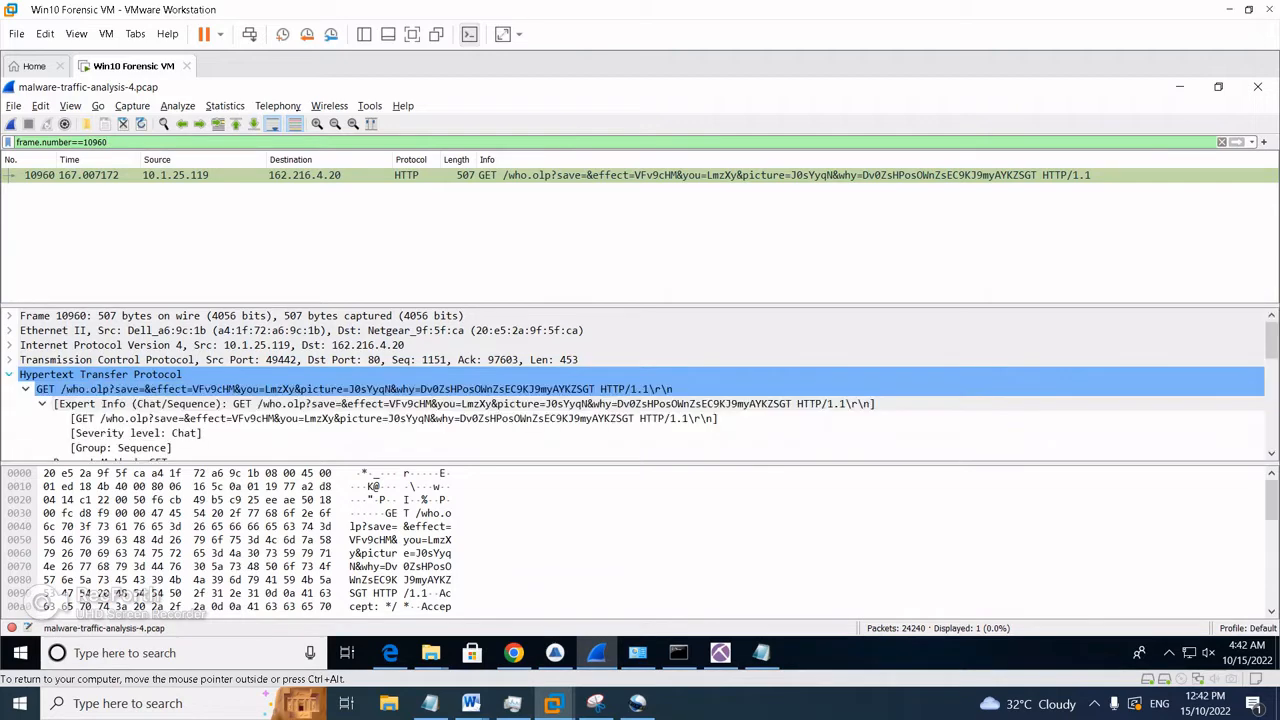
scroll(640, 385, "down", 1)
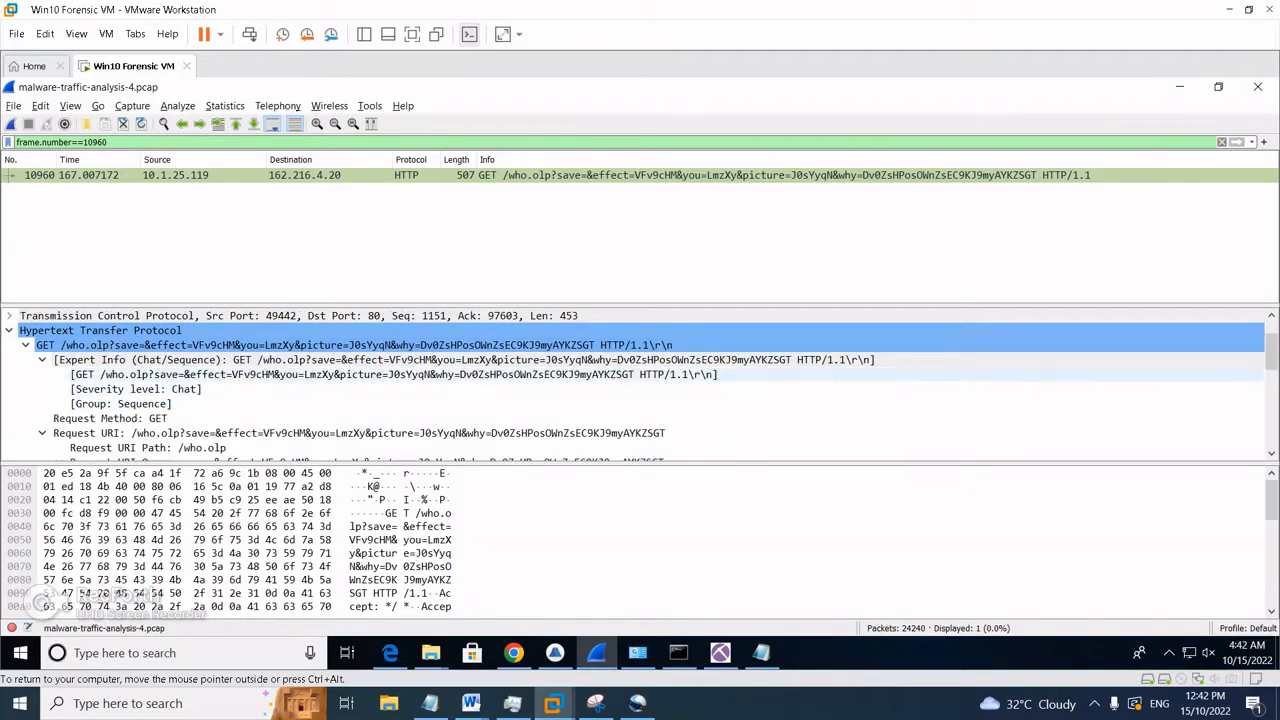
scroll(640, 389, "down", 1)
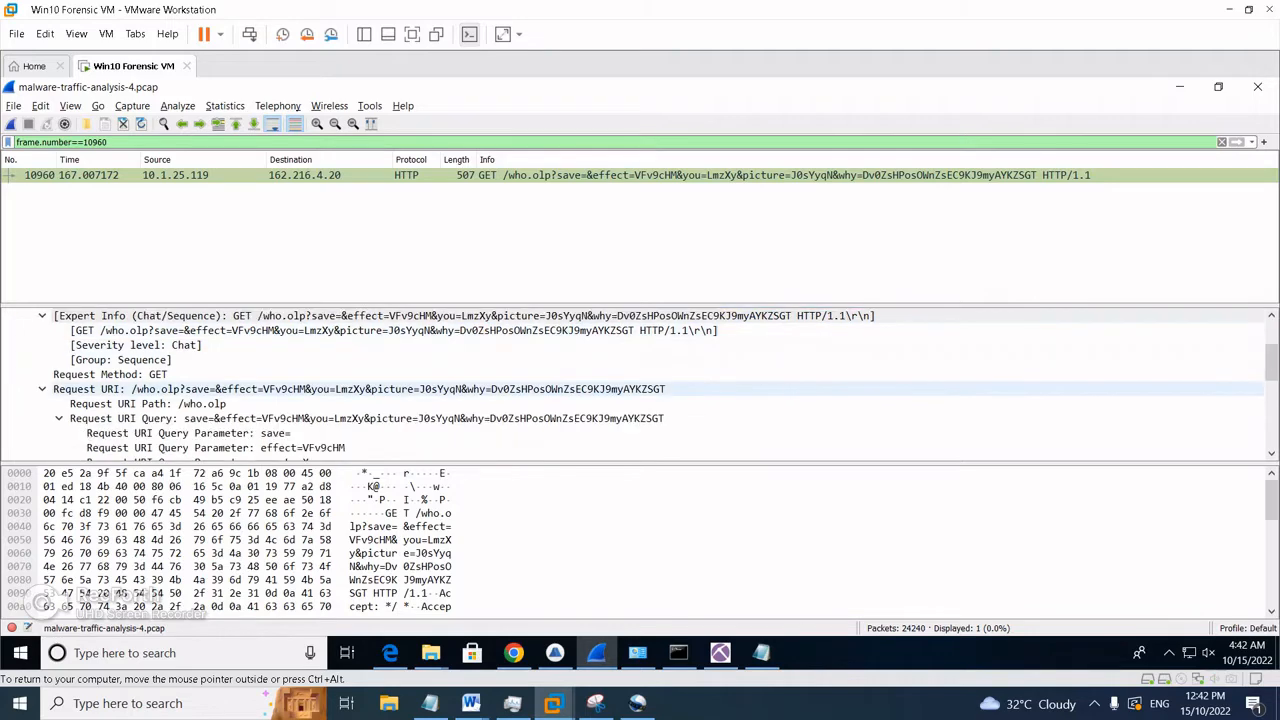
scroll(640, 389, "down", 4)
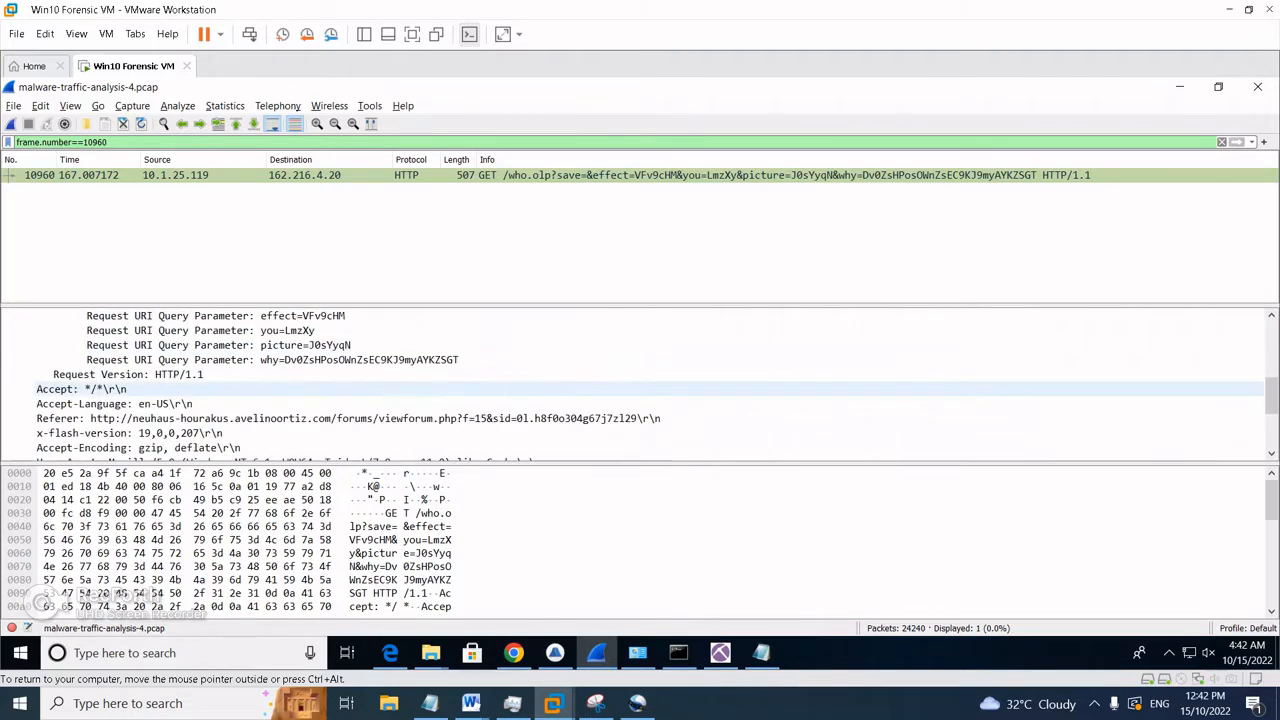
left_click(640, 389)
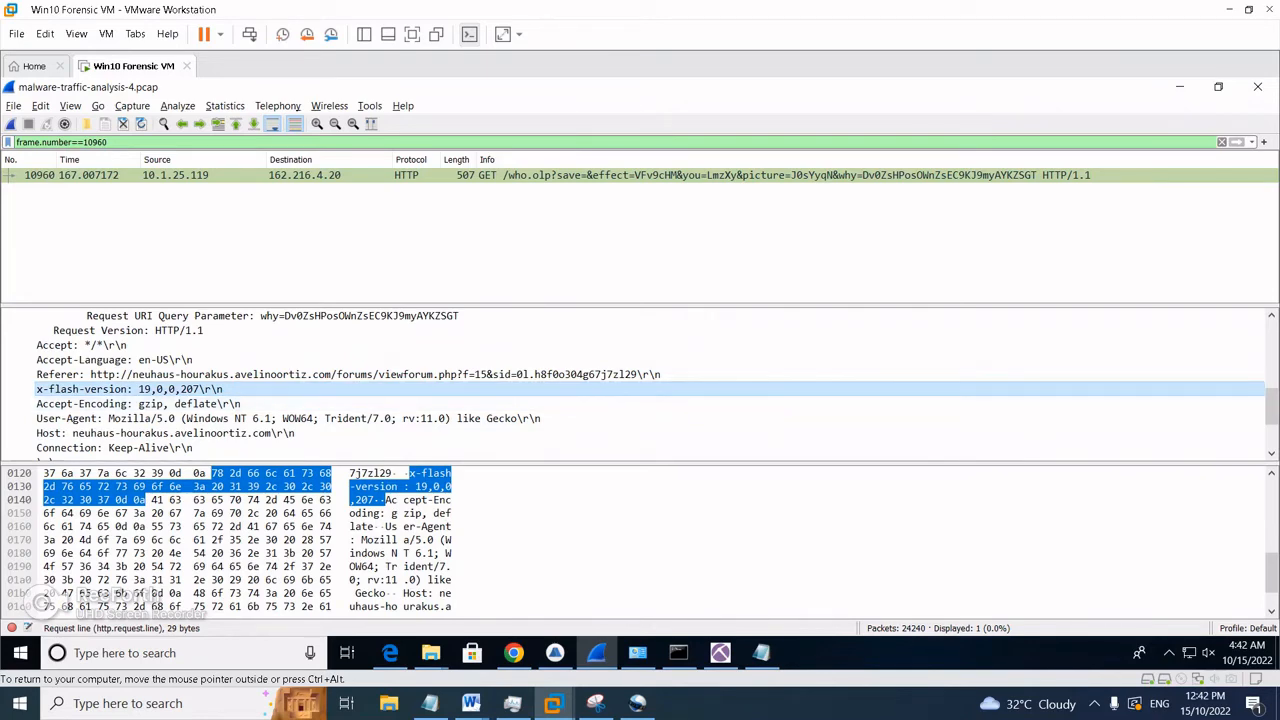
Return to the CyberDefenders challenge page and read question 6 on the malicious URL redirecting to the exploit server.
left_click(720, 653)
key("alt+Tab")
key("alt+Tab")
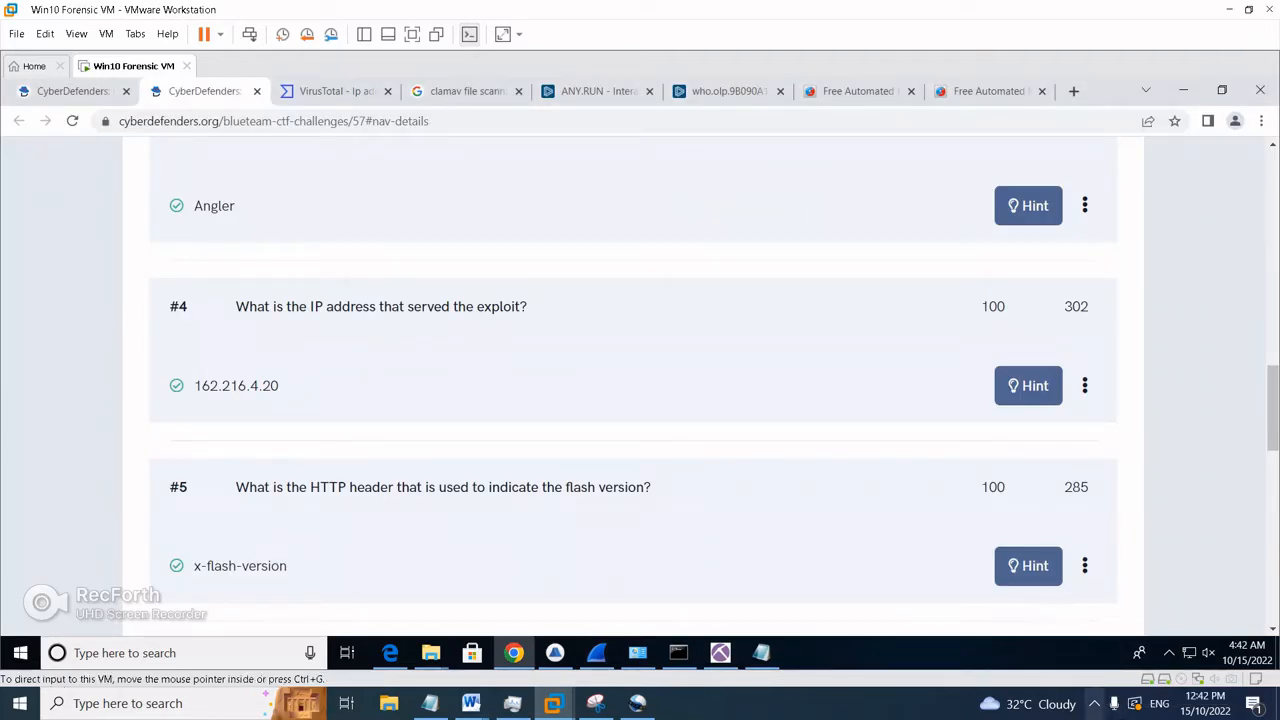
left_click(1094, 703)
left_click(1077, 670)
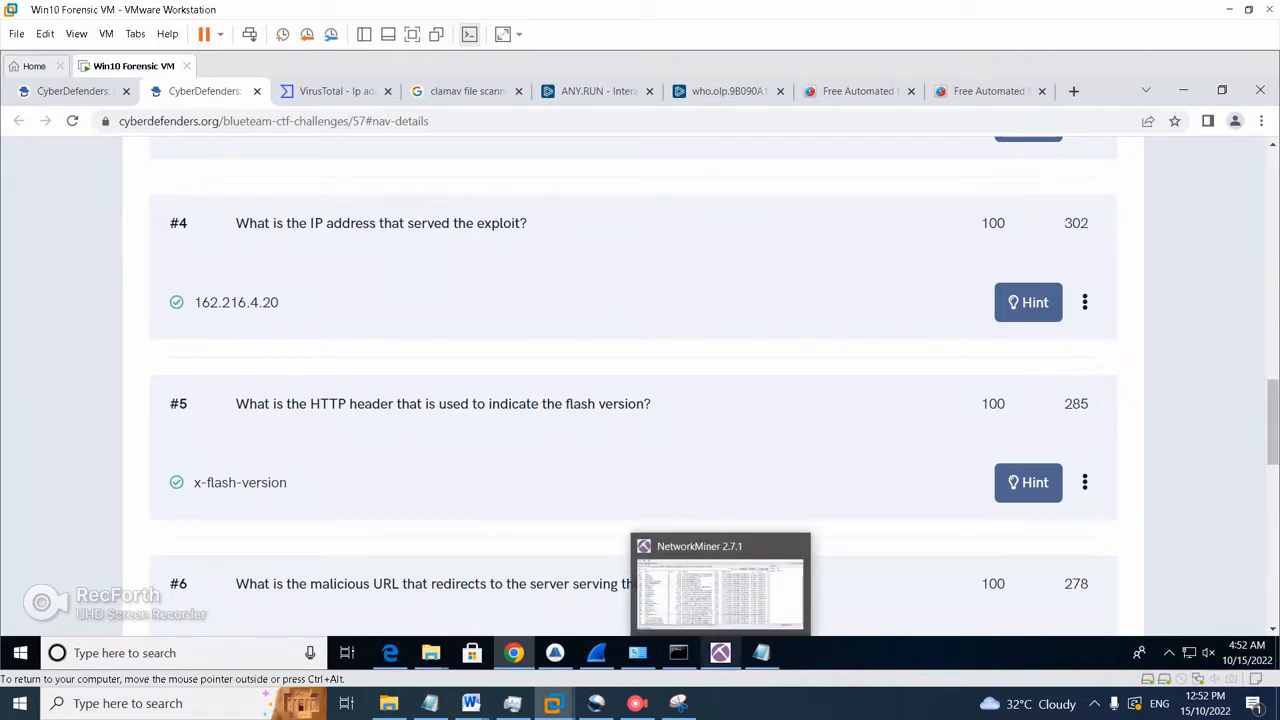
Recheck who.olp.9B090A1.swf in NetworkMiner, then switch to Brim and pivot from the http path entry to its logs.
left_click(720, 653)
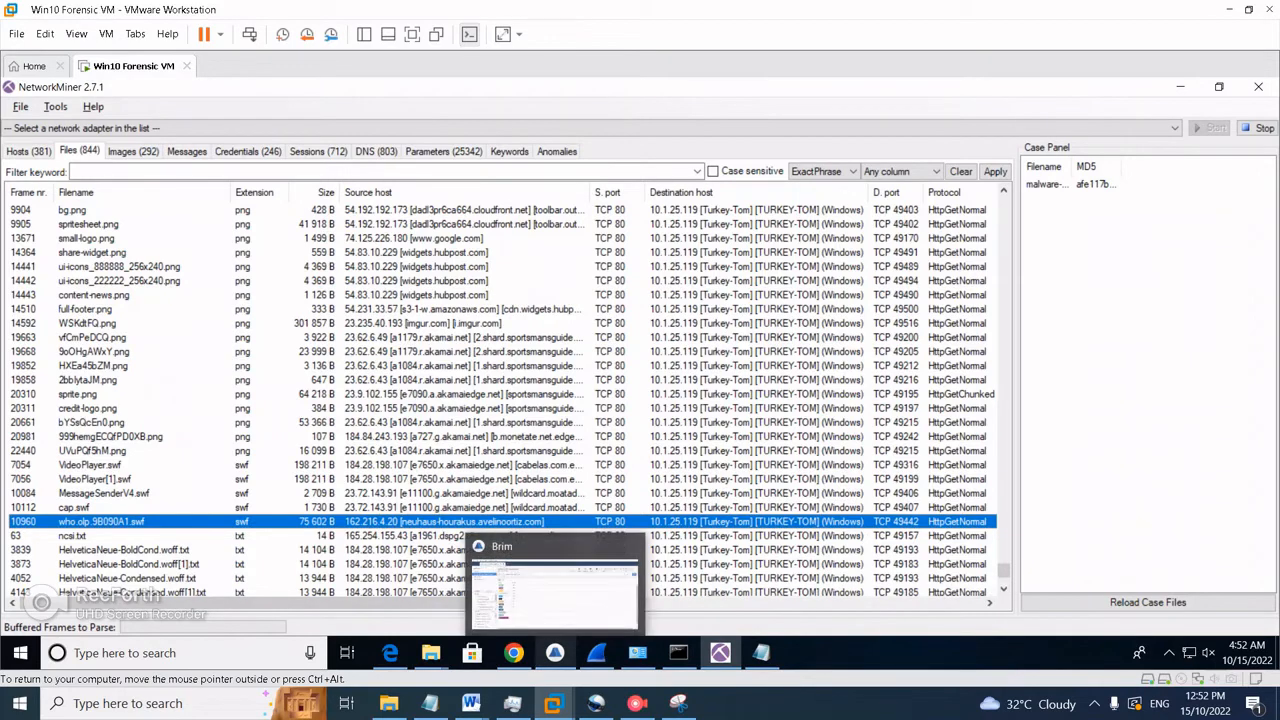
left_click(554, 653)
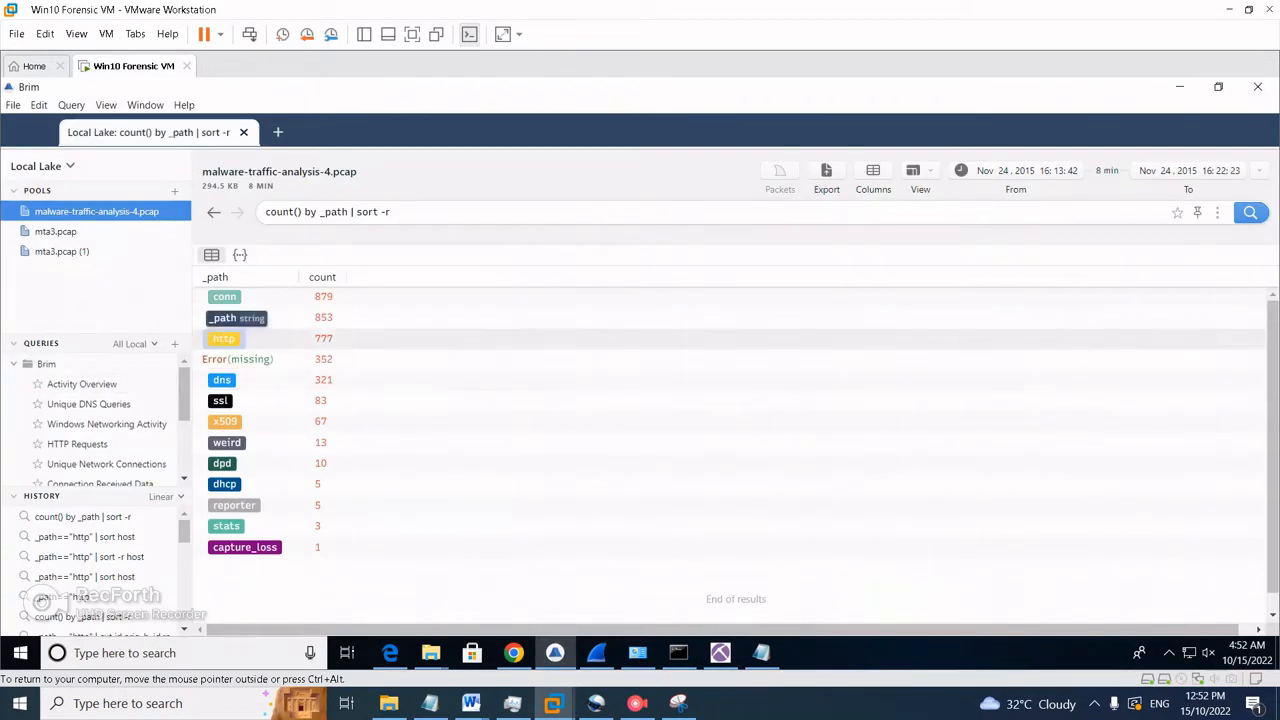
right_click(224, 338)
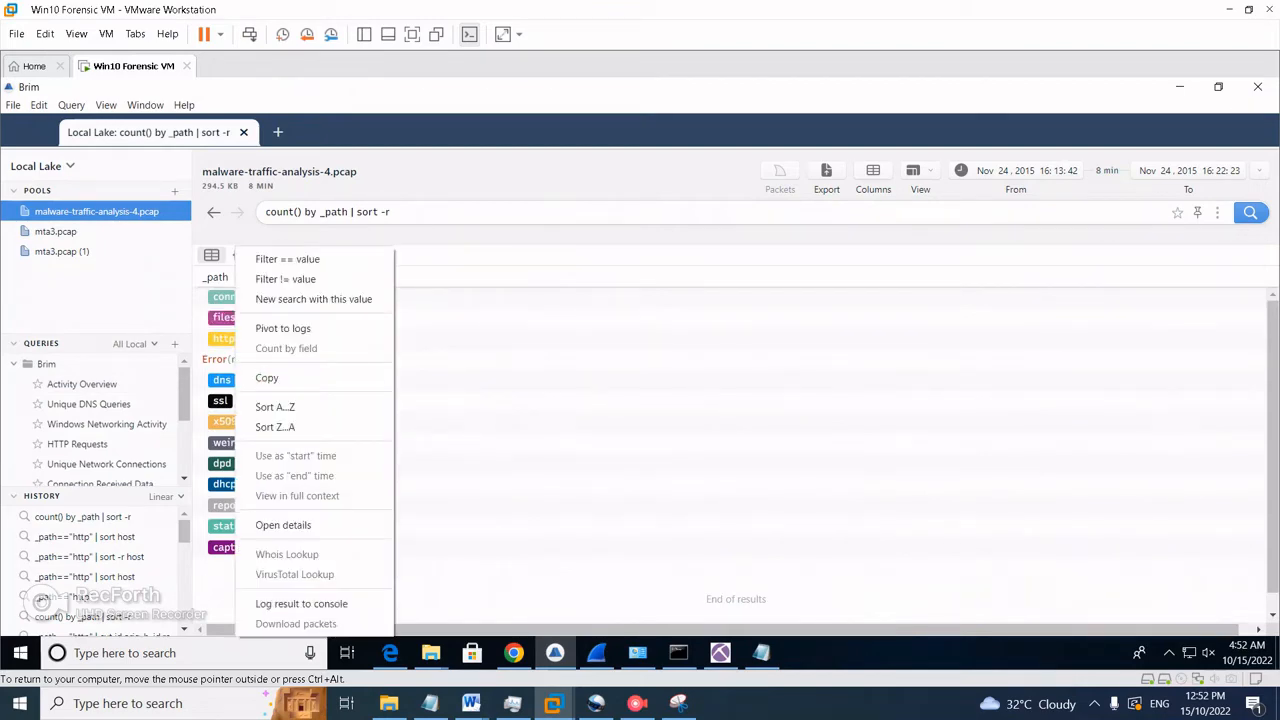
left_click(283, 328)
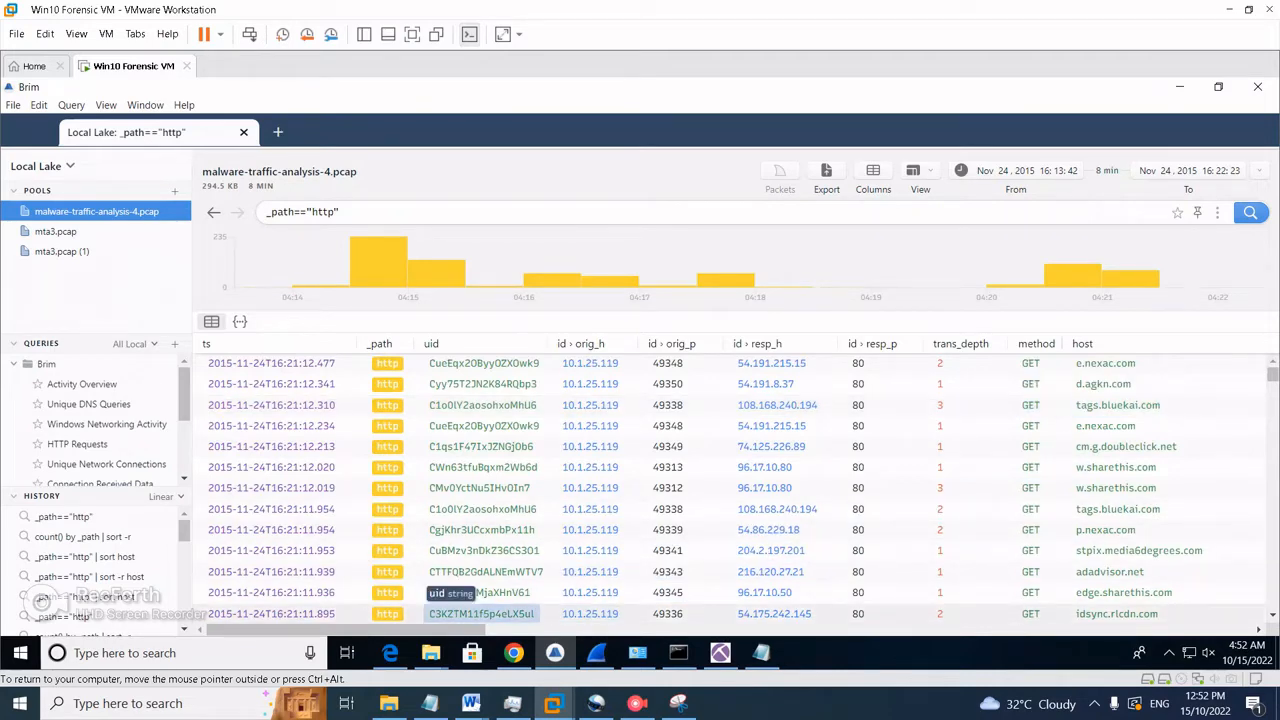
Sort the HTTP logs by host in ascending order and examine their host and uri values.
left_click(1082, 343)
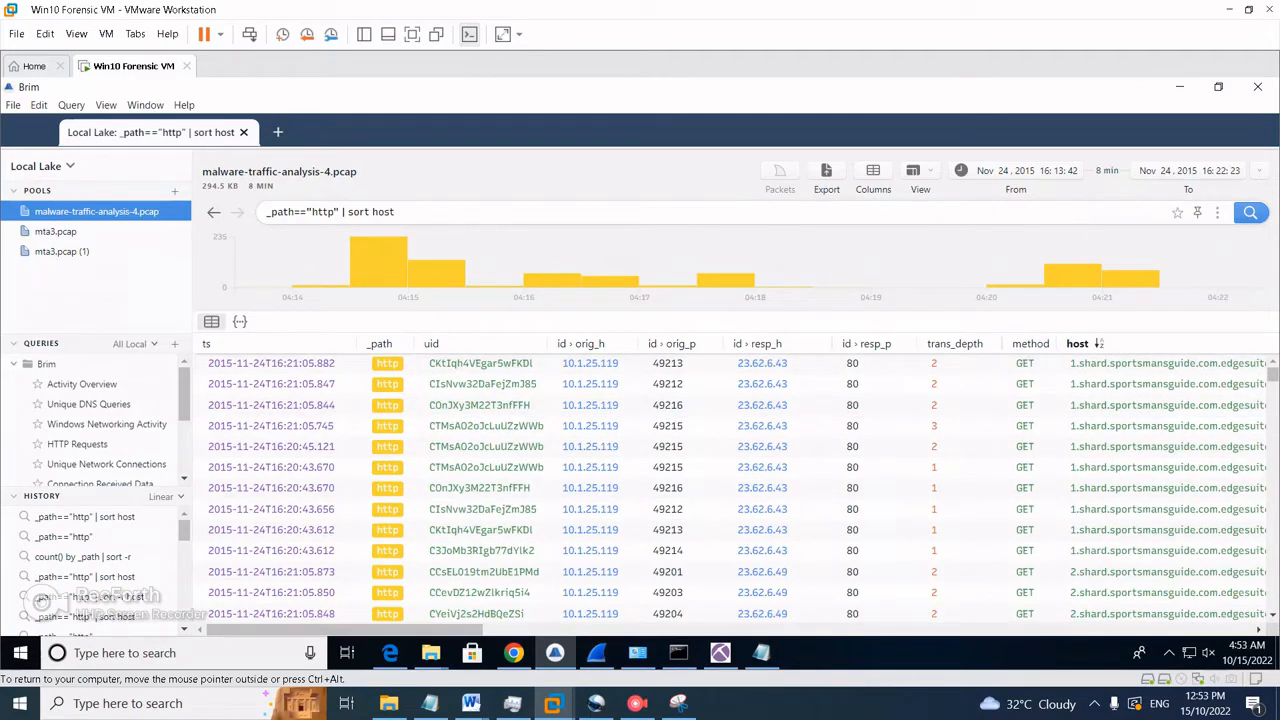
left_click(1082, 343)
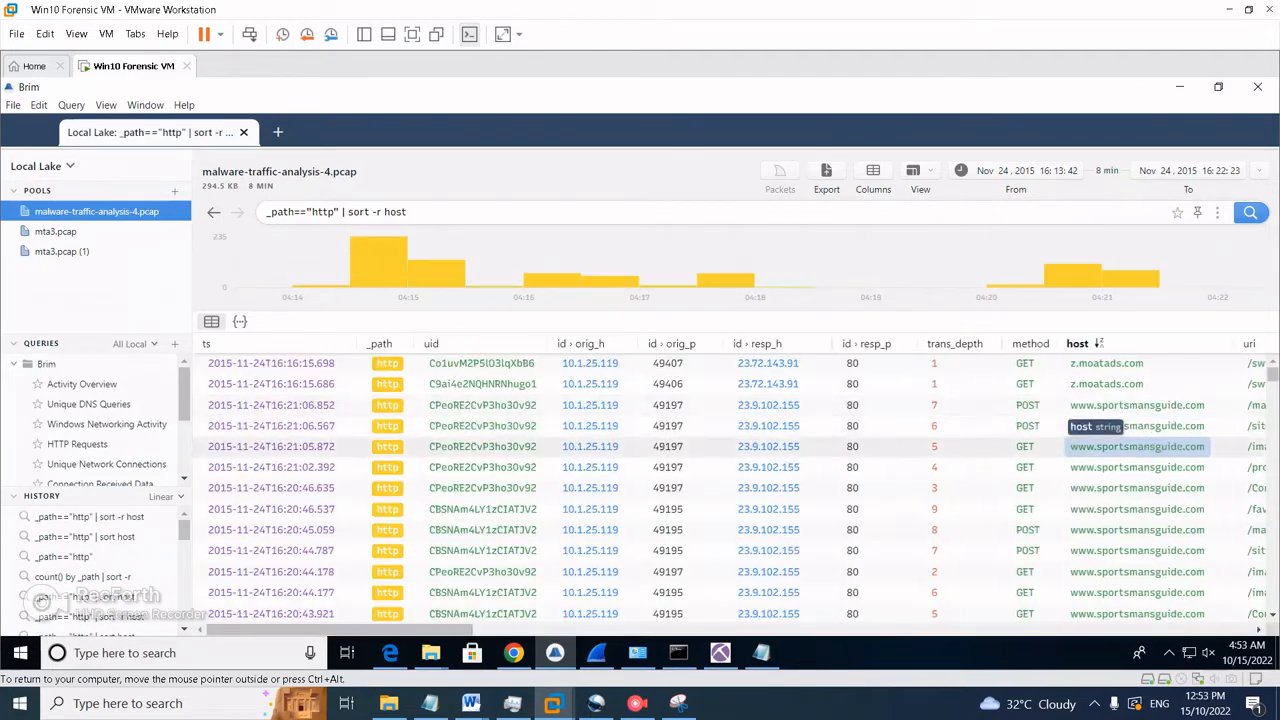
left_click(1082, 343)
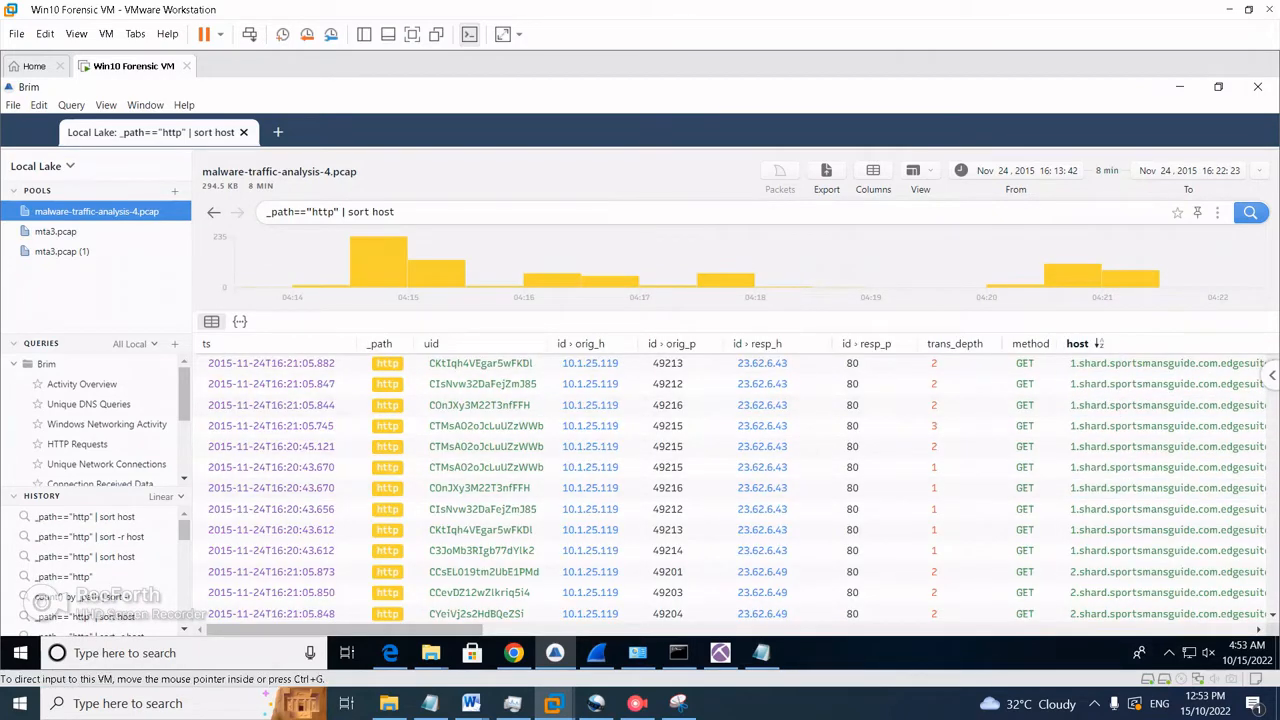
scroll(395, 590, "down", 3)
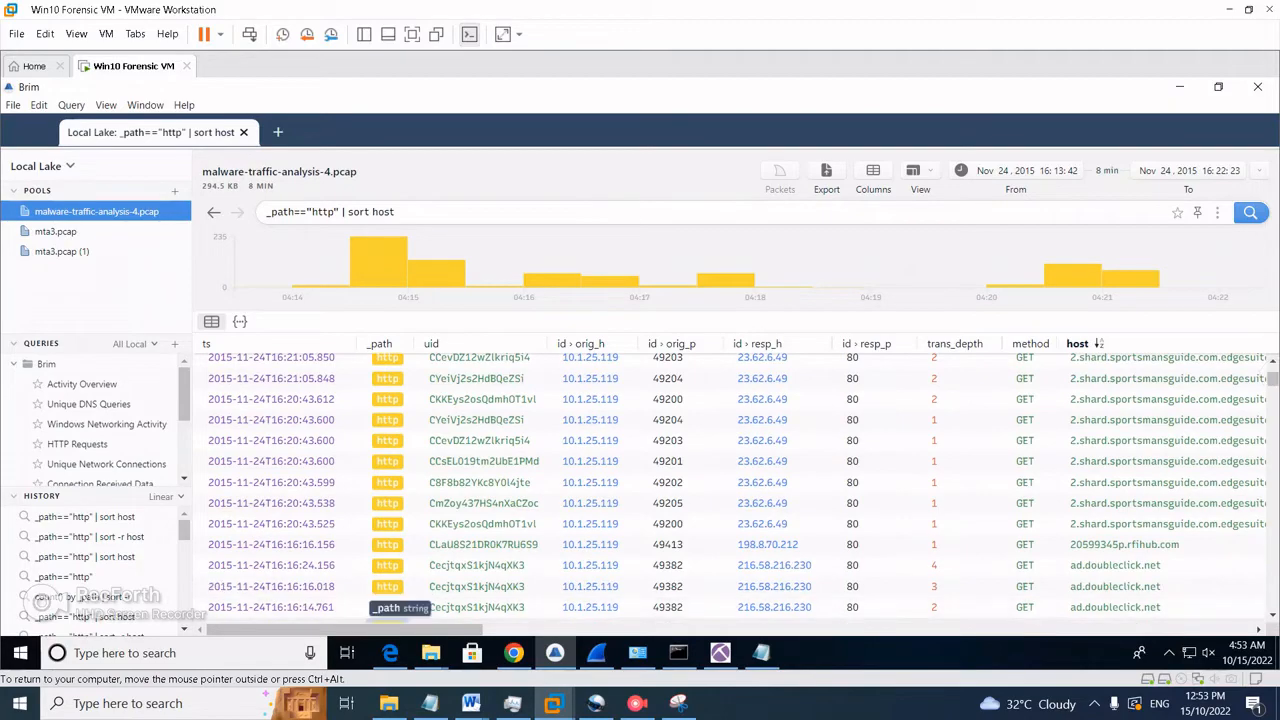
scroll(395, 590, "right", 3)
scroll(730, 490, "right", 3)
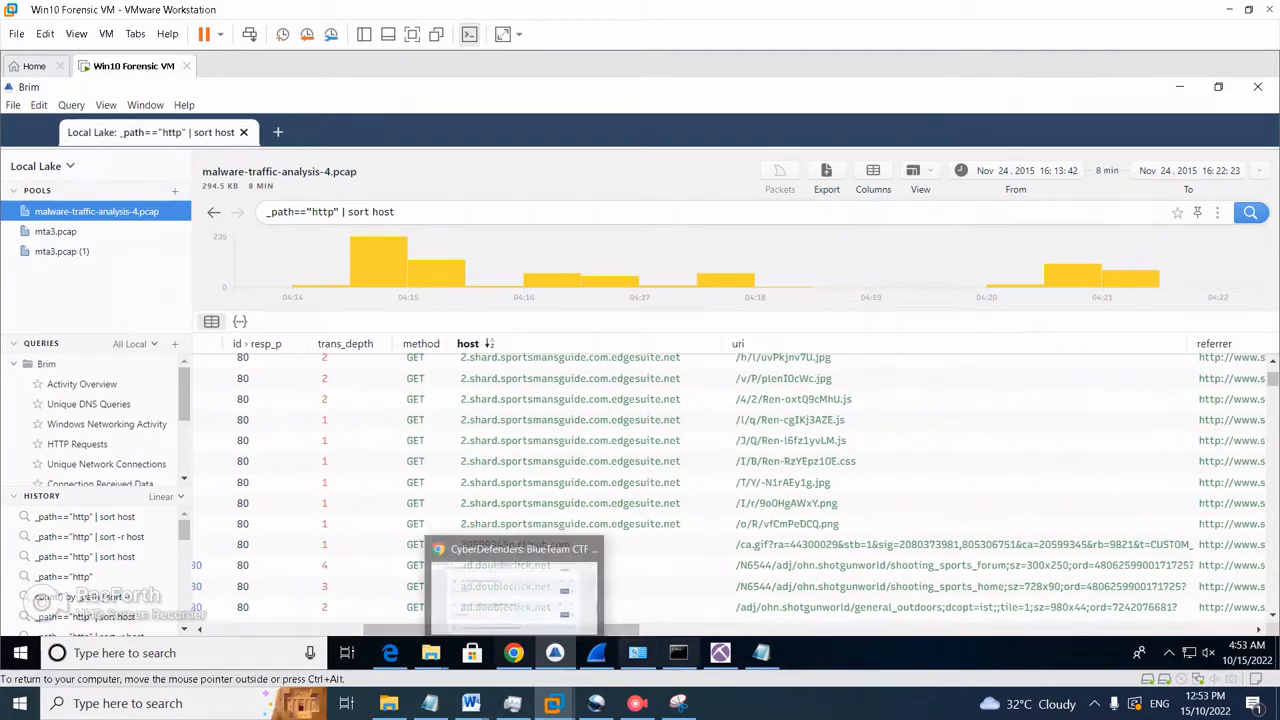
Check the source host of who.olp.9B090A1.swf in NetworkMiner and look for neuhaus-hourakus.avelinoortiz.com among the sorted HTTP logs in Brim.
left_click(720, 653)
left_click(720, 653)
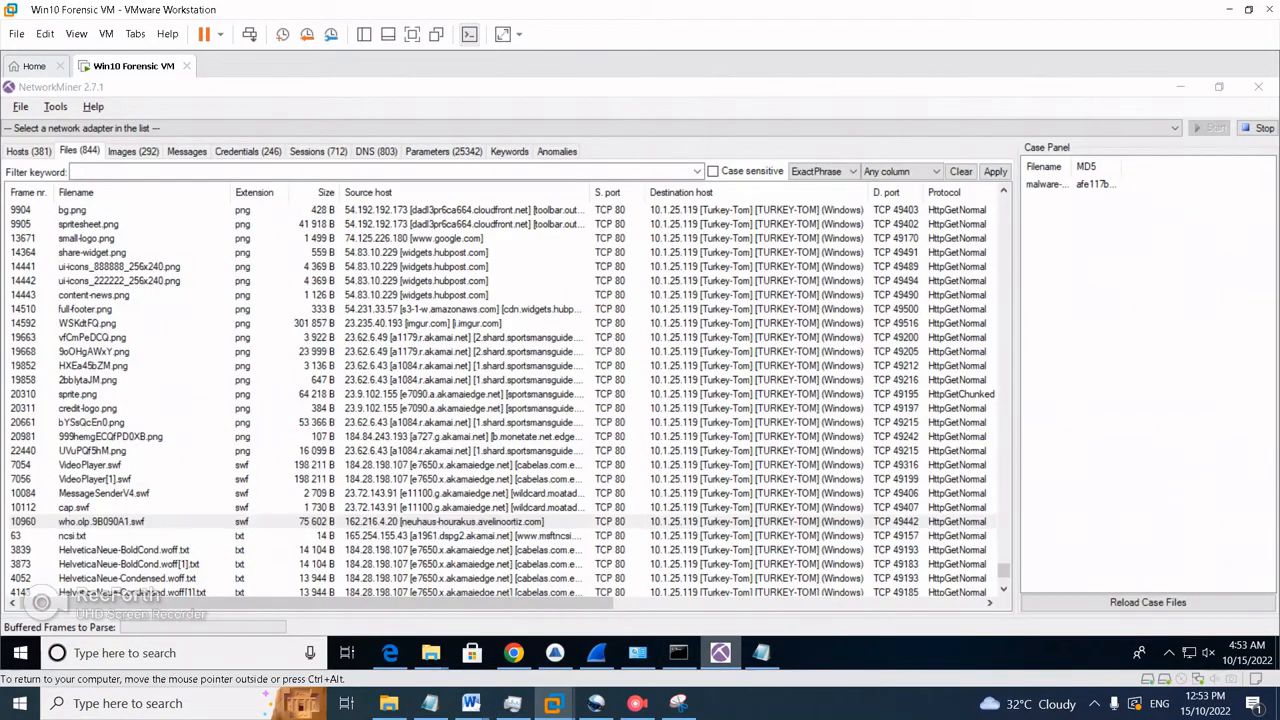
scroll(730, 490, "down", 10)
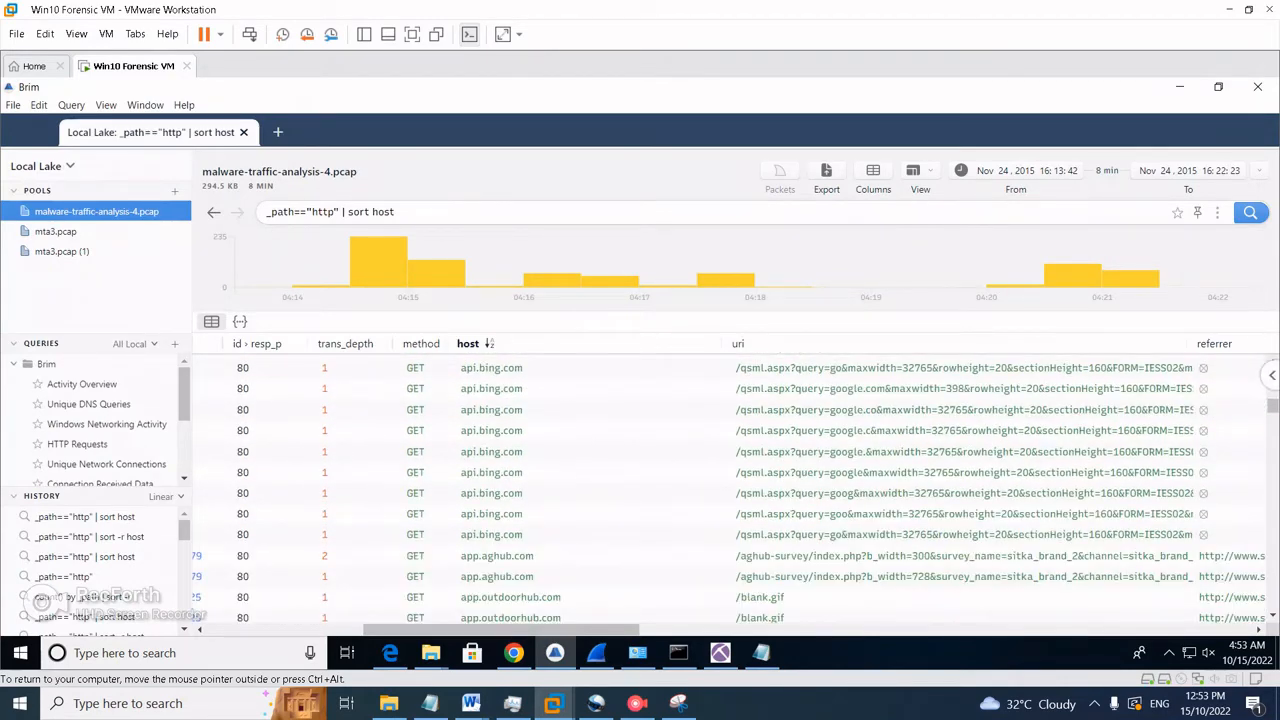
scroll(736, 490, "down", 10)
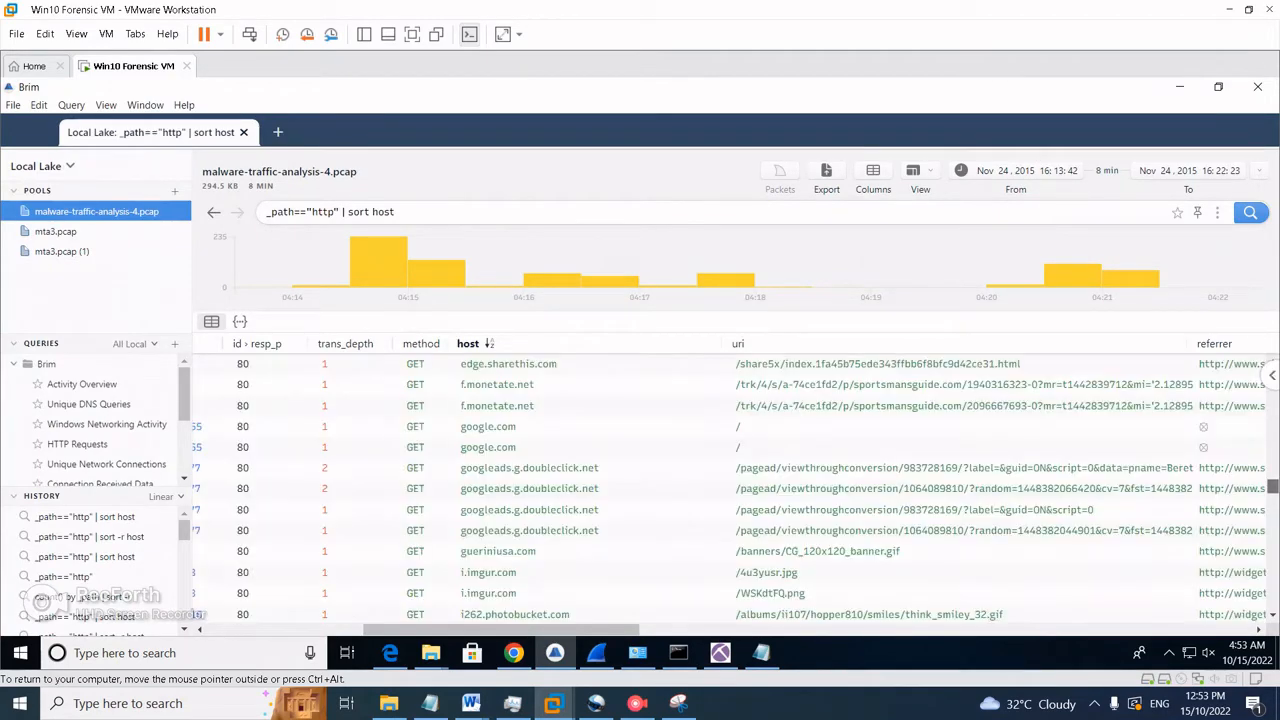
scroll(760, 466, "down", 10)
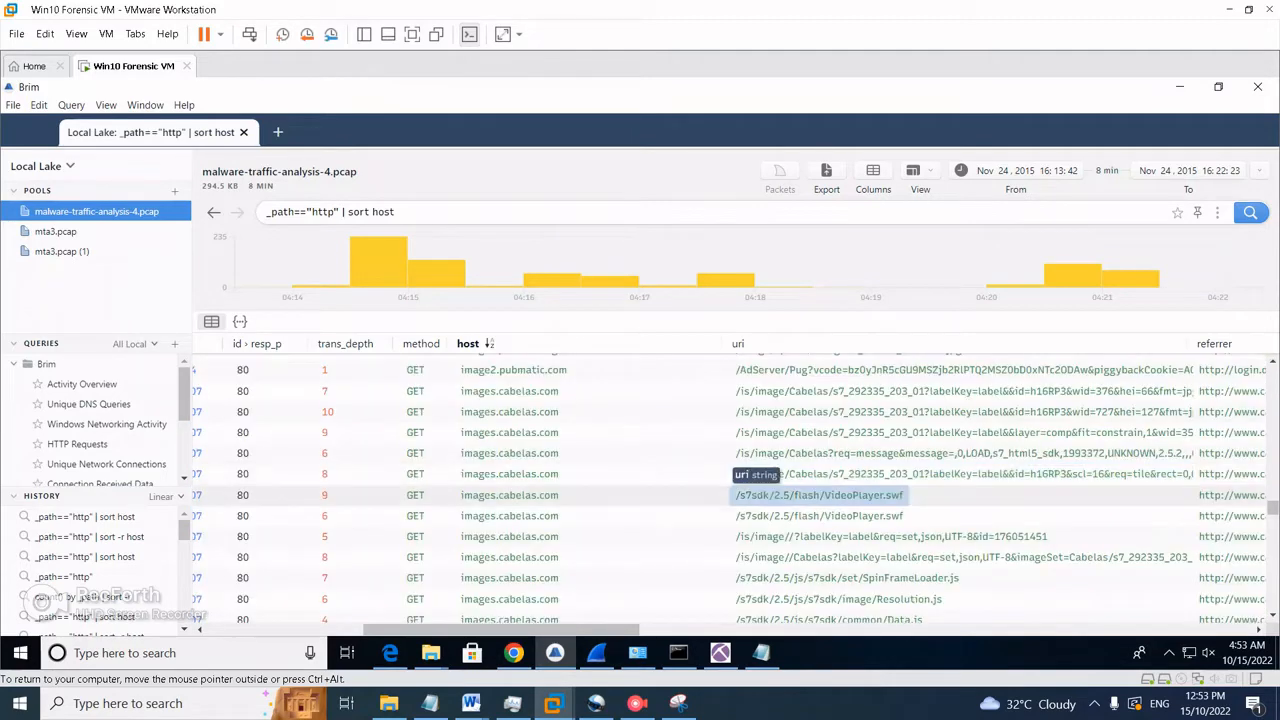
scroll(760, 466, "down", 10)
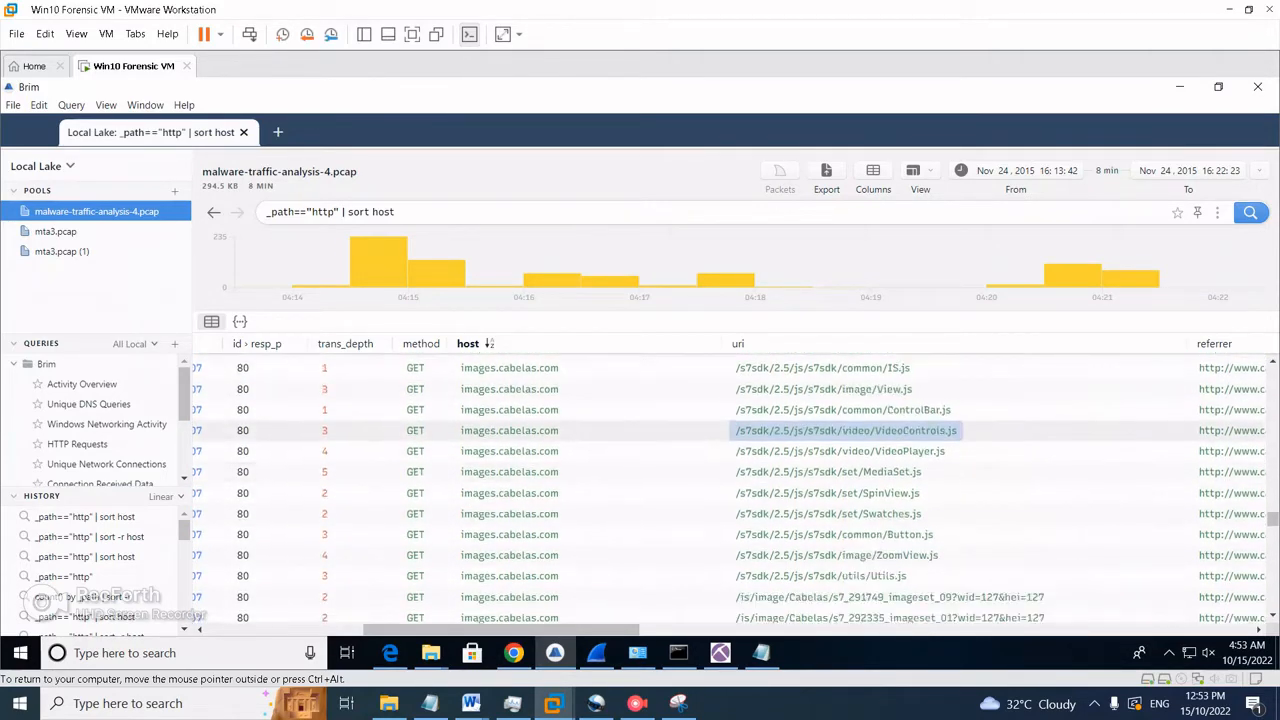
scroll(760, 530, "down", 5)
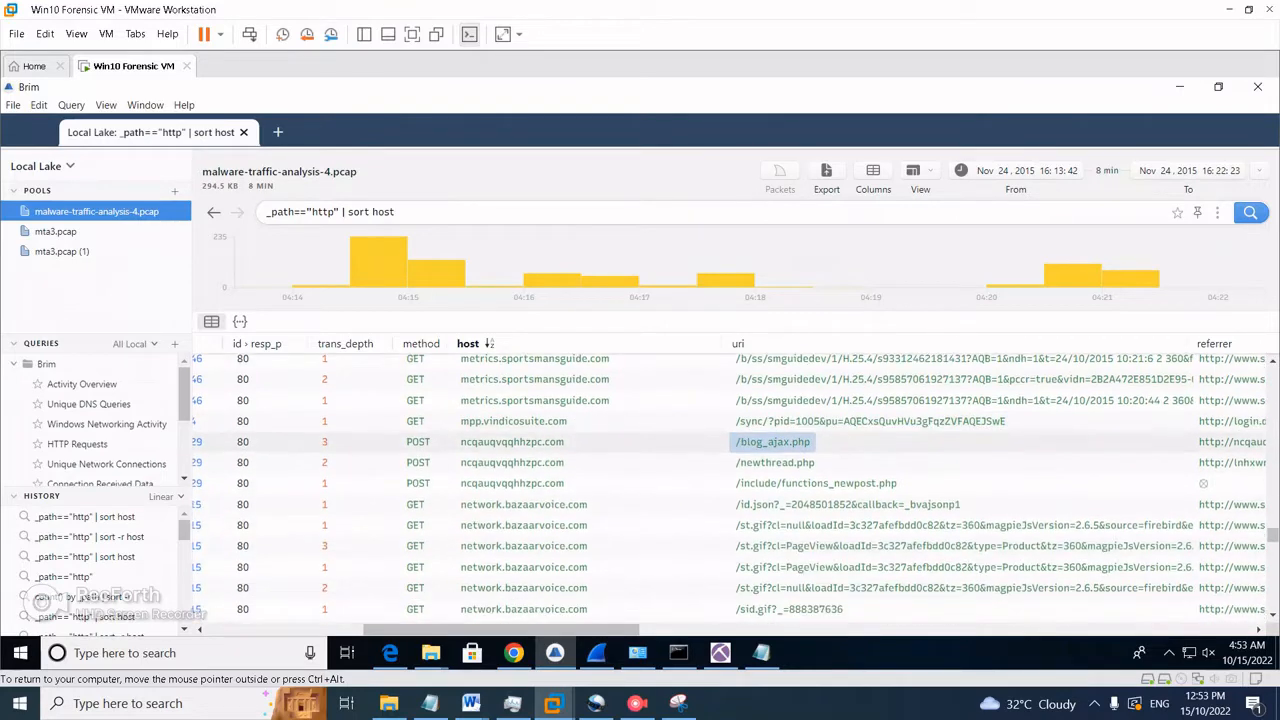
scroll(748, 492, "down", 1)
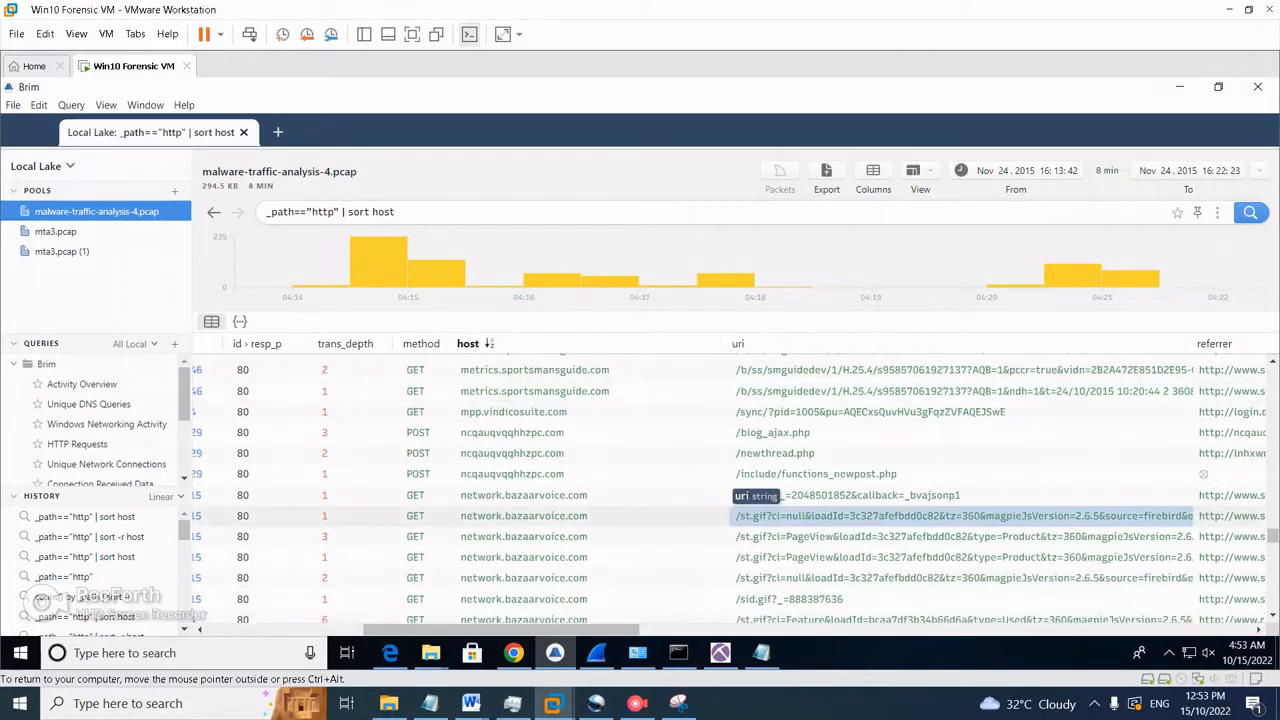
scroll(748, 492, "down", 5)
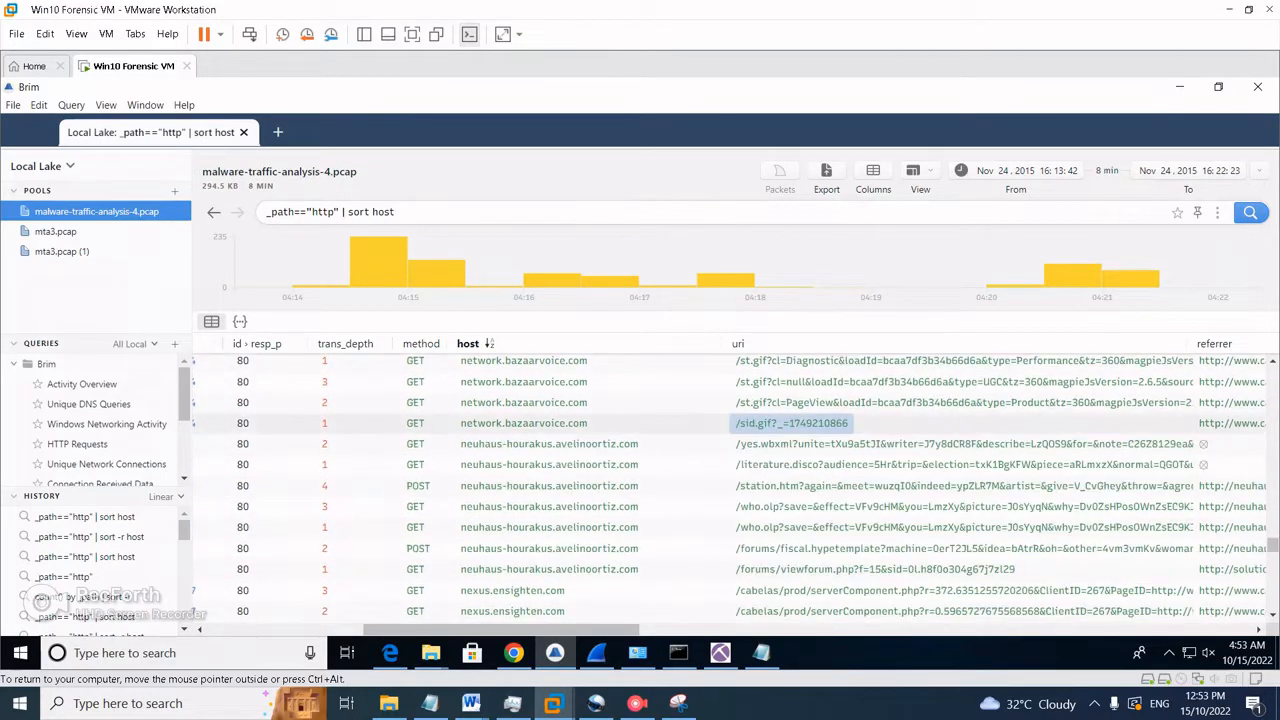
scroll(748, 492, "up", 4)
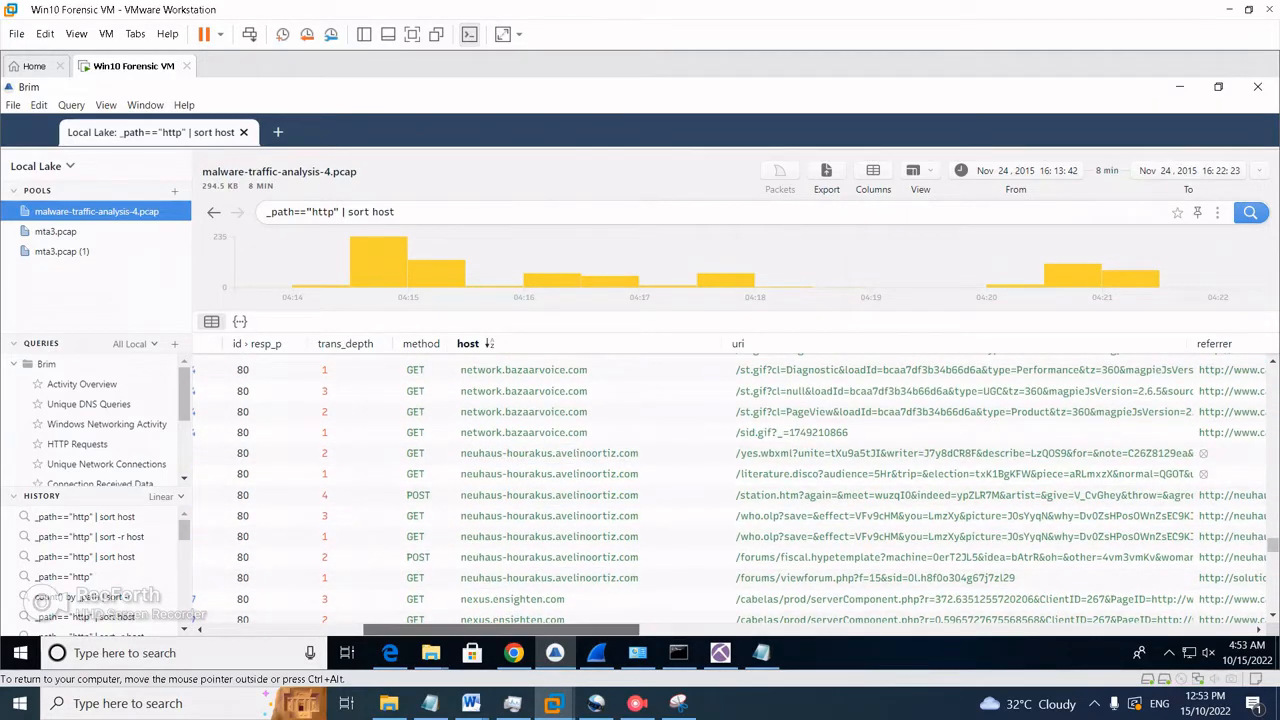
Check the referrer of the /forums/viewforum.php request in Brim, then compare it with question 6 on the CyberDefenders page in Chrome.
left_click_drag(510, 630, 588, 630)
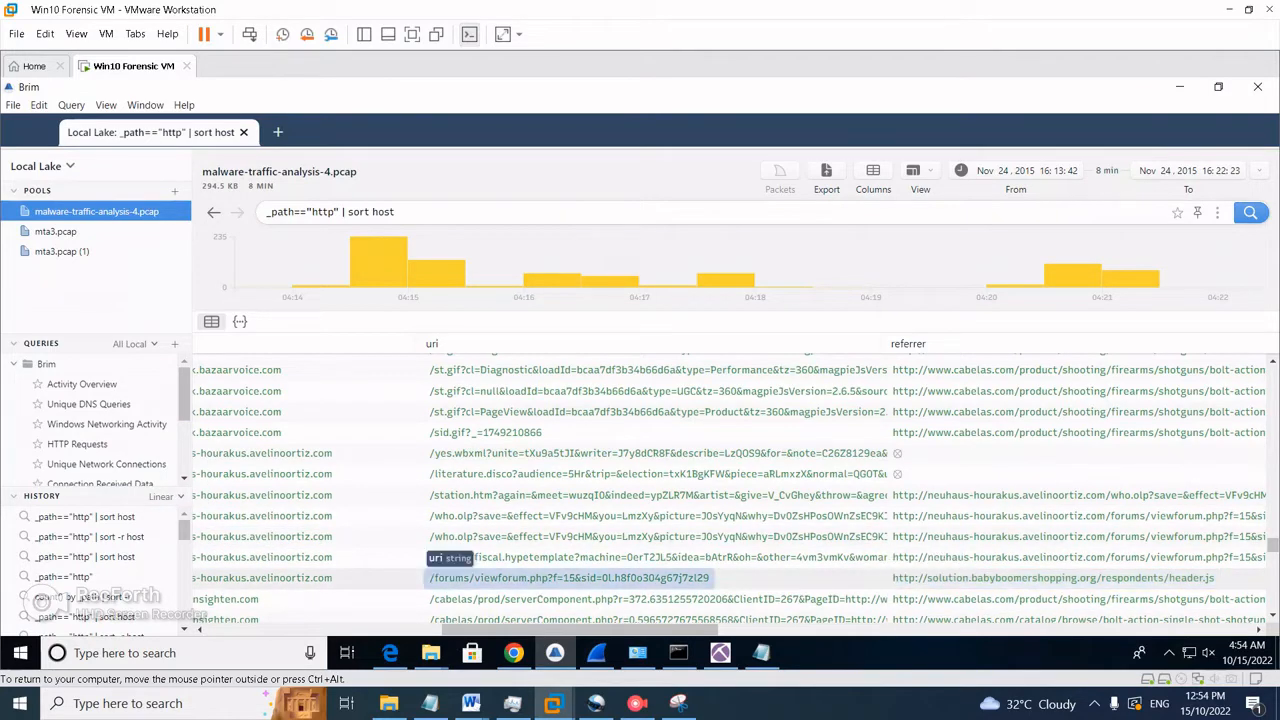
left_click(513, 653)
scroll(640, 380, "down", 1)
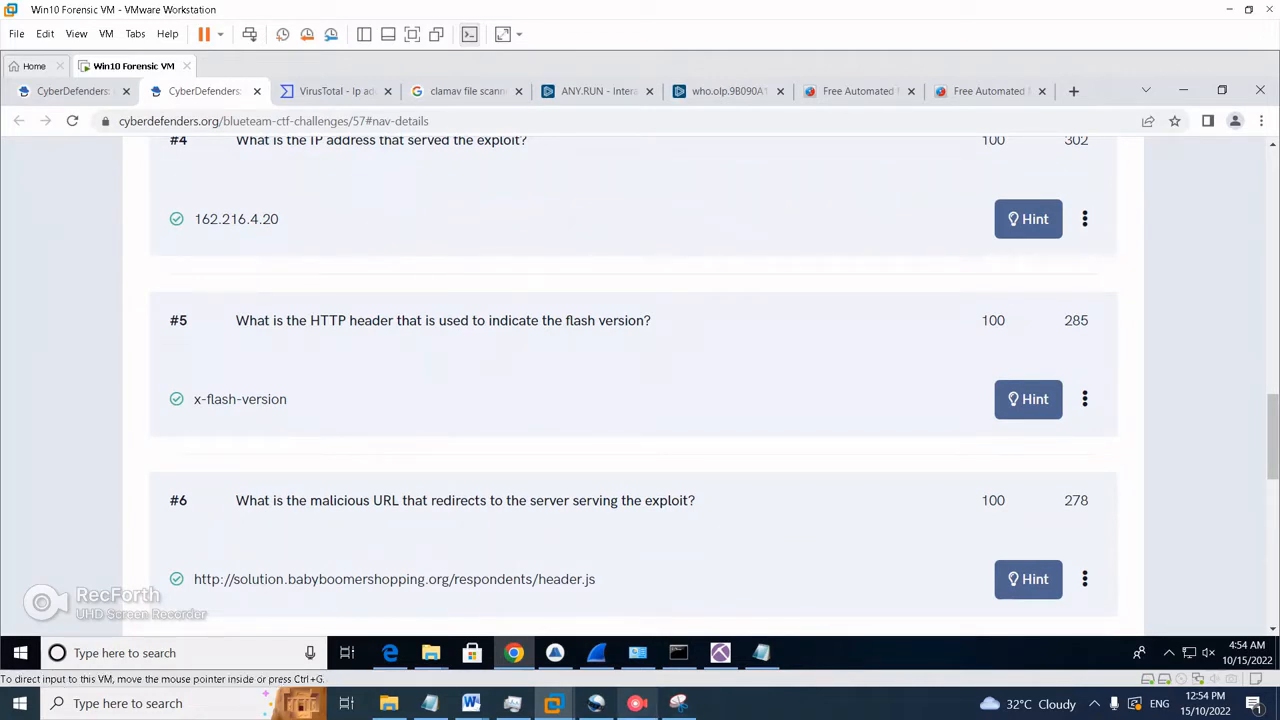
left_click(637, 703)
left_click(844, 117)
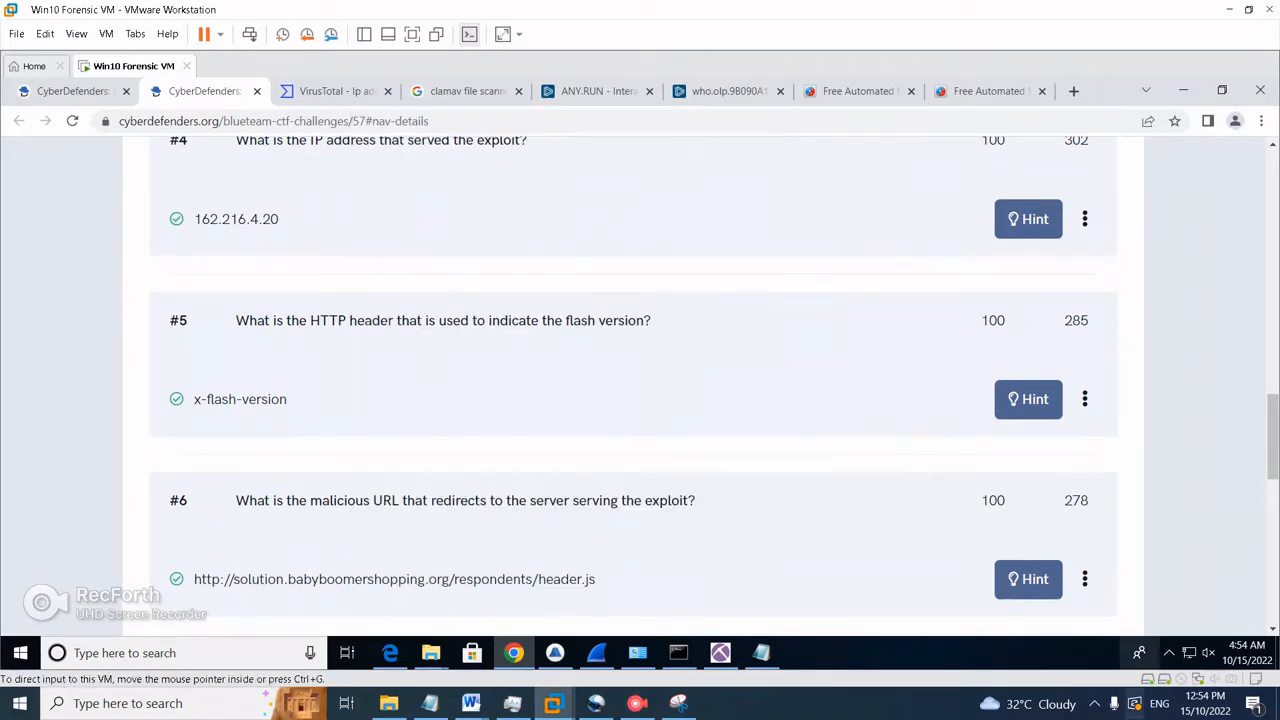
left_click(1094, 703)
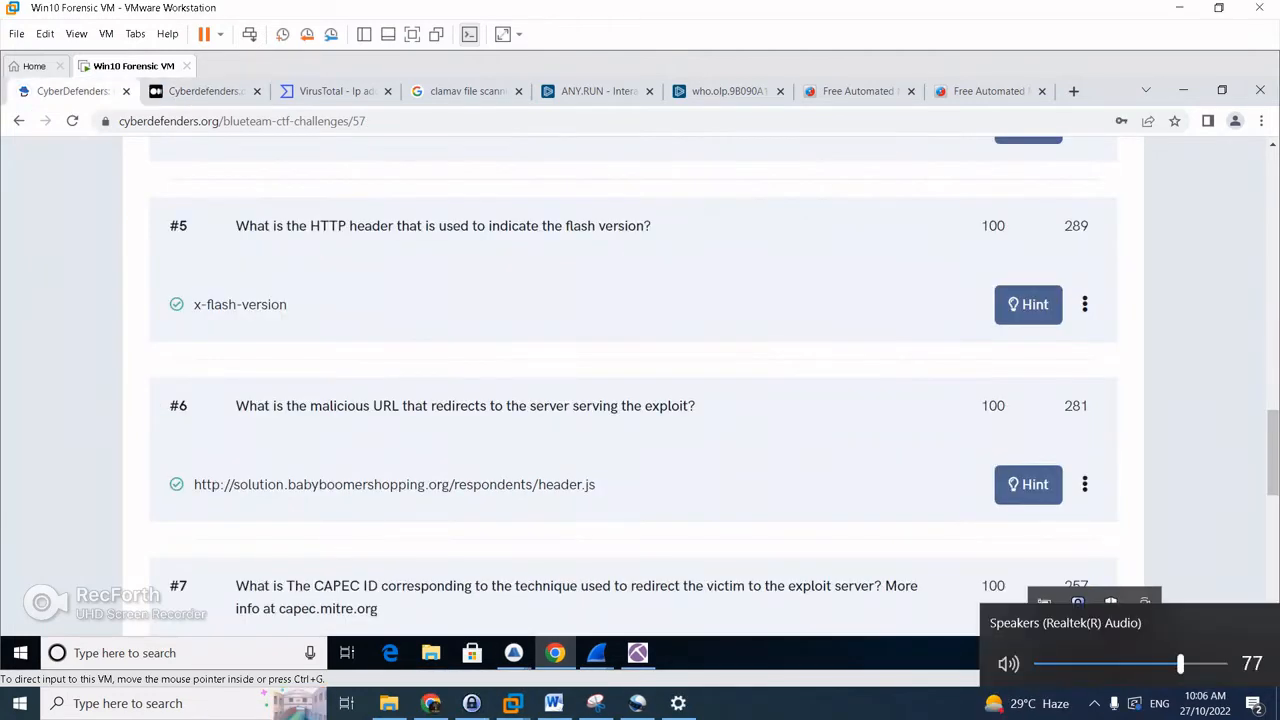
left_click_drag(1180, 664, 1226, 664)
Read questions 6 to 8 on the challenge page and highlight the malicious redirect URL given as the answer to question 6.
scroll(640, 400, "down", 3)
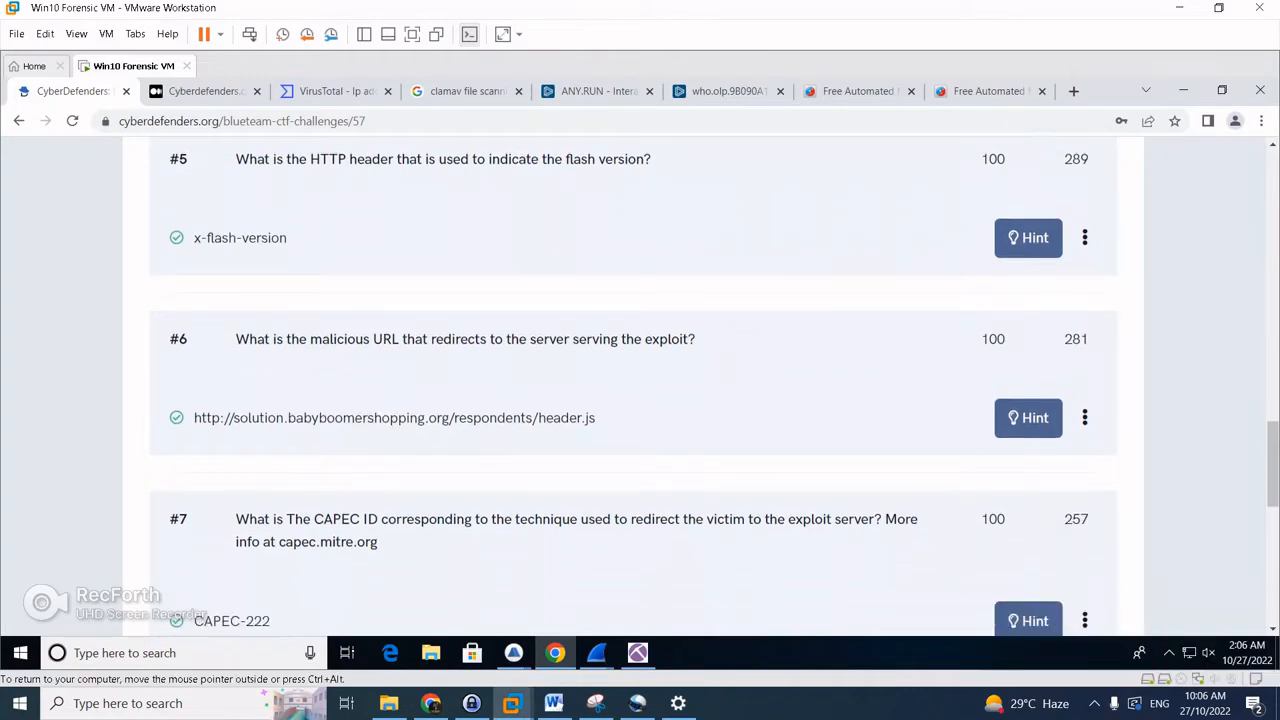
scroll(634, 387, "up", 1)
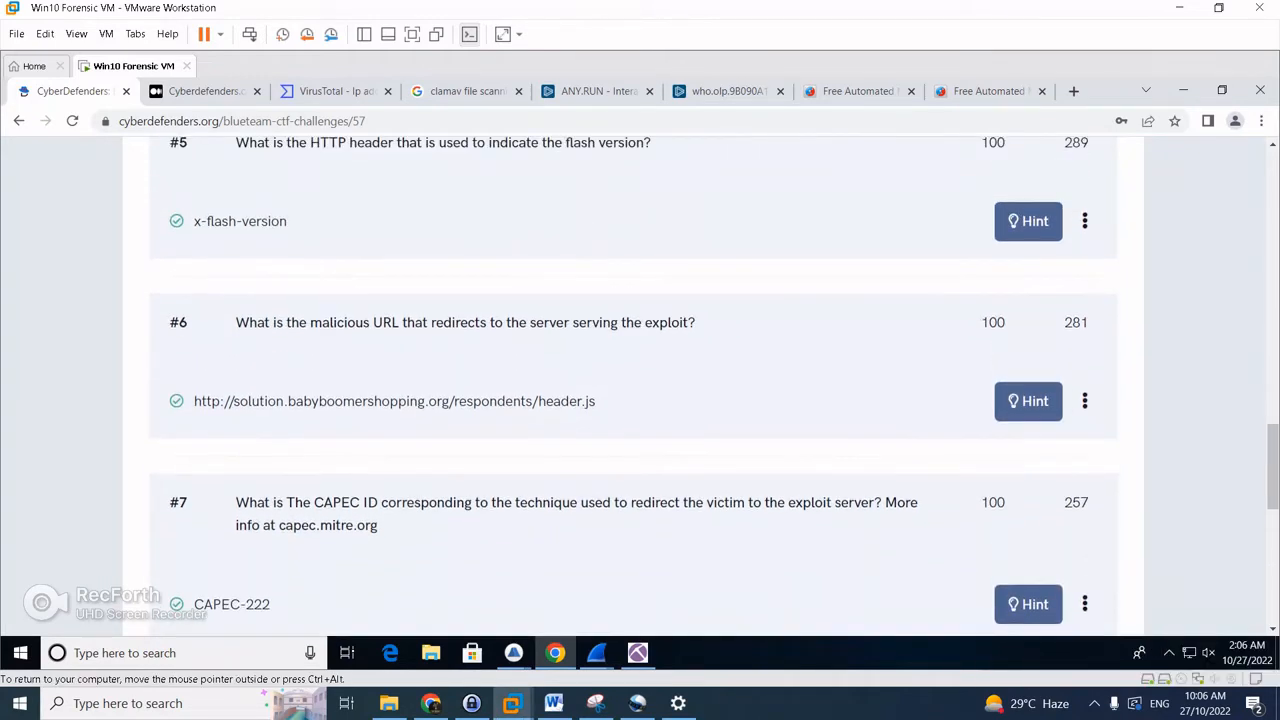
scroll(634, 387, "down", 2)
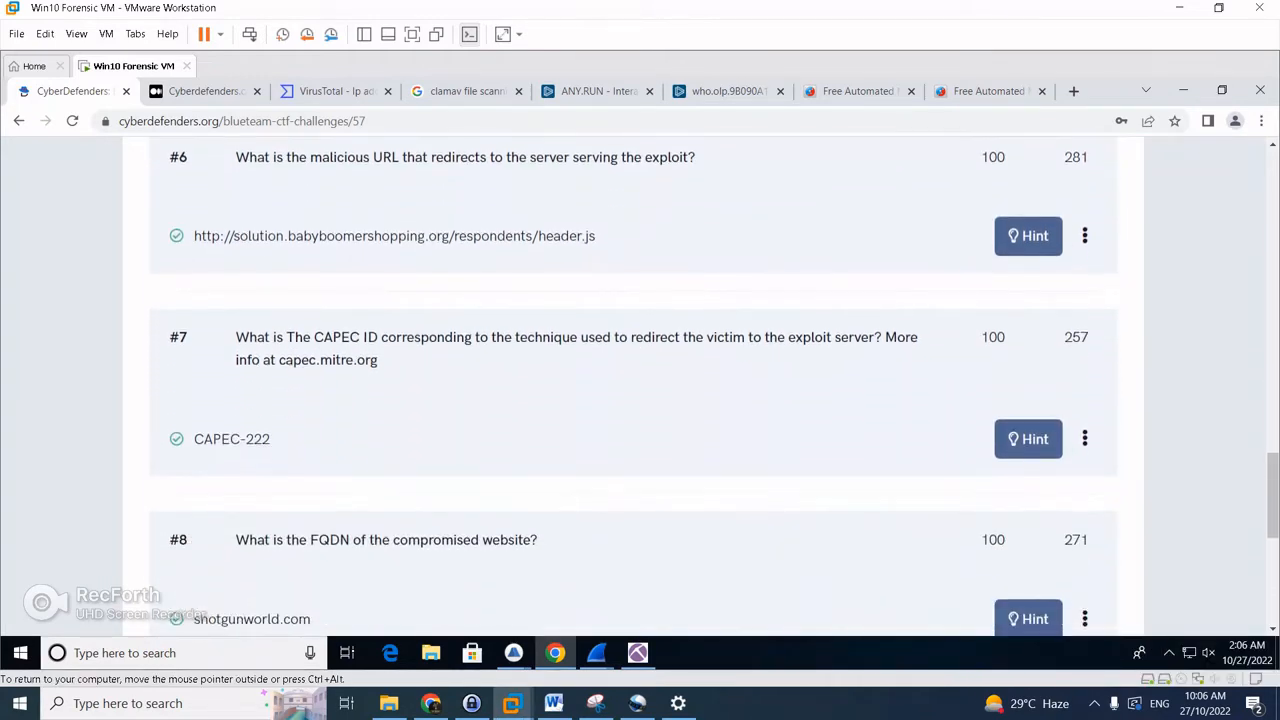
scroll(634, 387, "up", 2)
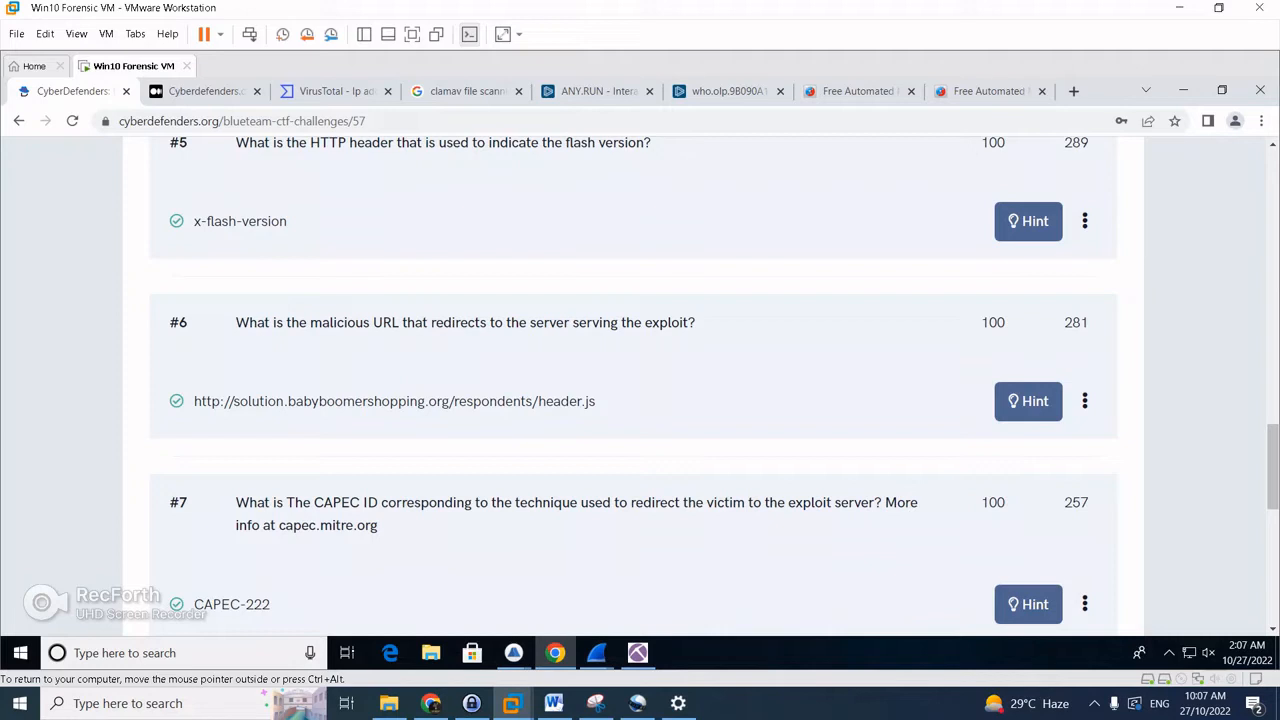
left_click_drag(597, 402, 190, 402)
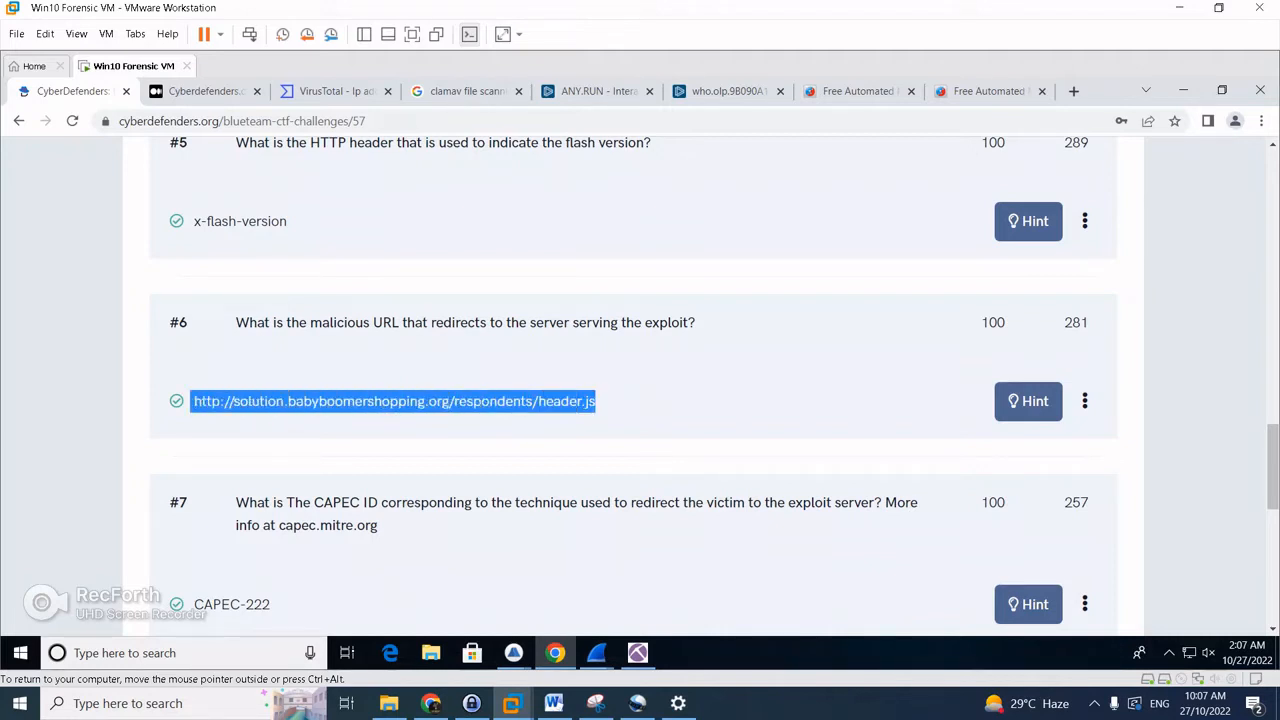
left_click(420, 440)
Switch to NetworkMiner and filter the extracted files by the keyword header.js.
left_click(638, 653)
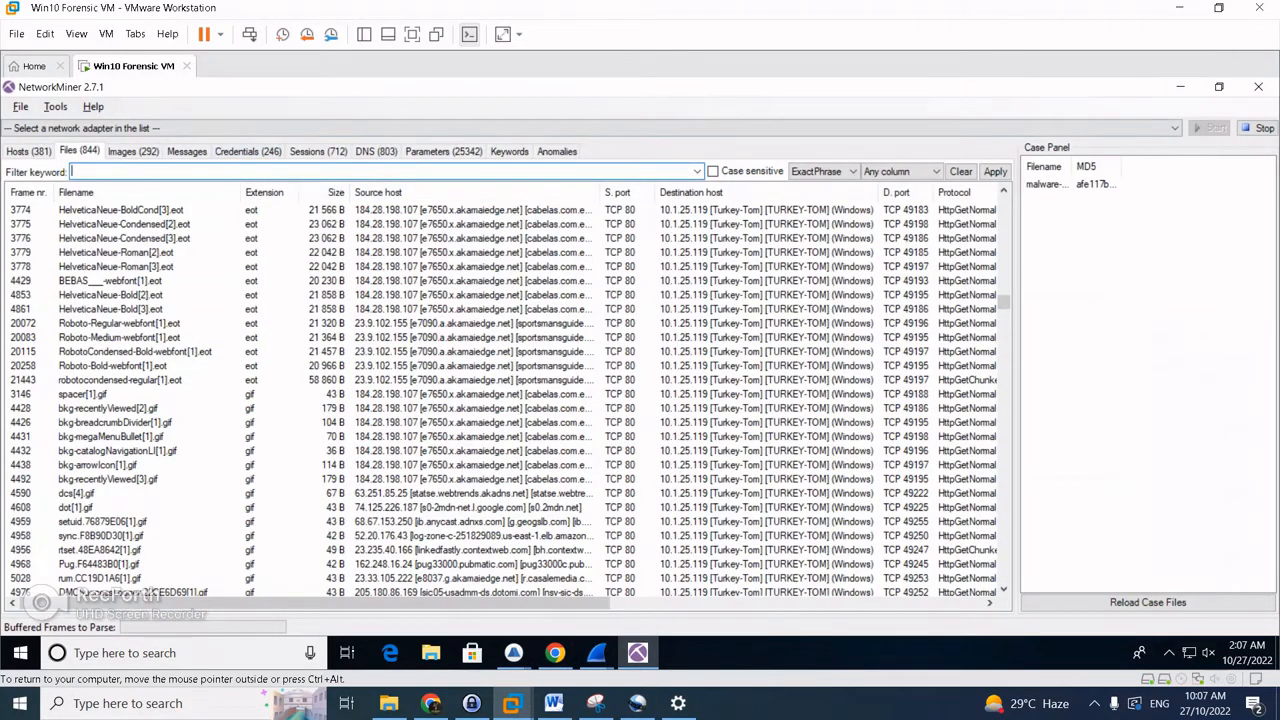
type("hea")
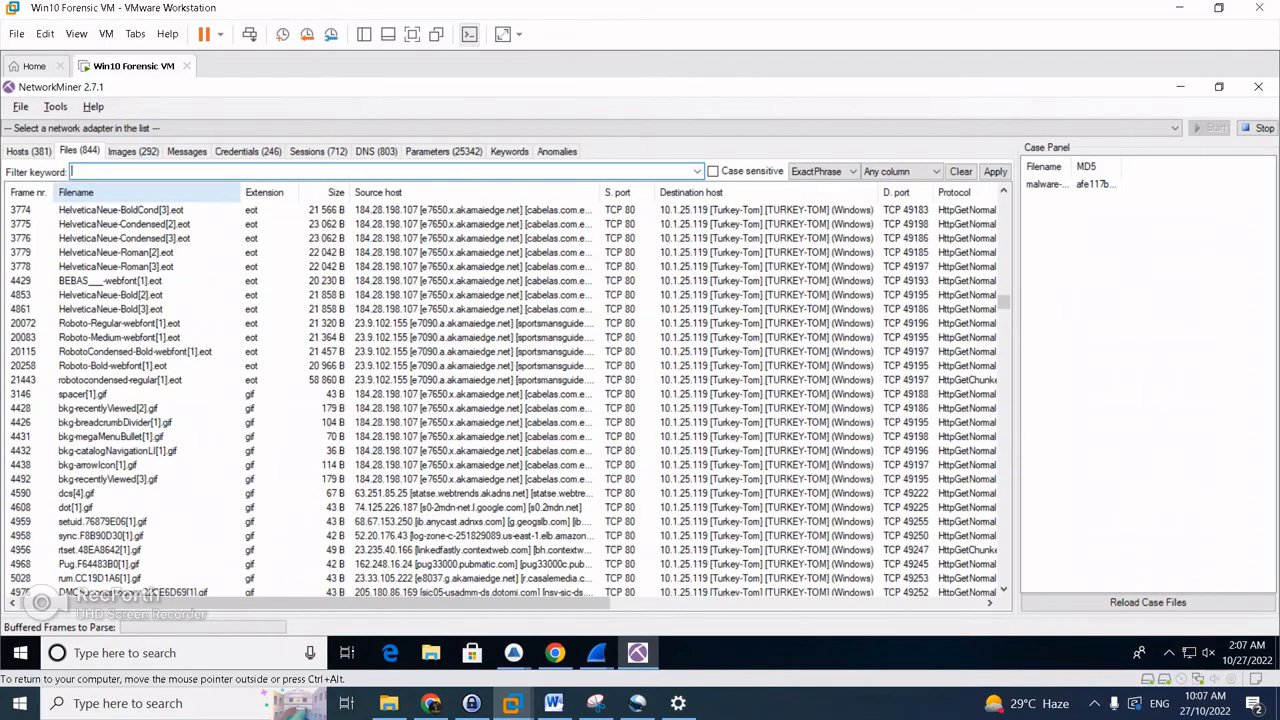
type("der.js")
key("Return")
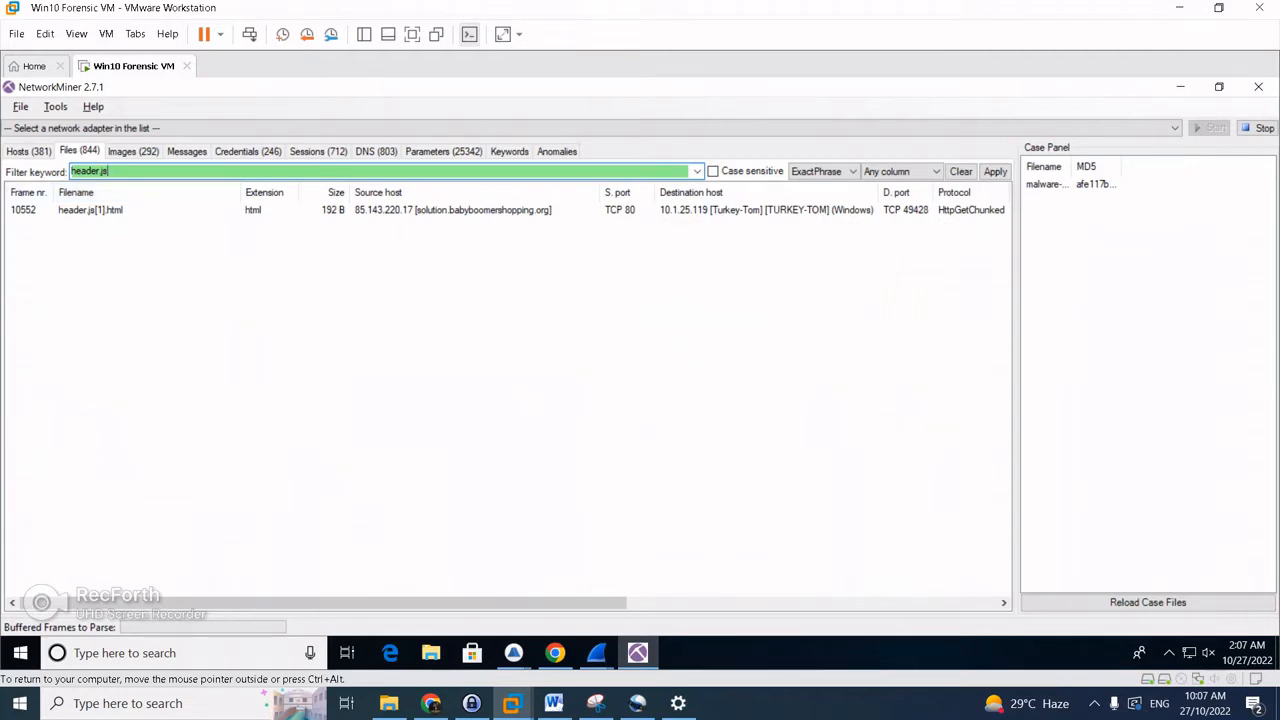
Switch to Wireshark and select the whole existing display filter expression for replacement.
mouse_move(513, 653)
mouse_move(596, 653)
left_click(596, 653)
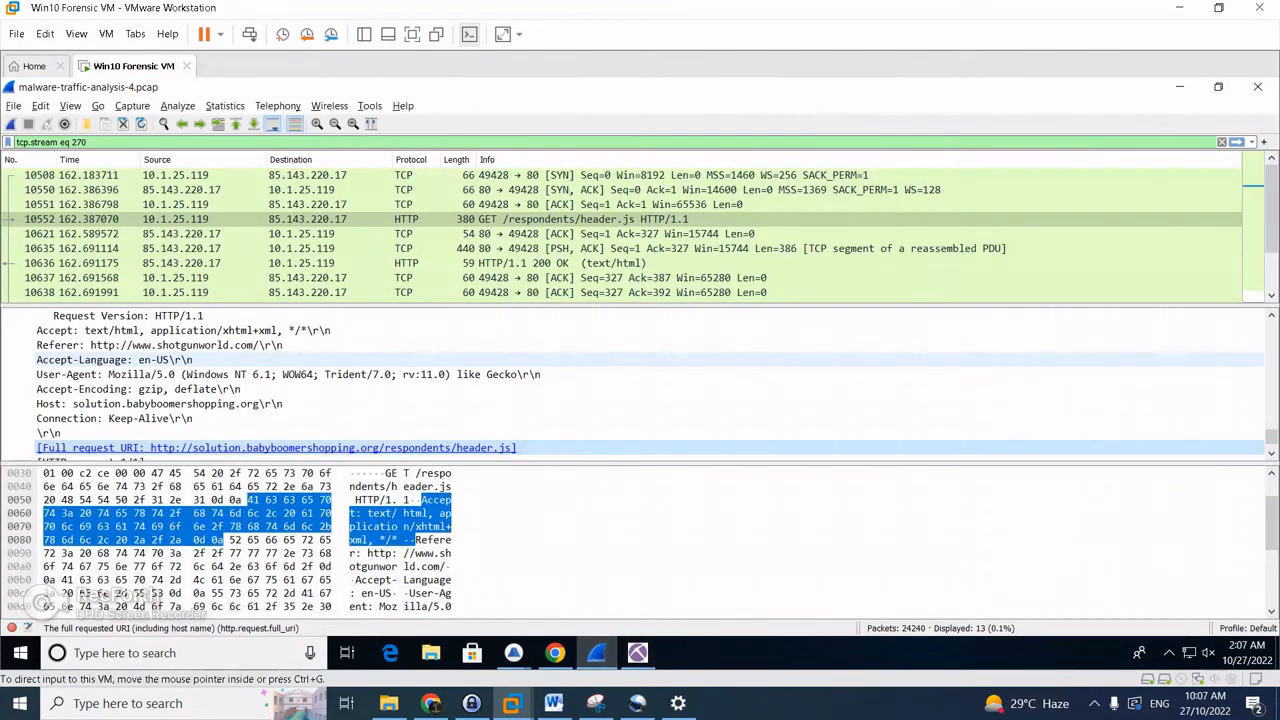
left_click(77, 142)
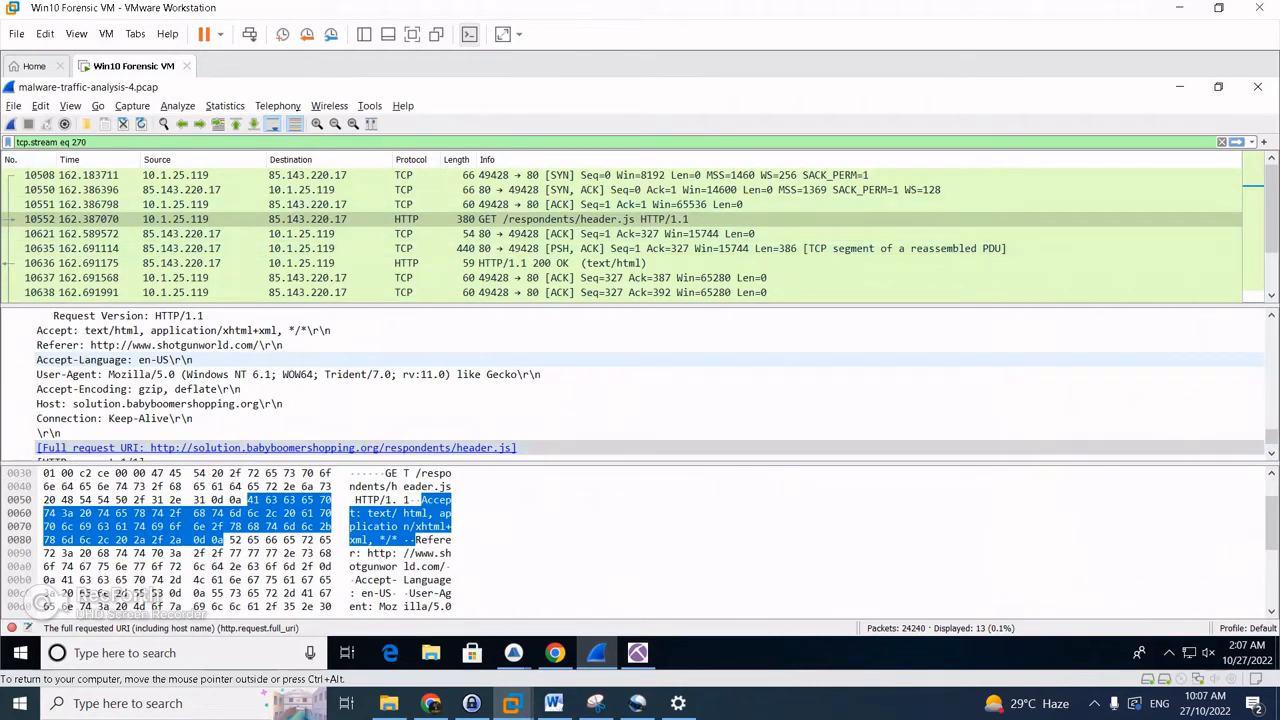
key("ctrl+a")
type("iframe")
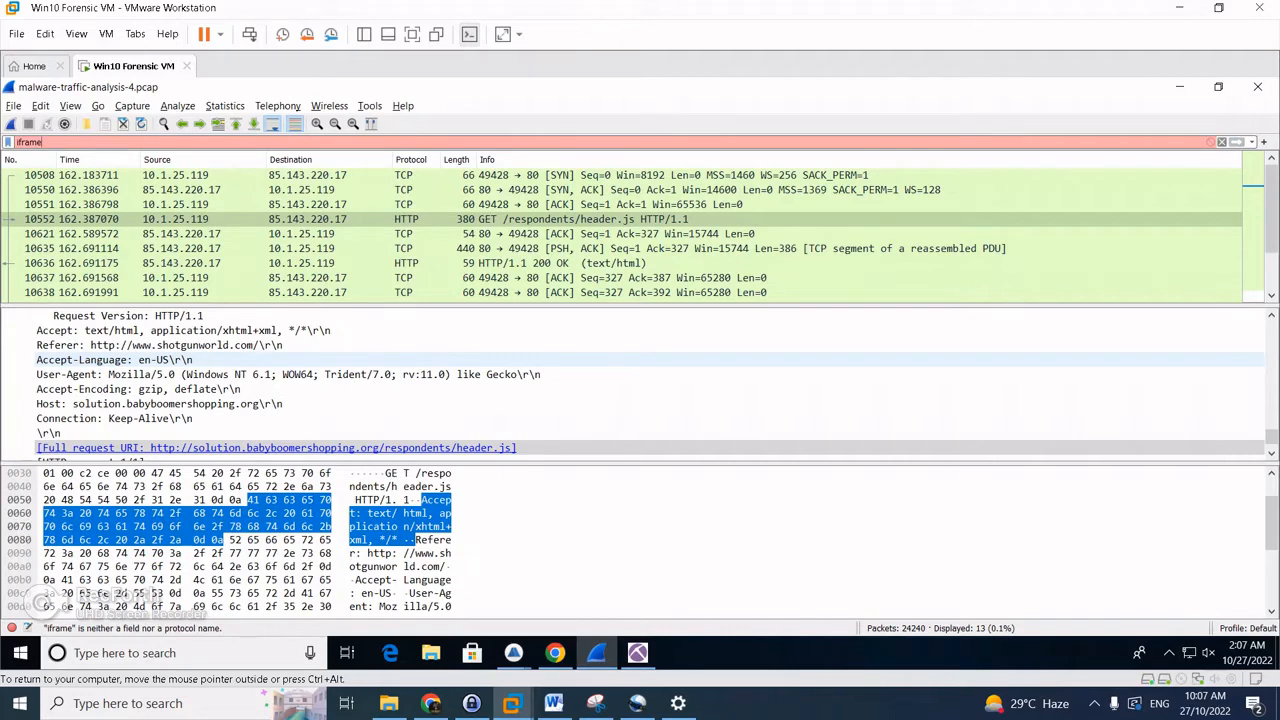
key("BackSpace")
key("BackSpace")
key("BackSpace")
key("BackSpace")
key("BackSpace")
key("BackSpace")
Apply the display filter frame.number==10552 to the capture.
type("fram")
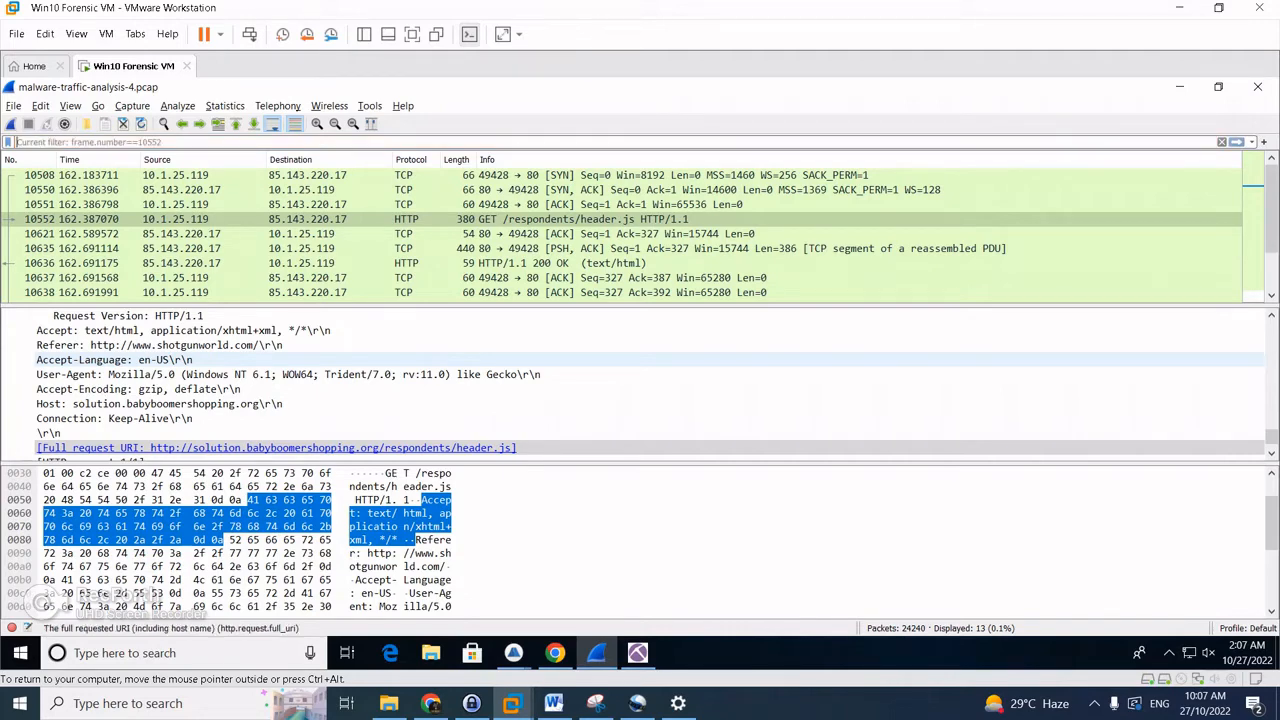
type("e.")
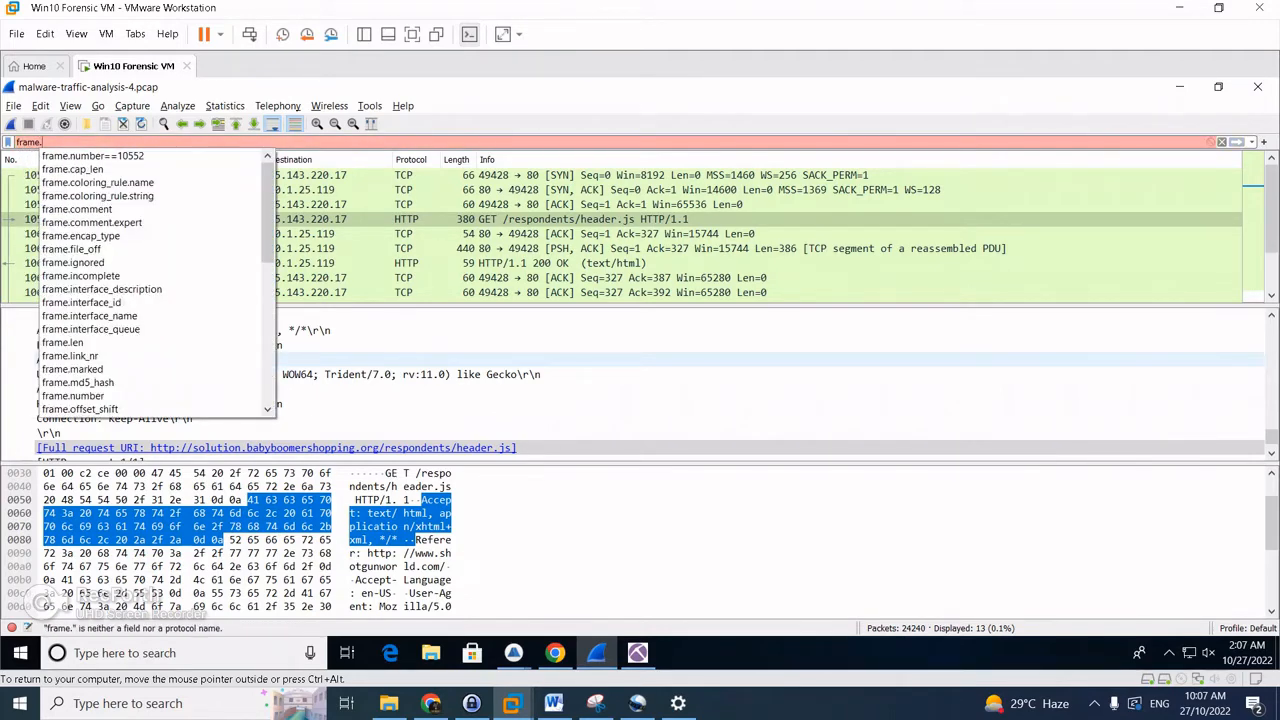
key("Down")
key("Return")
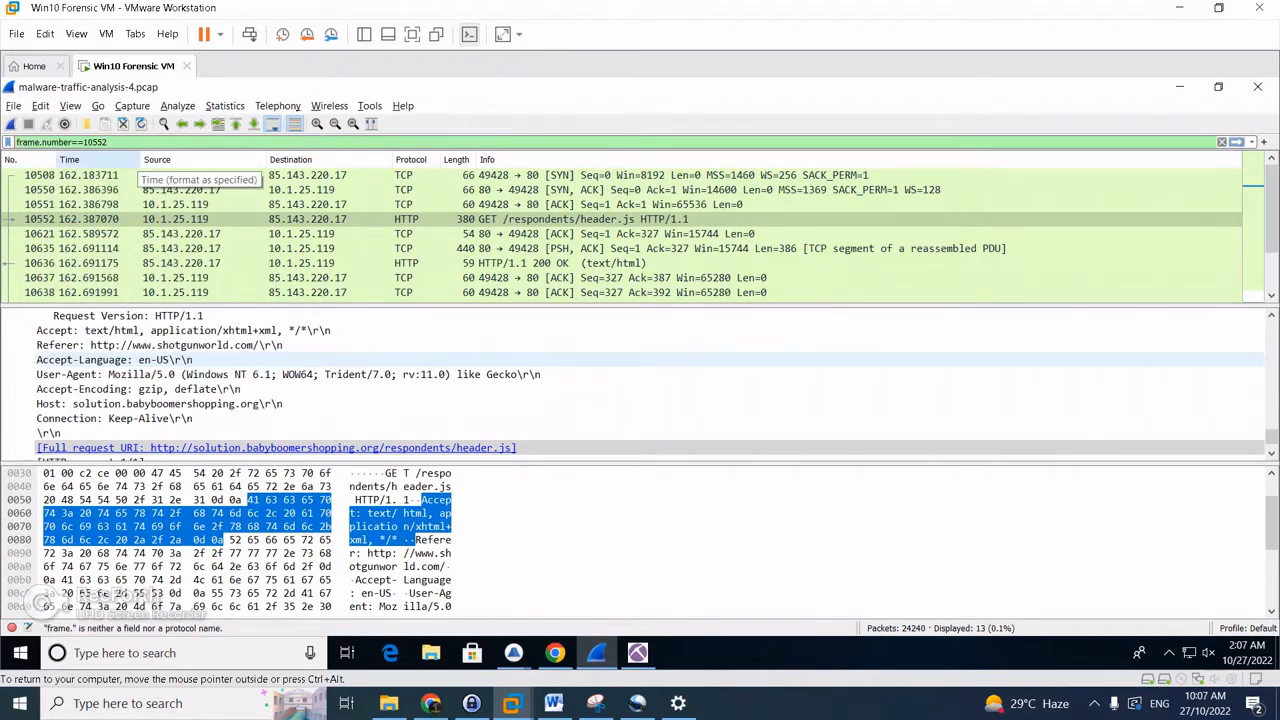
key("Return")
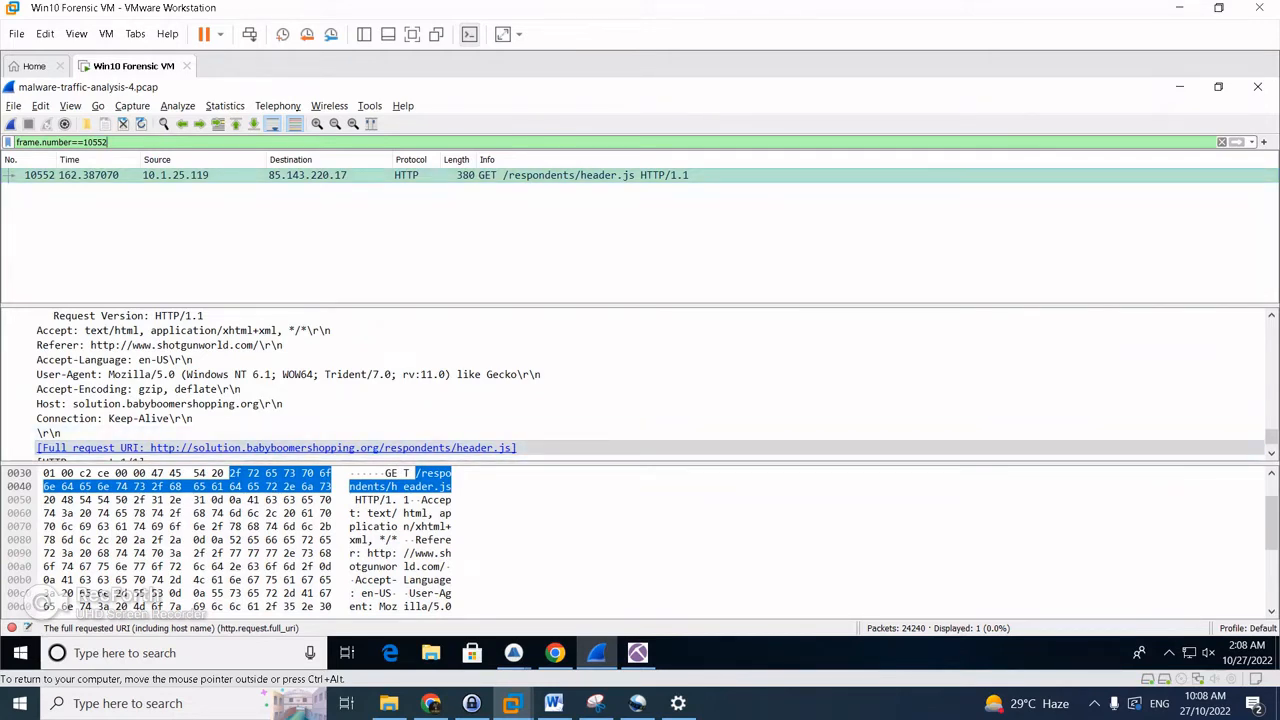
Follow the HTTP stream of the GET /respondents/header.js packet and highlight the iframe code in the server response.
right_click(118, 182)
mouse_move(200, 380)
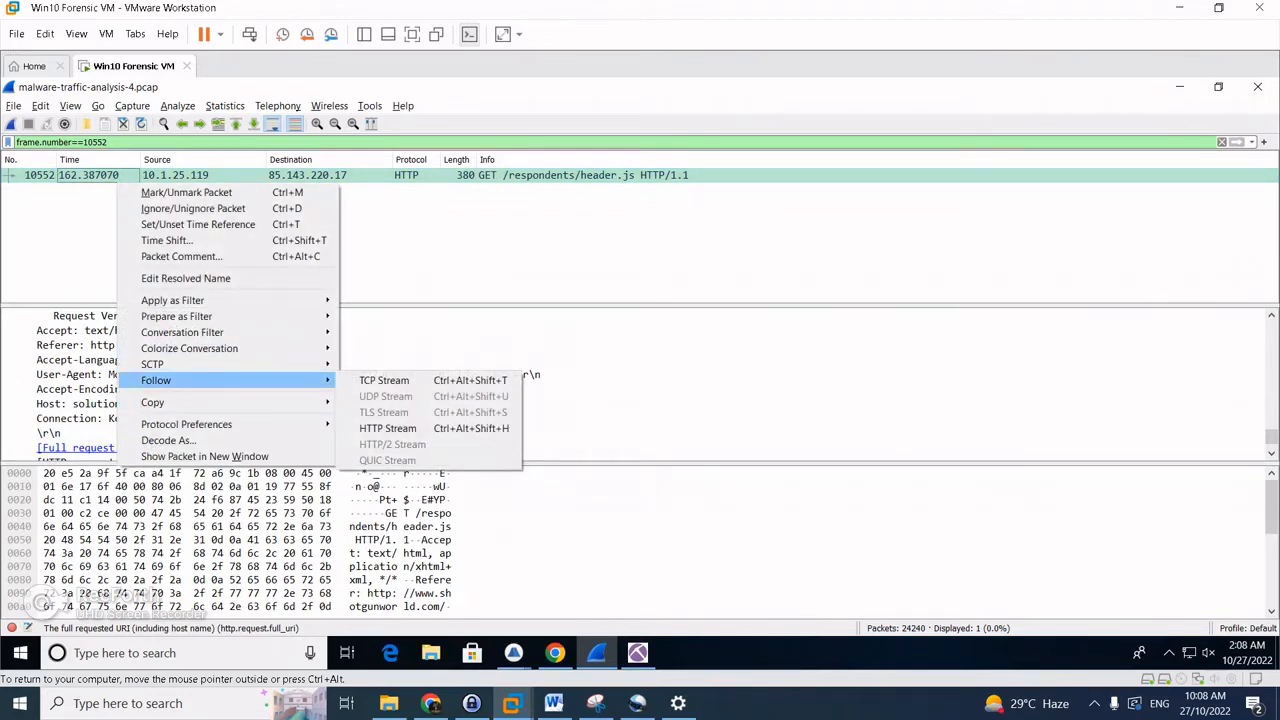
left_click(400, 428)
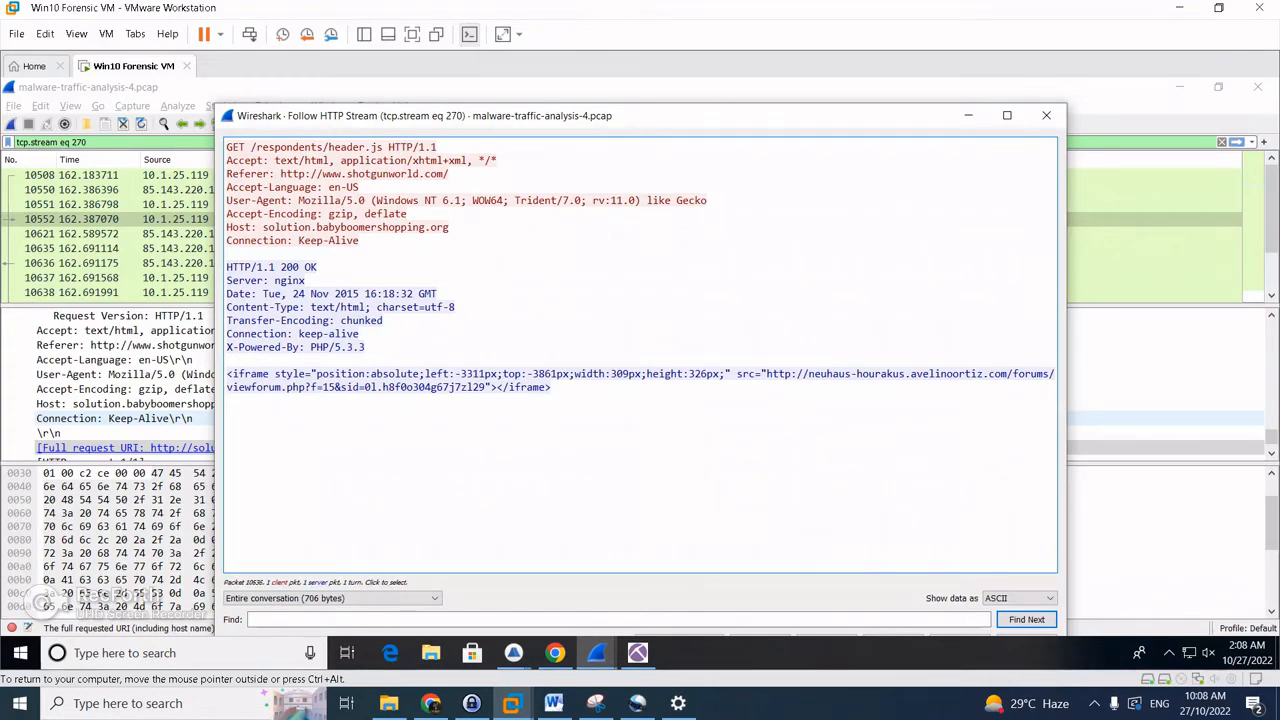
left_click_drag(227, 374, 498, 388)
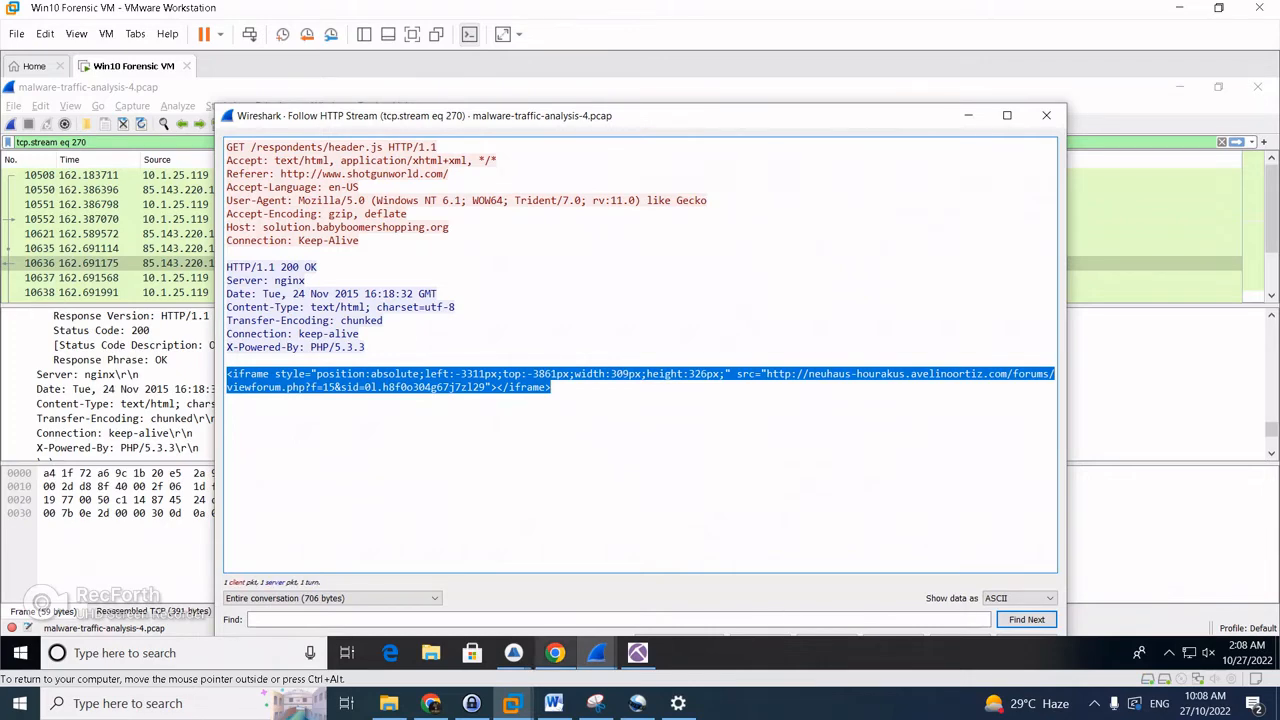
Switch to Chrome, search Google for "capec iframe" and open the CAPEC-222: iFrame Overlay definition.
left_click(555, 653)
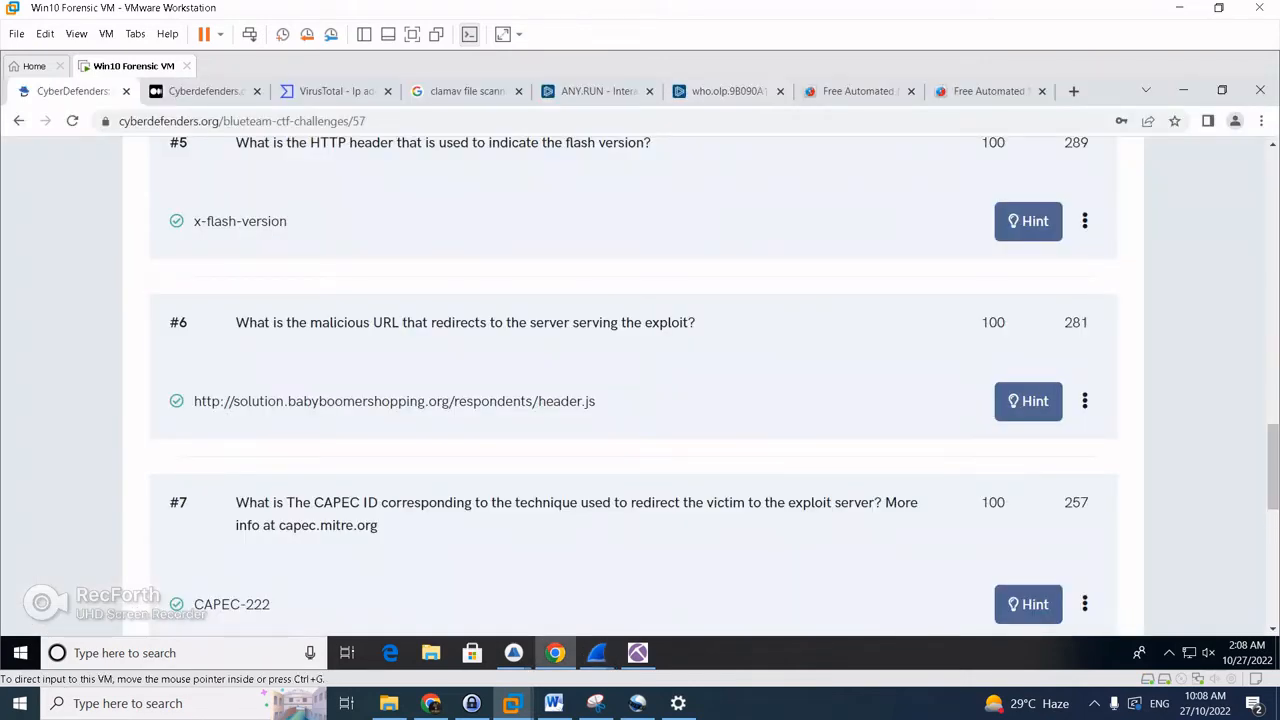
left_click(465, 91)
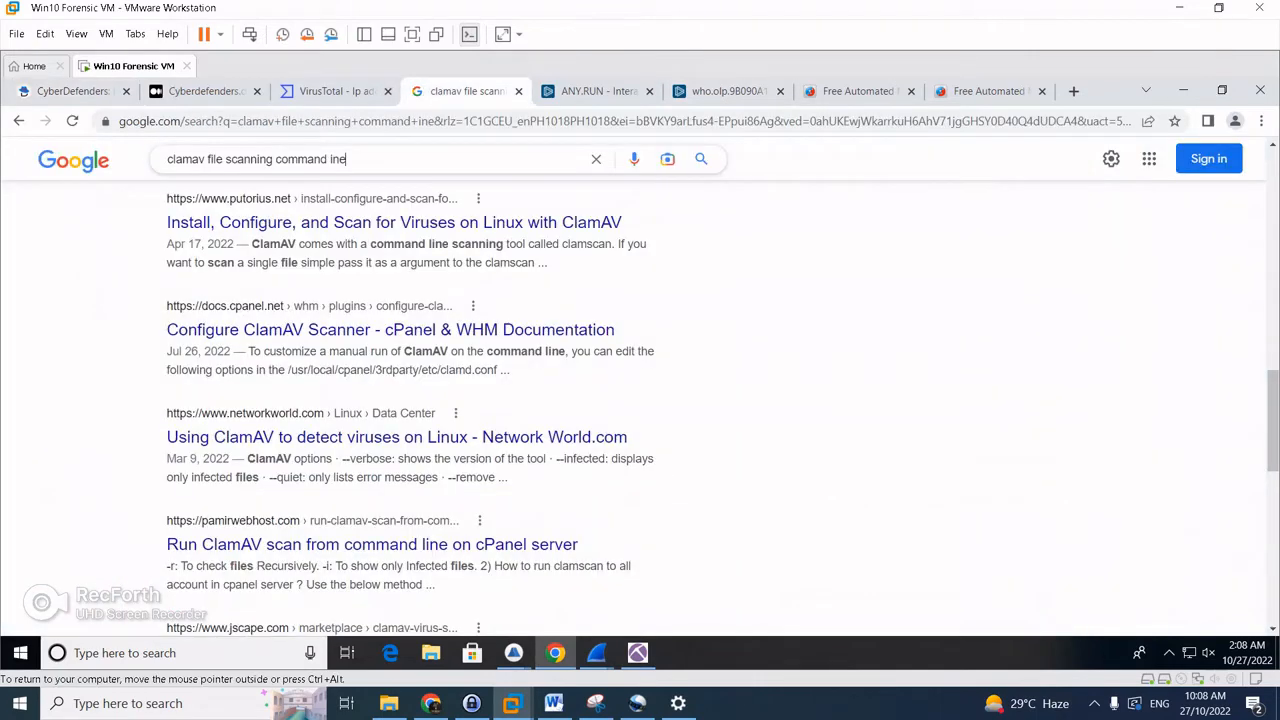
key("ctrl+a")
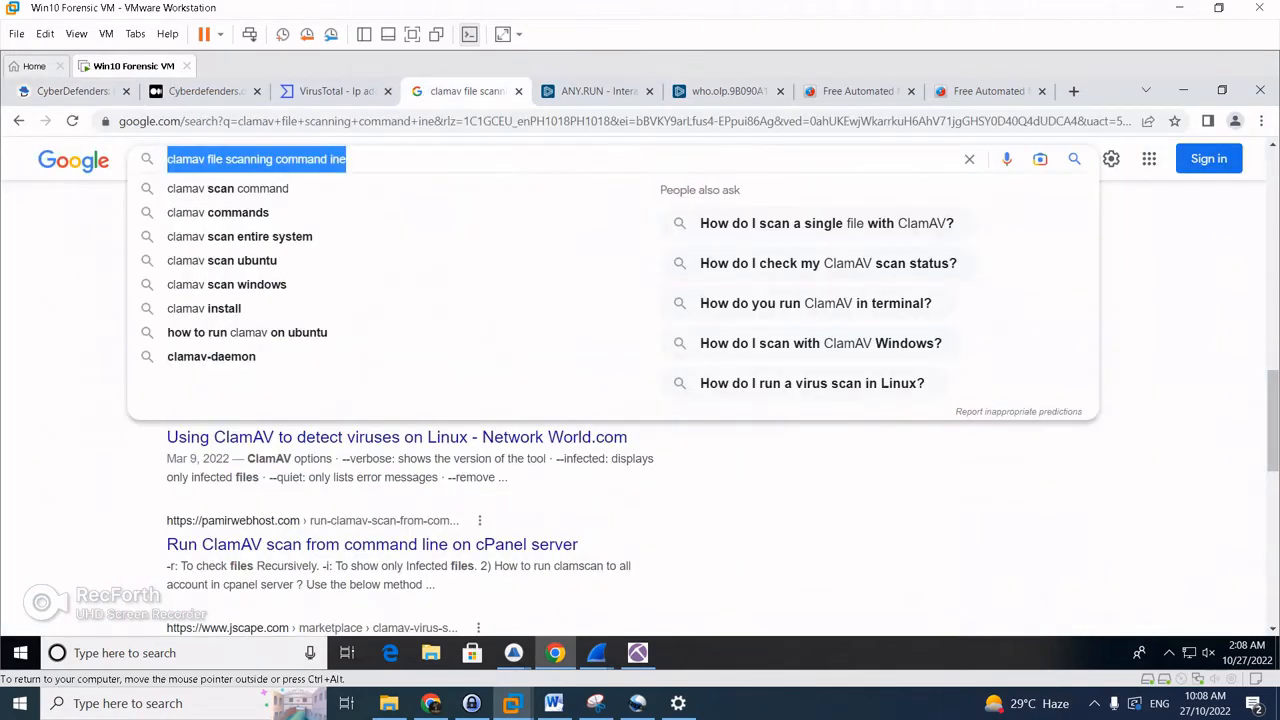
type("capec")
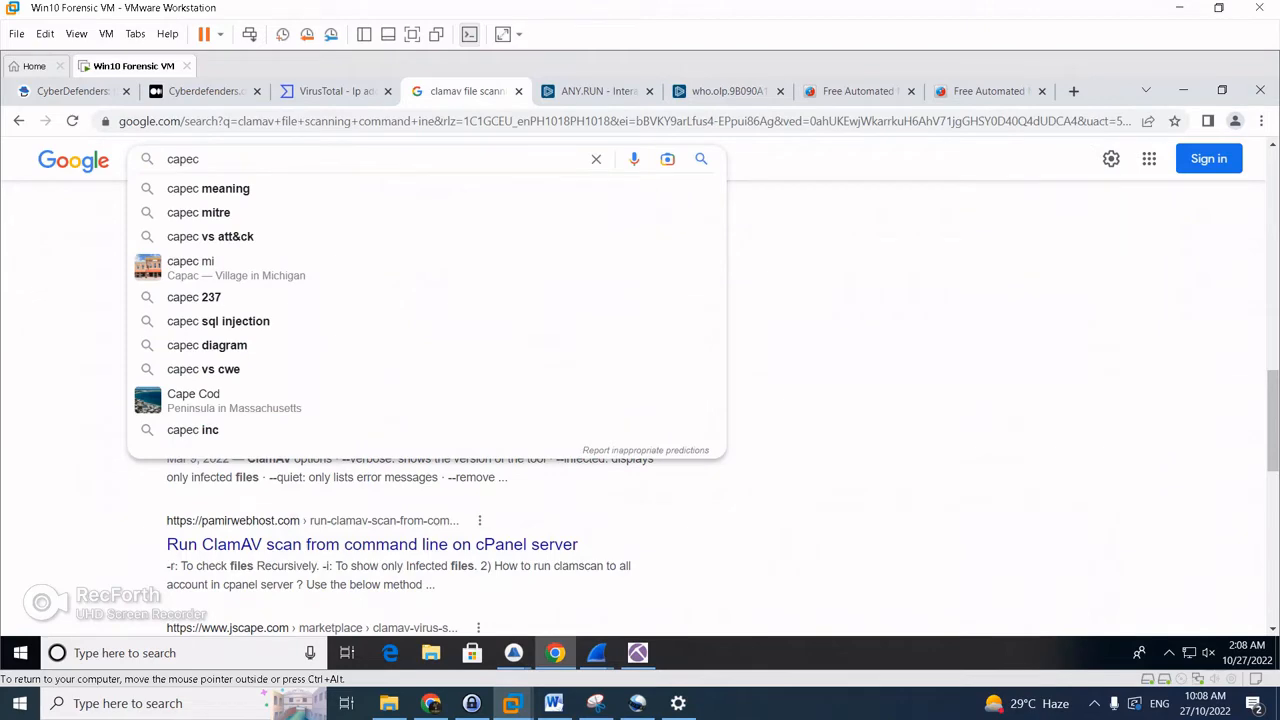
type(" iframe")
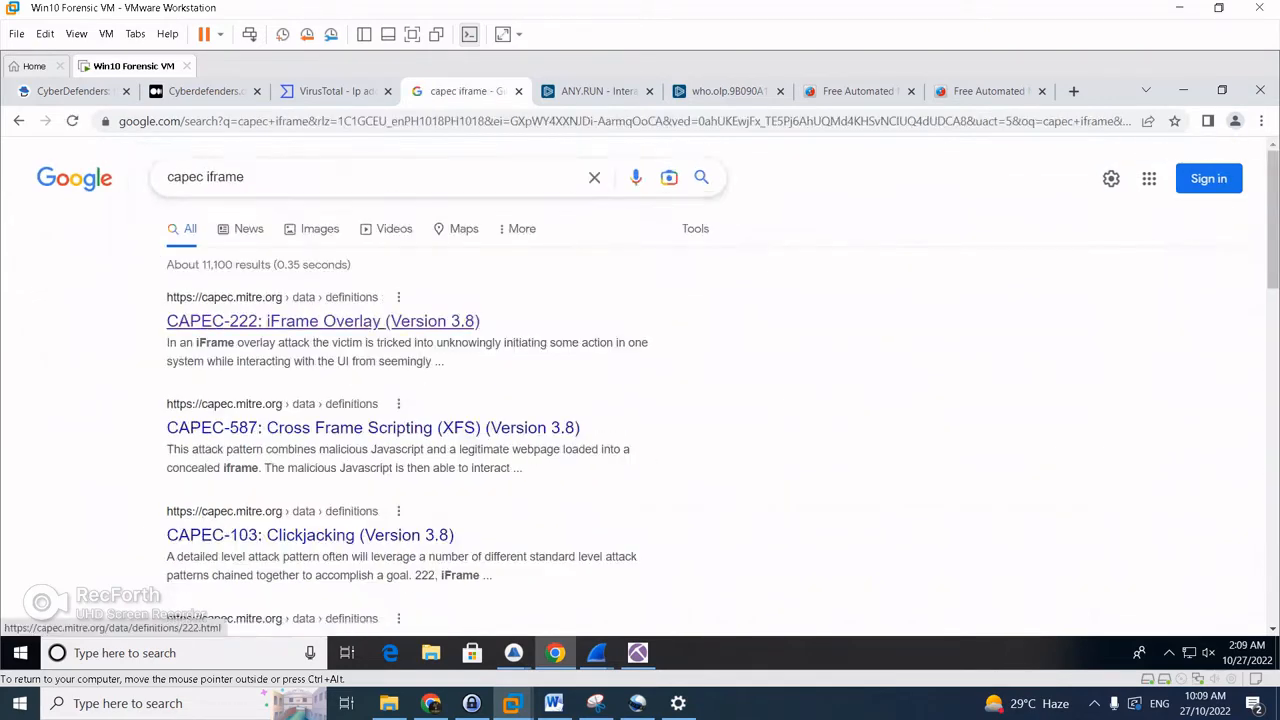
left_click(320, 320)
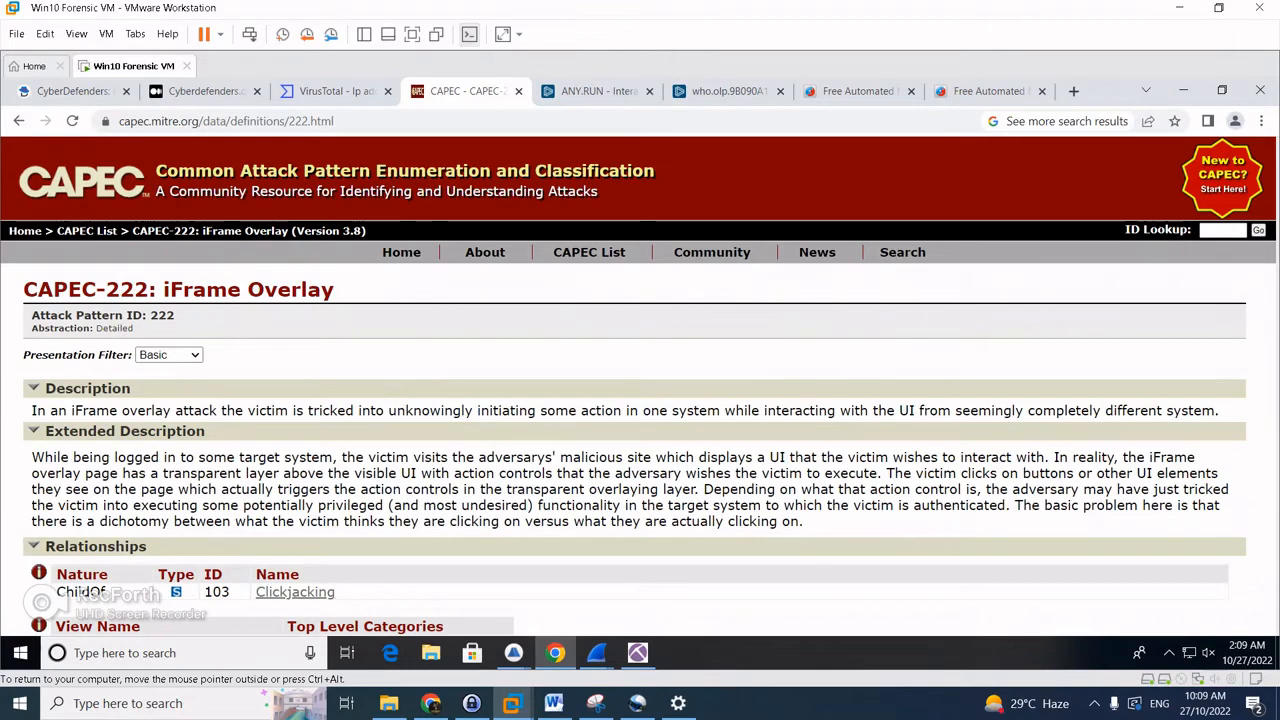
Recheck the iframe code in Wireshark's HTTP stream, then return to the challenge page and review question 7 on the CAPEC ID.
left_click(555, 653)
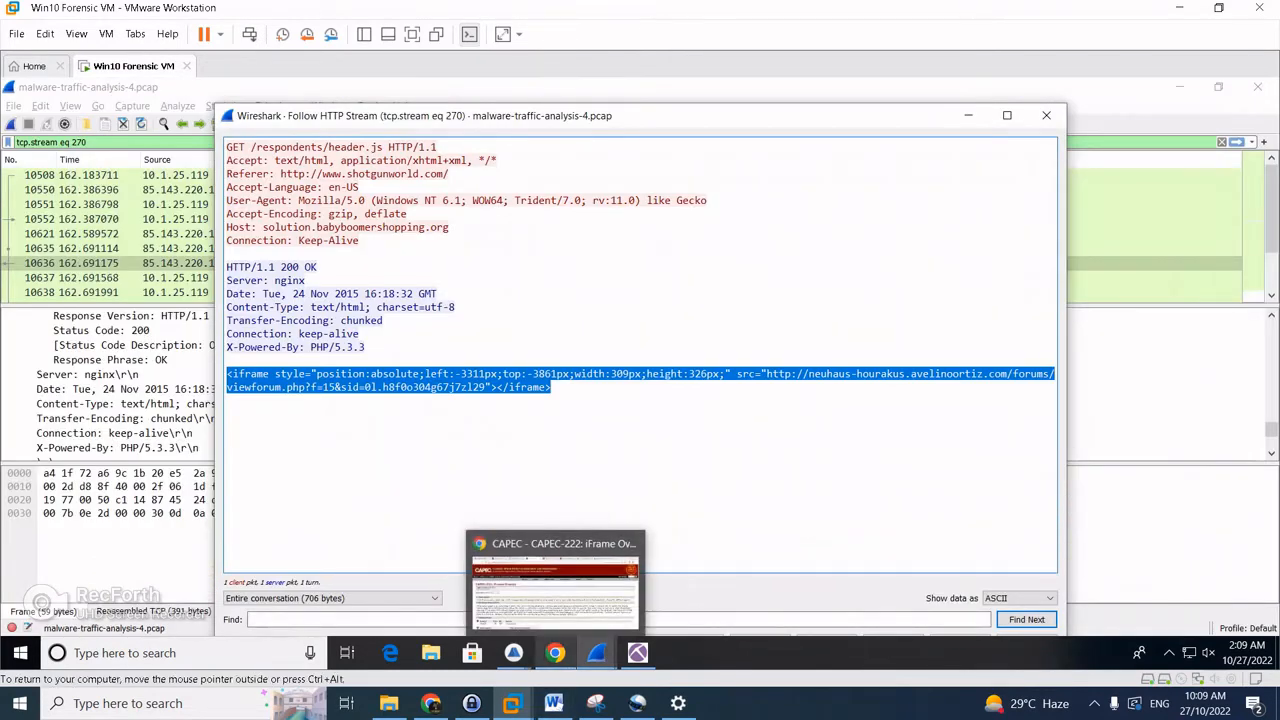
left_click(555, 653)
left_click(70, 91)
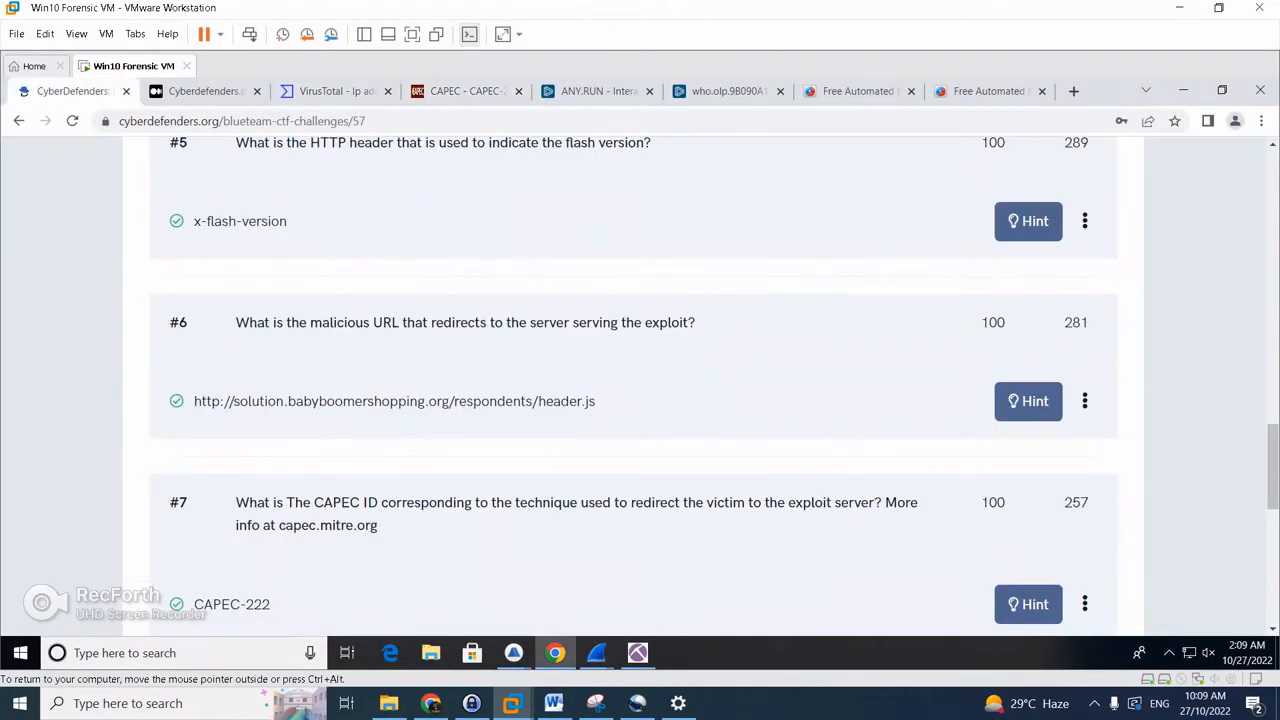
scroll(640, 383, "down", 1)
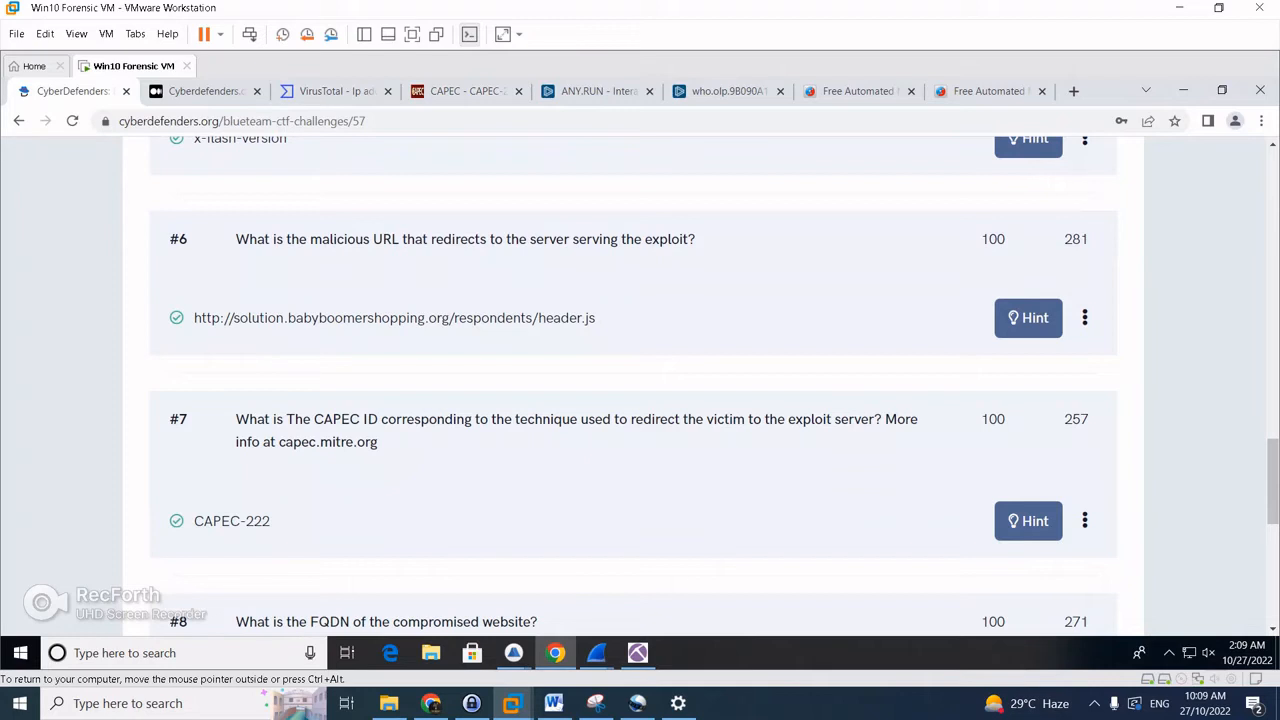
scroll(640, 380, "up", 1)
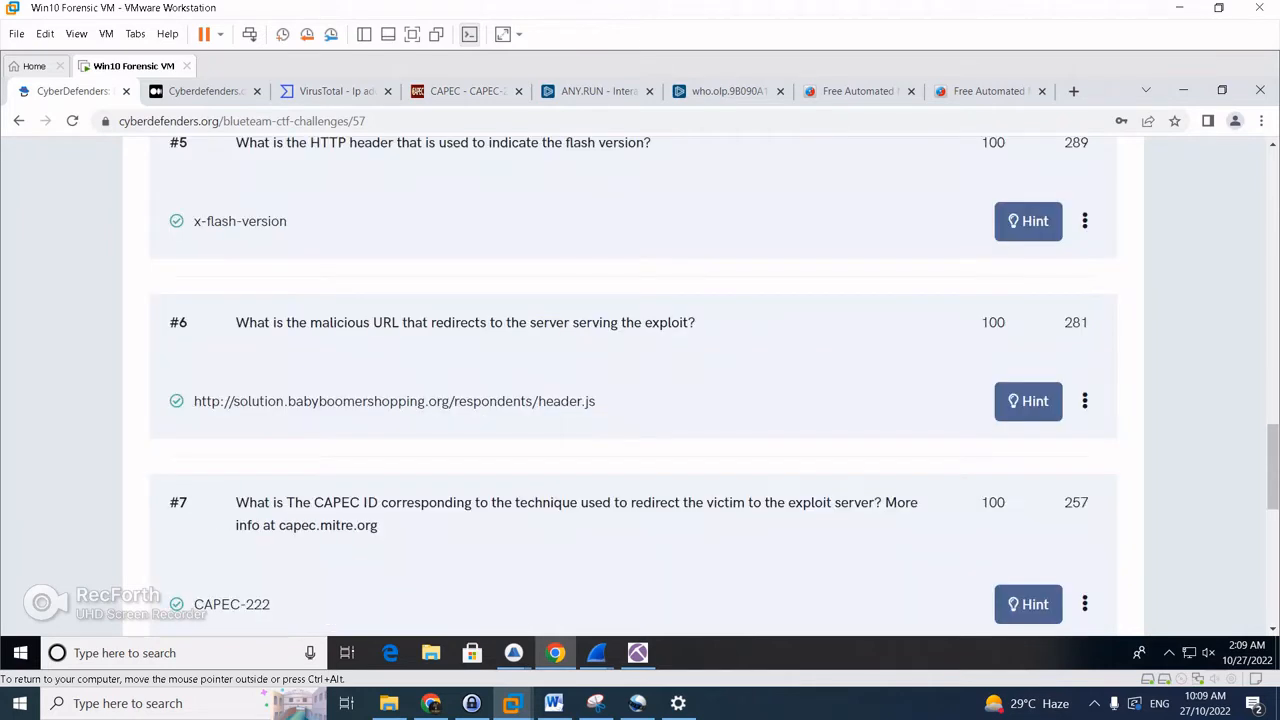
Read question 8 on the compromised website's FQDN and check it against the Referer header in the followed HTTP stream.
scroll(640, 380, "down", 2)
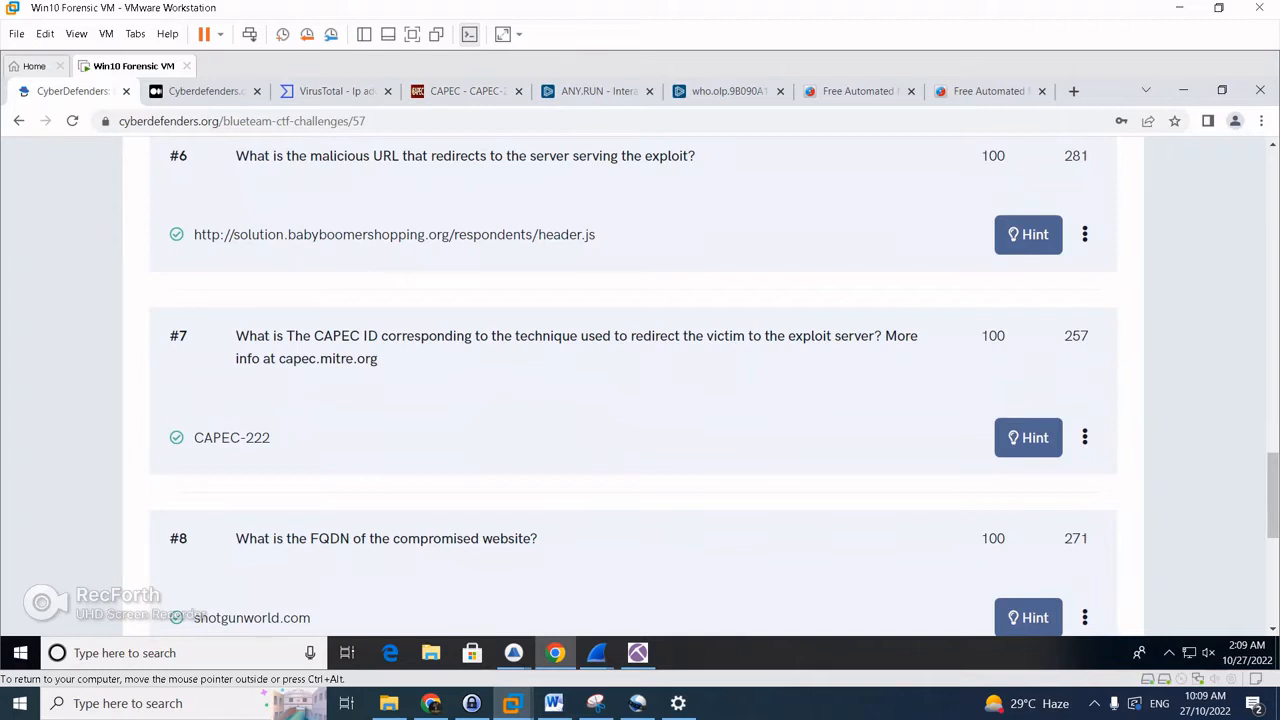
key("alt+Tab")
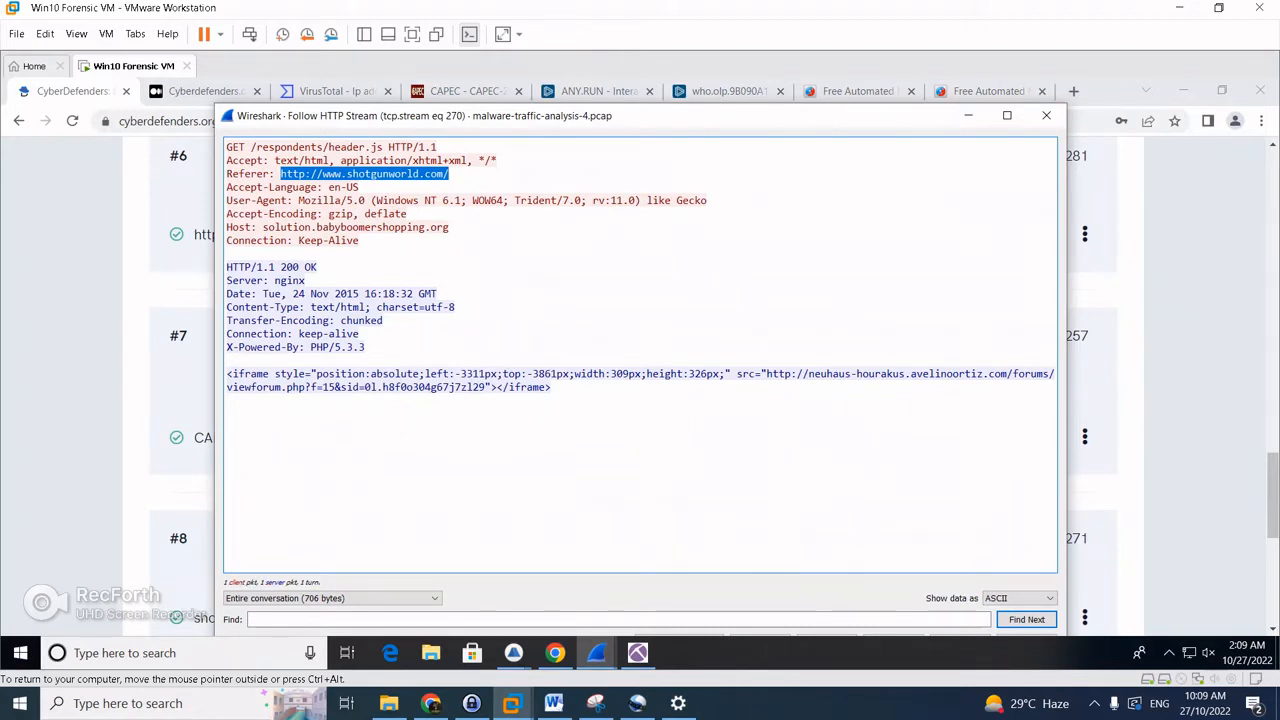
key("alt+Tab")
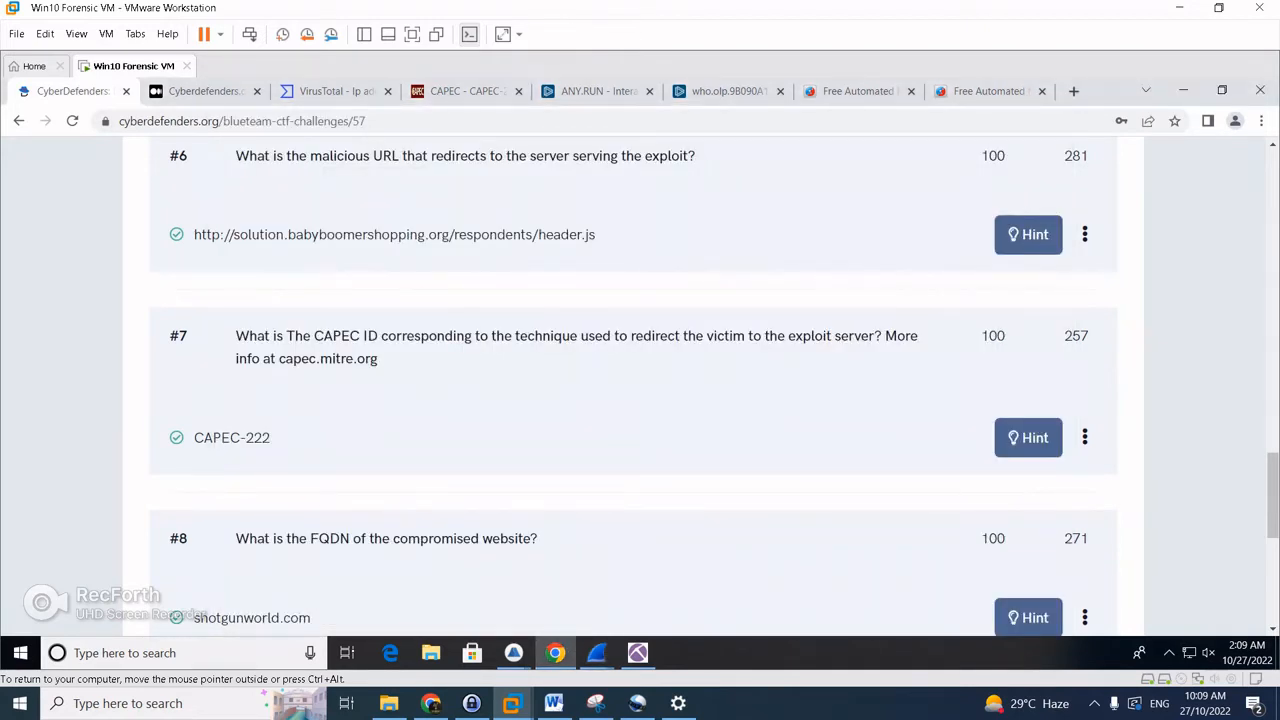
Read question 9 on the variable passed to document.write and highlight the question 8 answer shotgunworld.com.
scroll(640, 390, "down", 1)
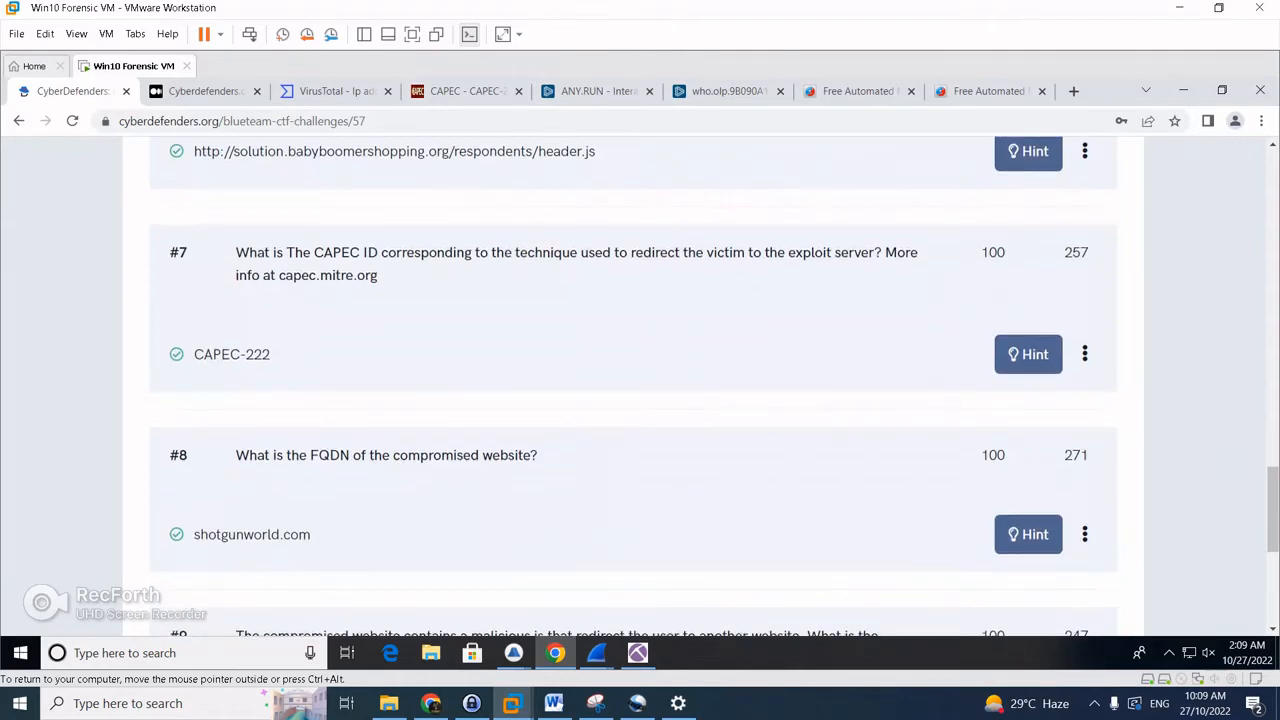
scroll(640, 390, "down", 1)
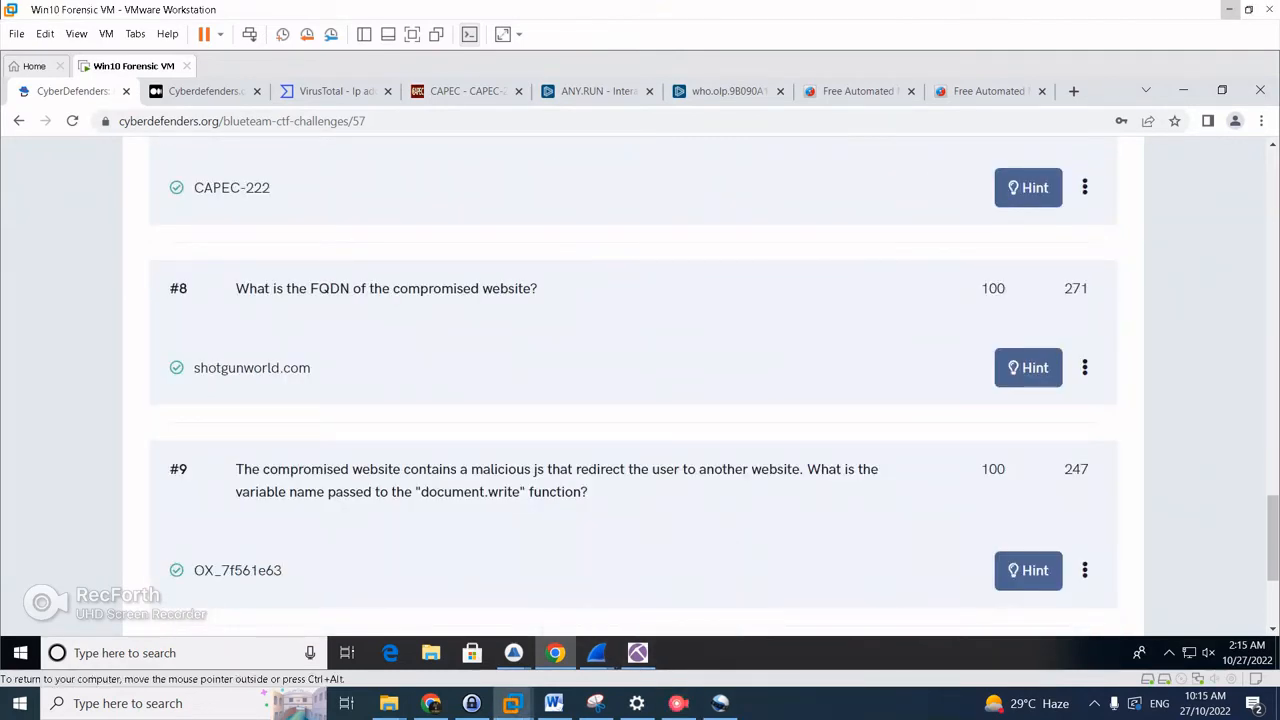
scroll(640, 390, "down", 2)
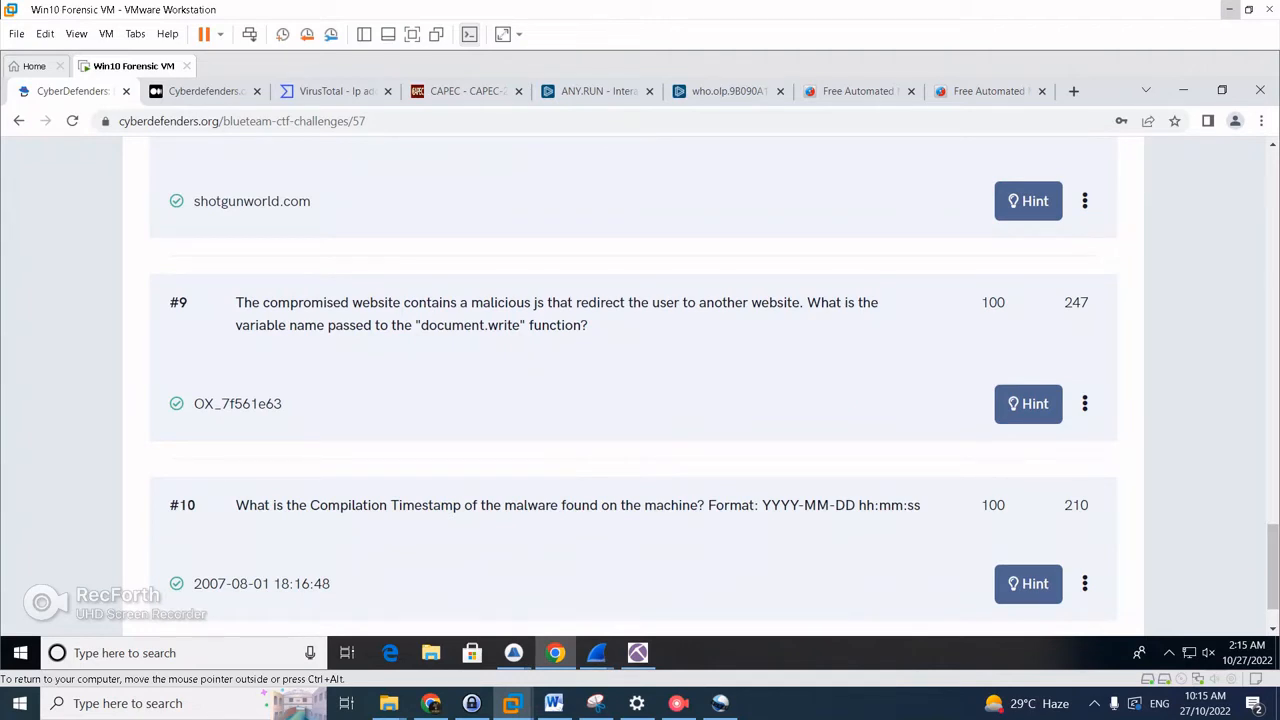
scroll(640, 390, "up", 1)
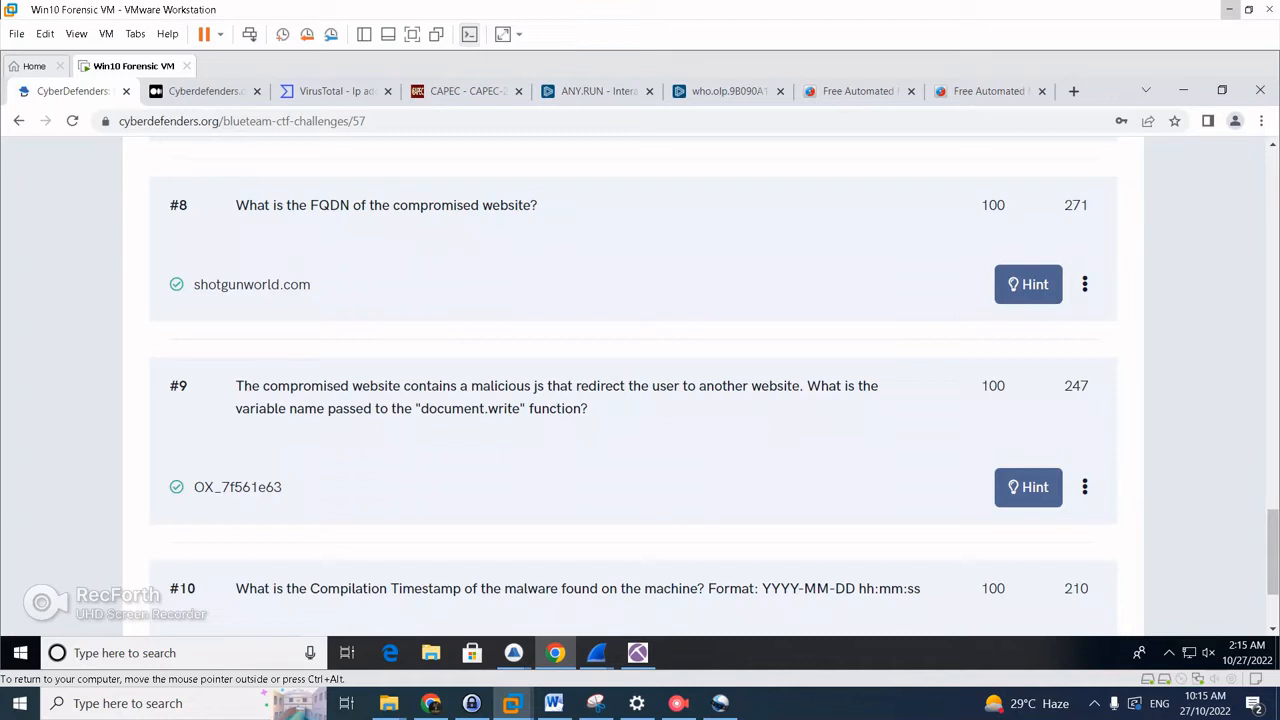
scroll(640, 390, "up", 1)
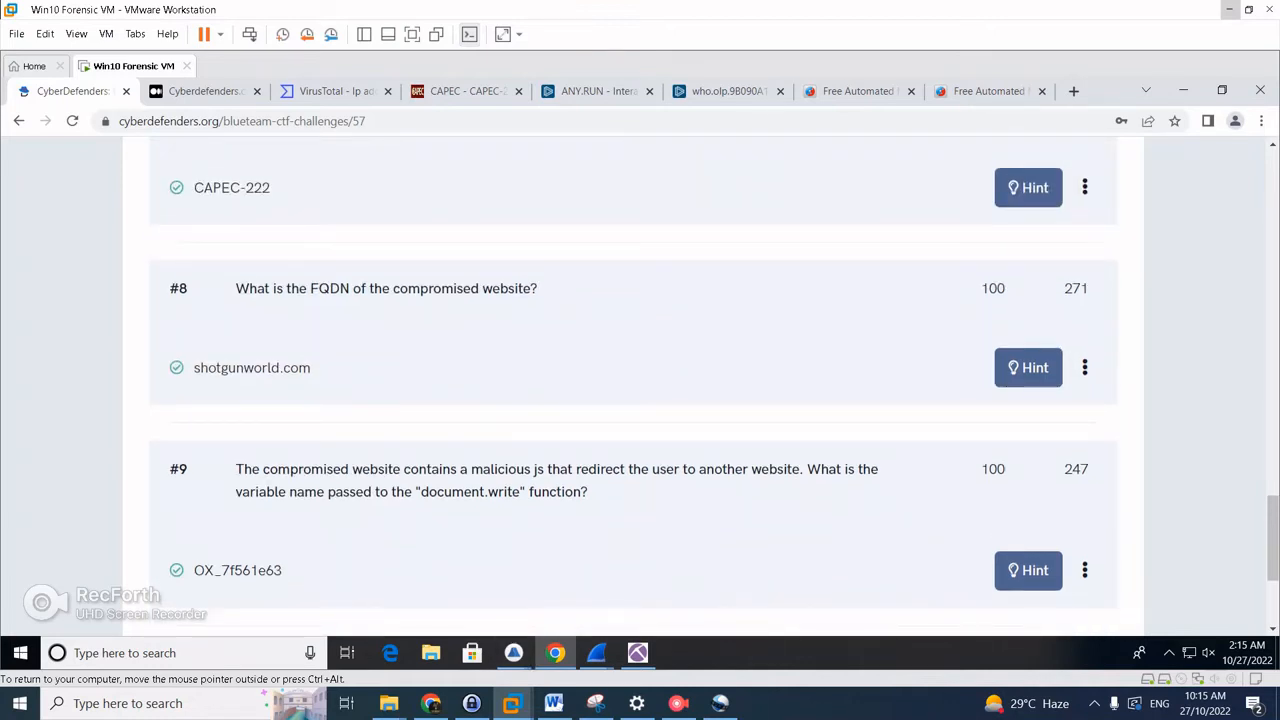
triple_click(252, 368)
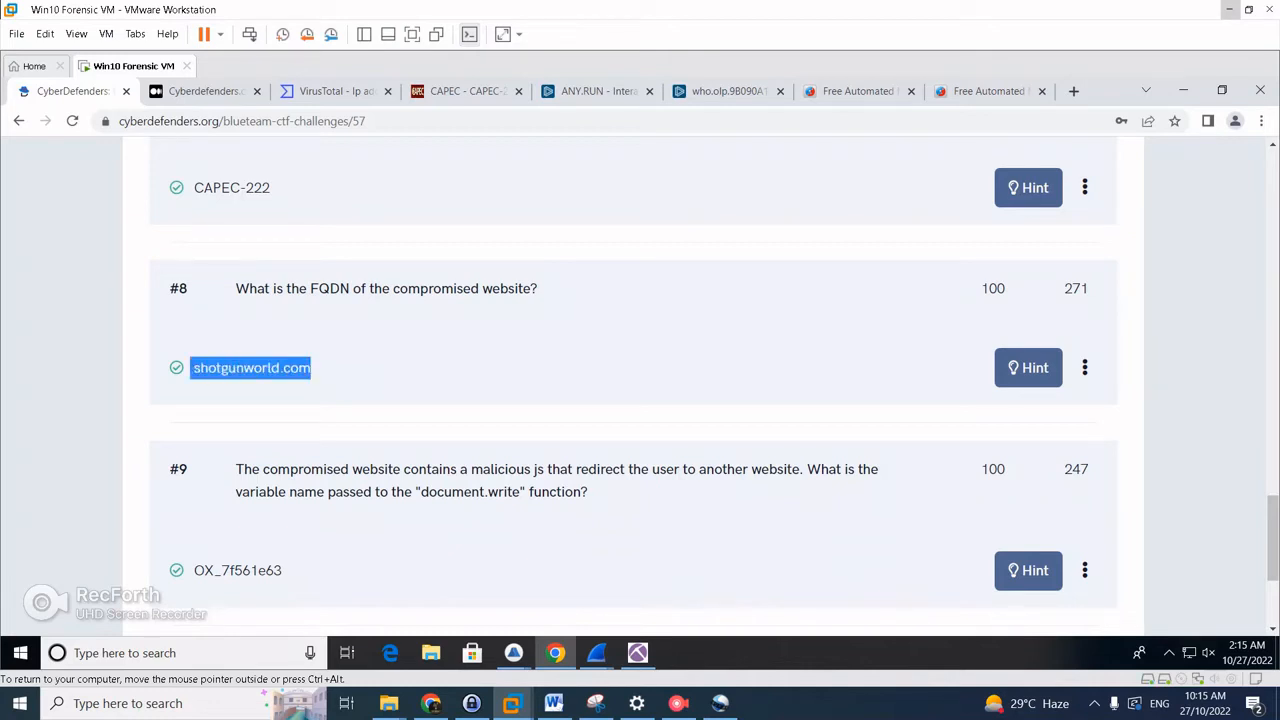
Switch to NetworkMiner and filter the extracted files by the keyword shotgunworld.com.
left_click(637, 653)
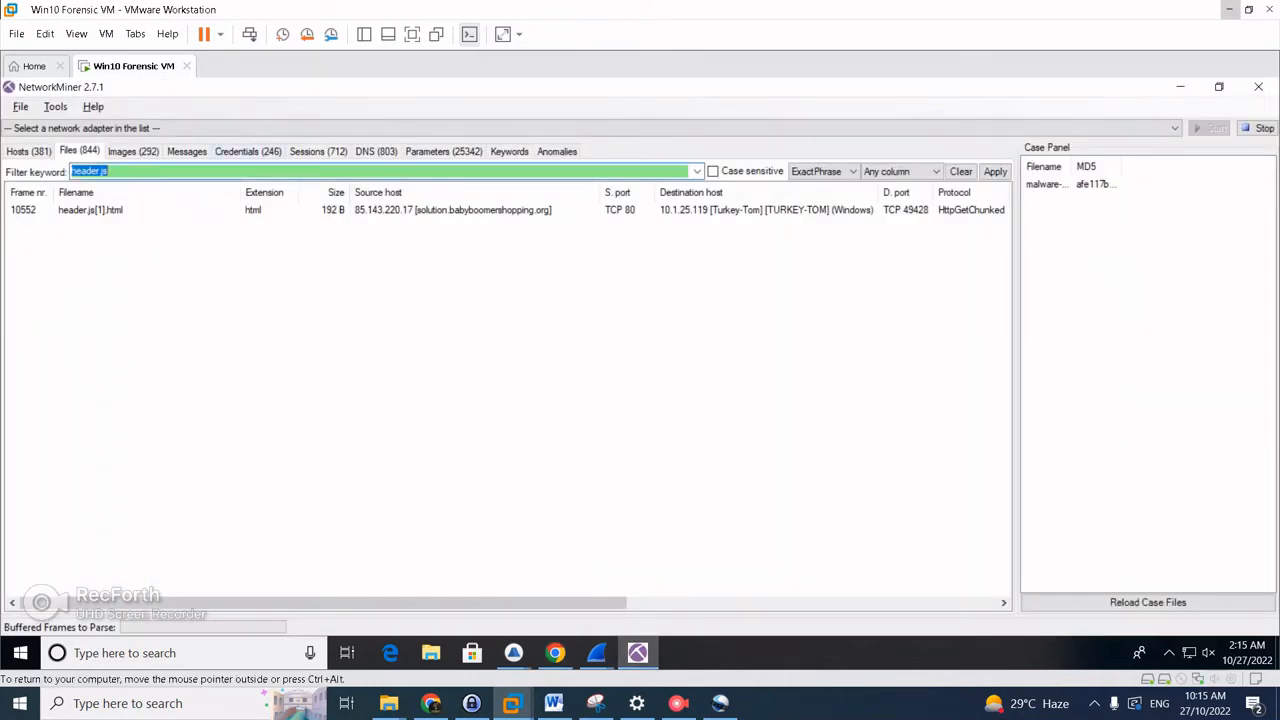
type("shotu")
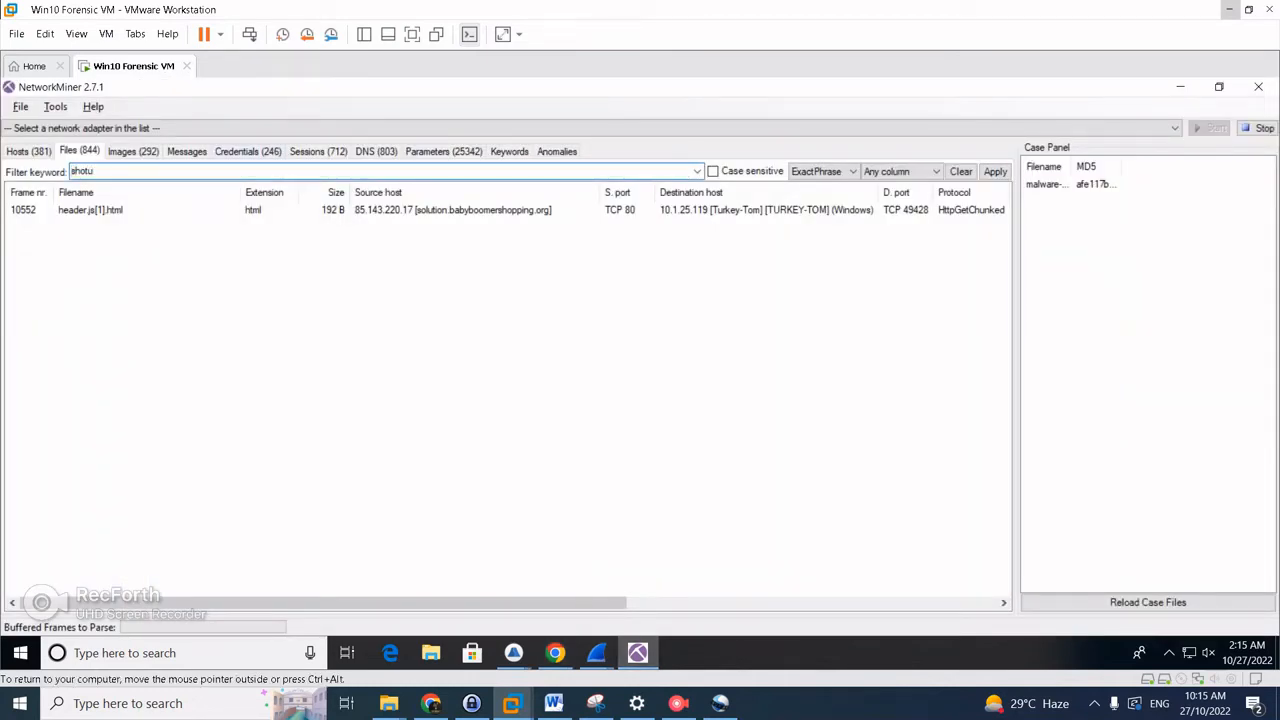
type("gunworld.com")
key("Return")
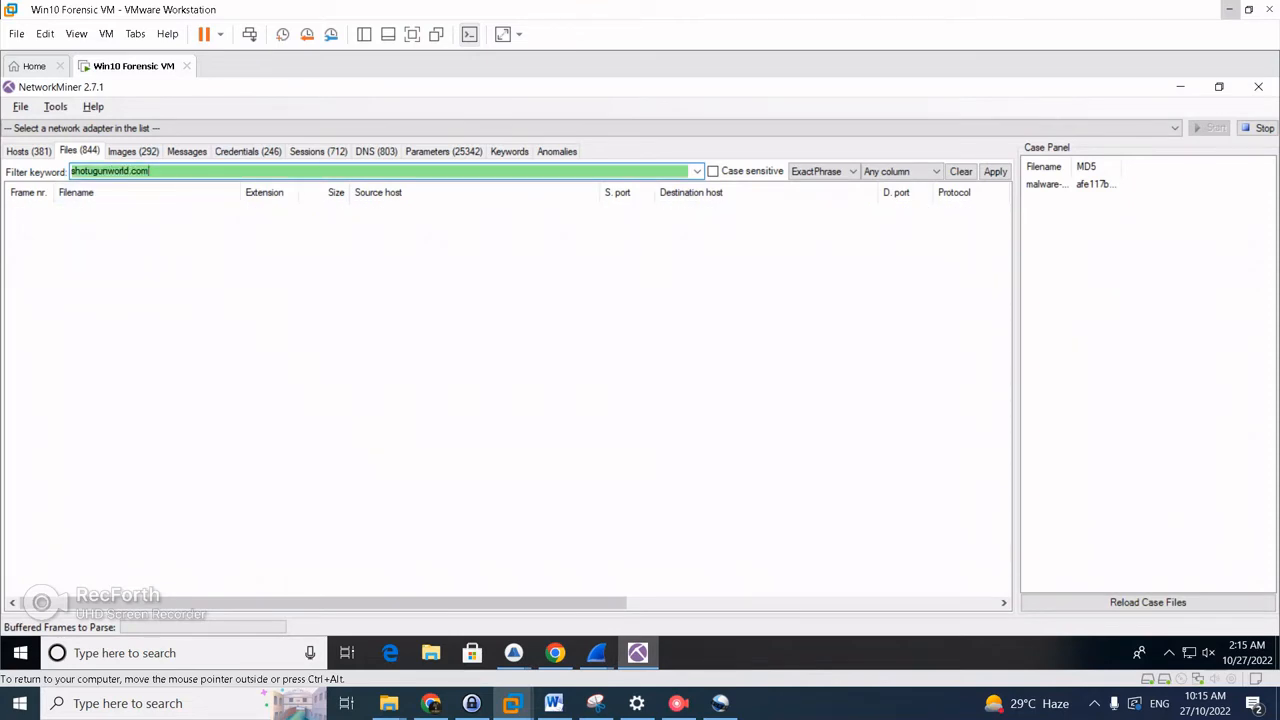
left_click(88, 172)
key("Delete")
key("Return")
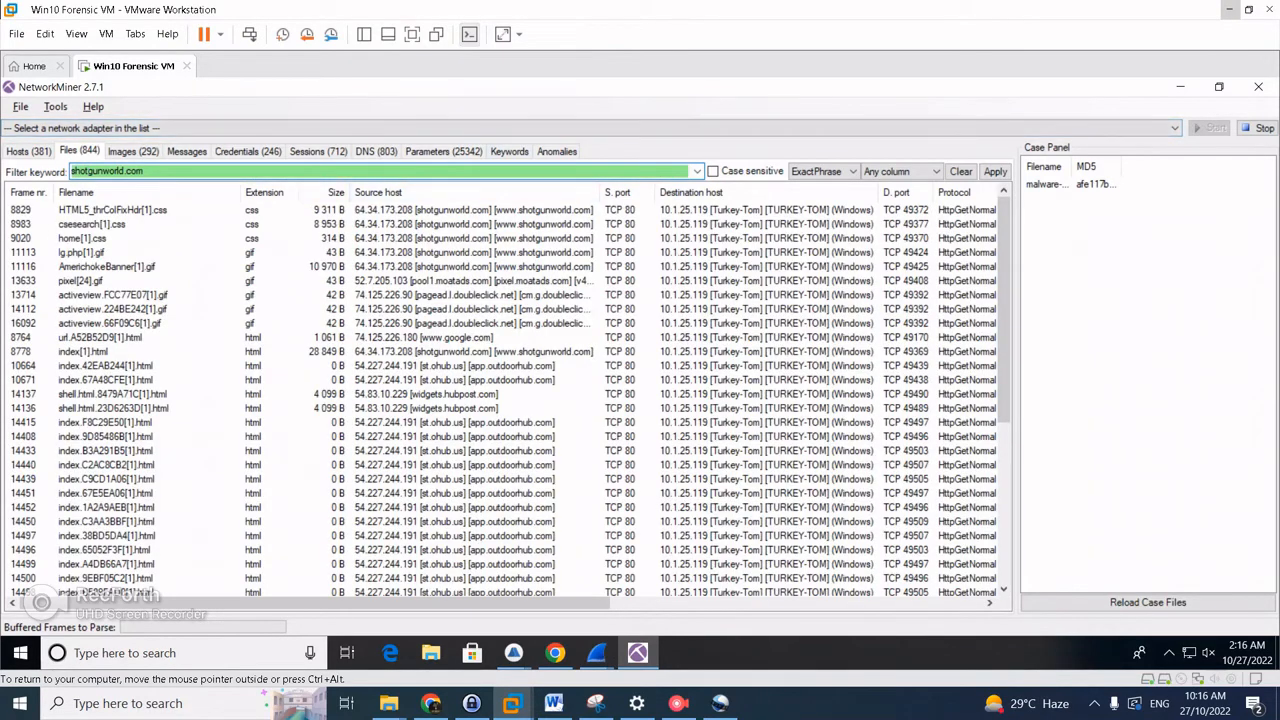
Sort the filtered files by extension and go through the ajs.php JavaScript files from shotgunworld.com.
left_click(265, 192)
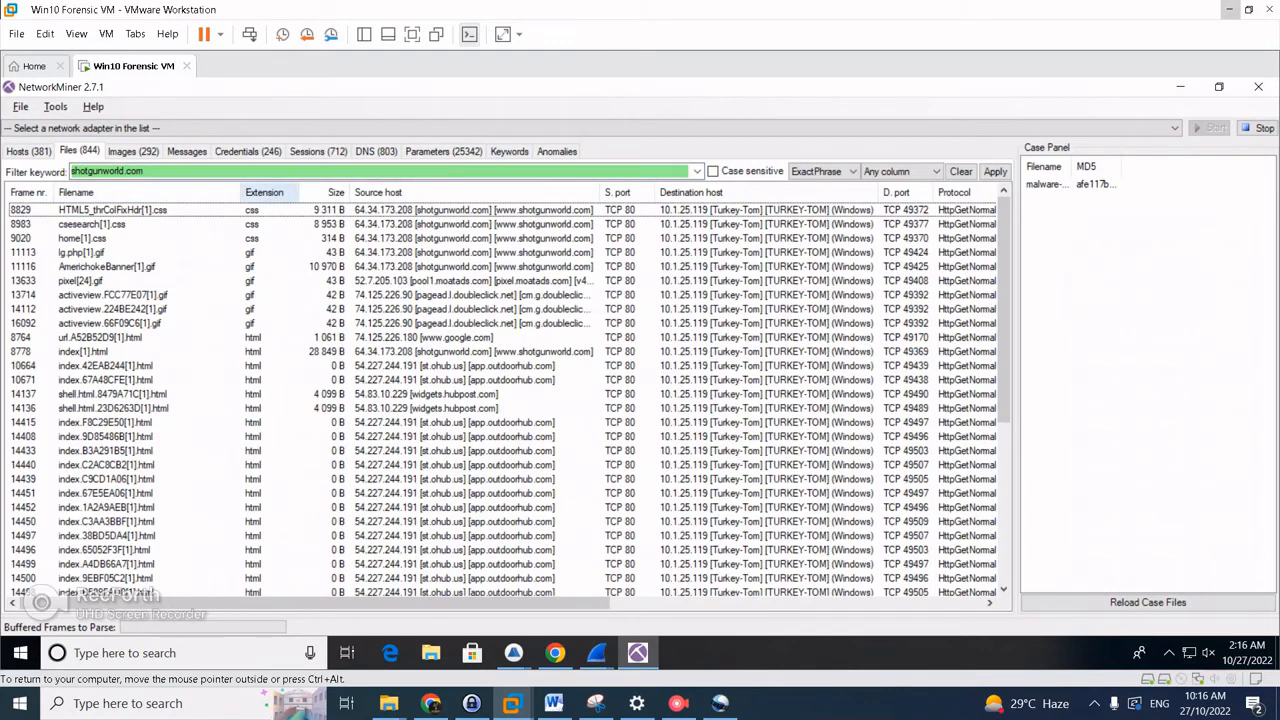
scroll(505, 400, "down", 6)
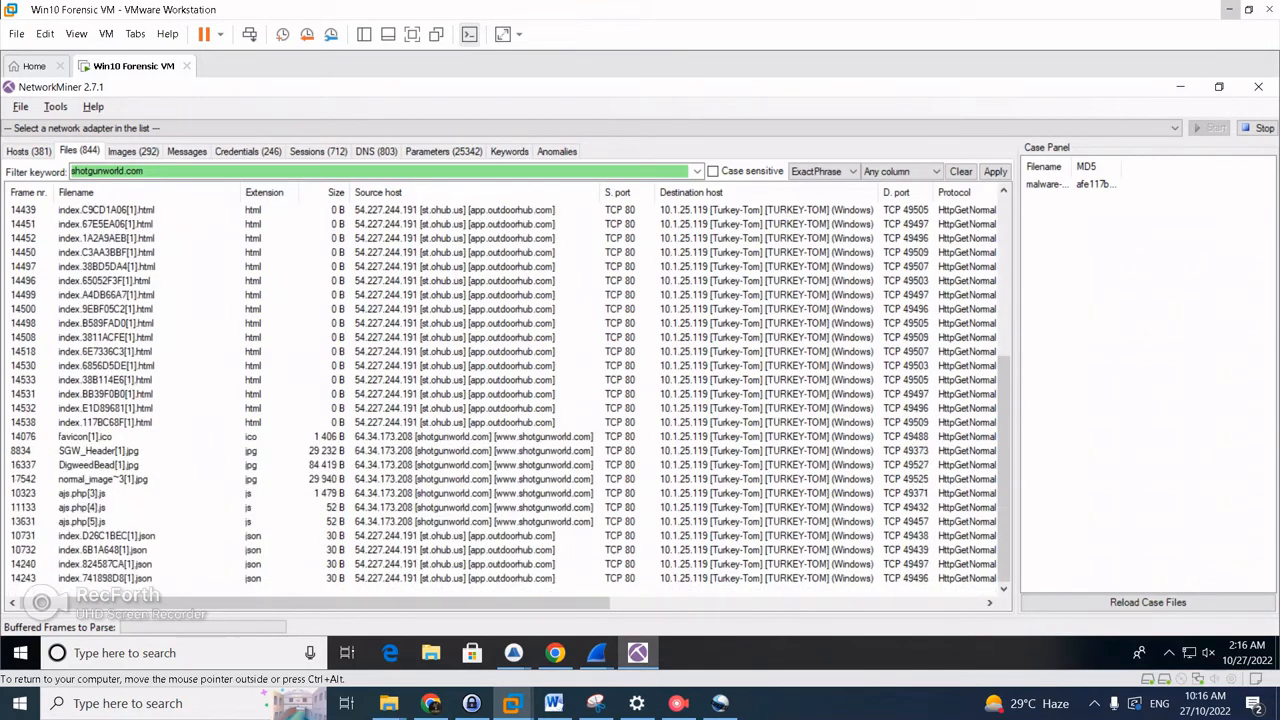
left_click(474, 522)
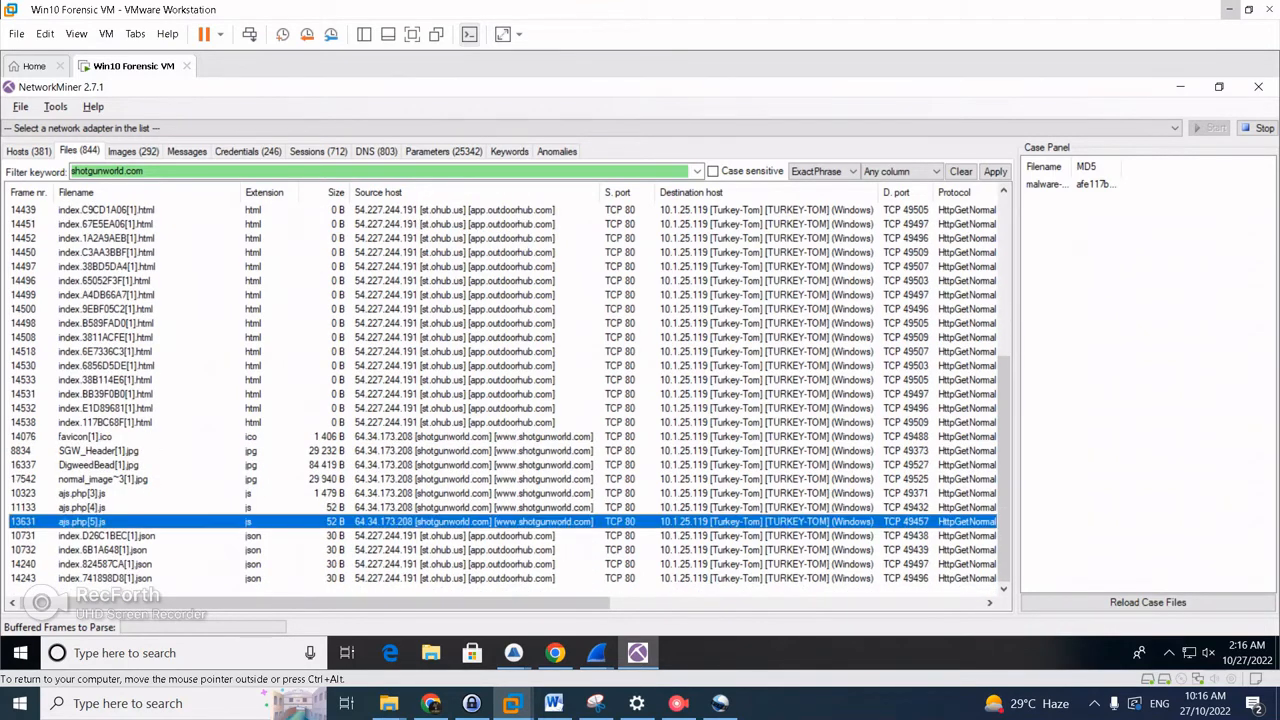
left_click(474, 508)
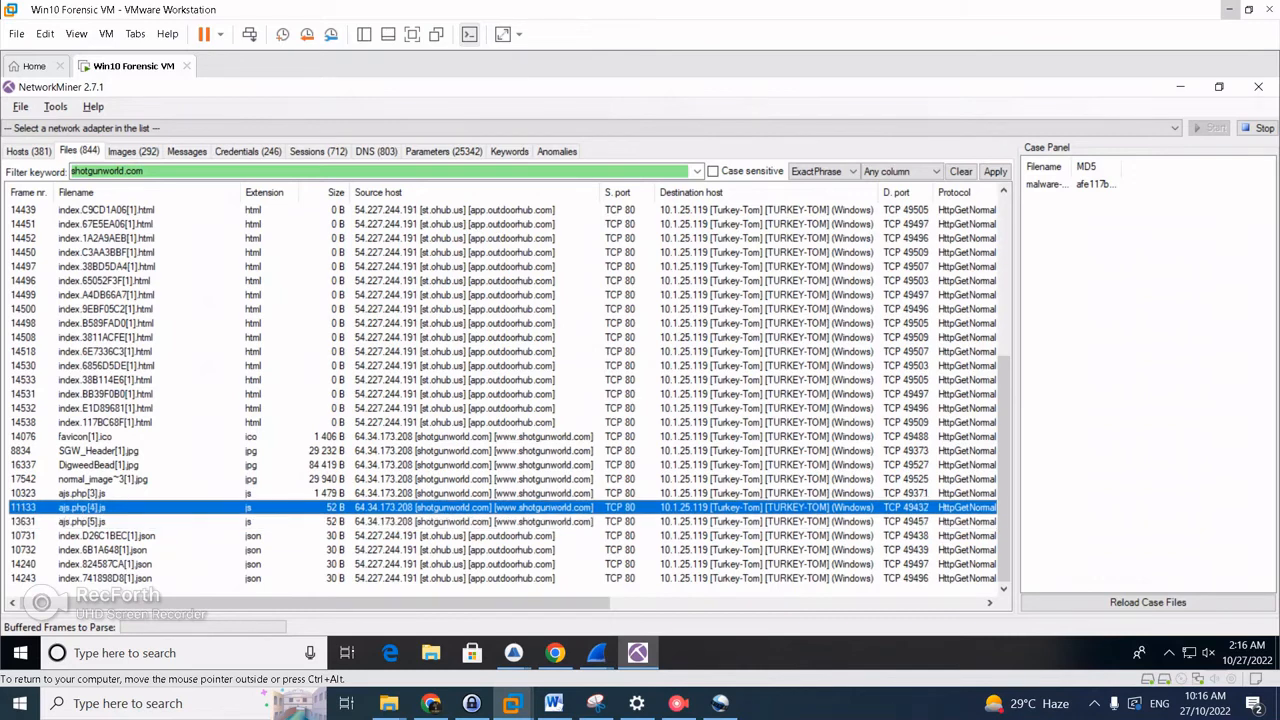
left_click(474, 493)
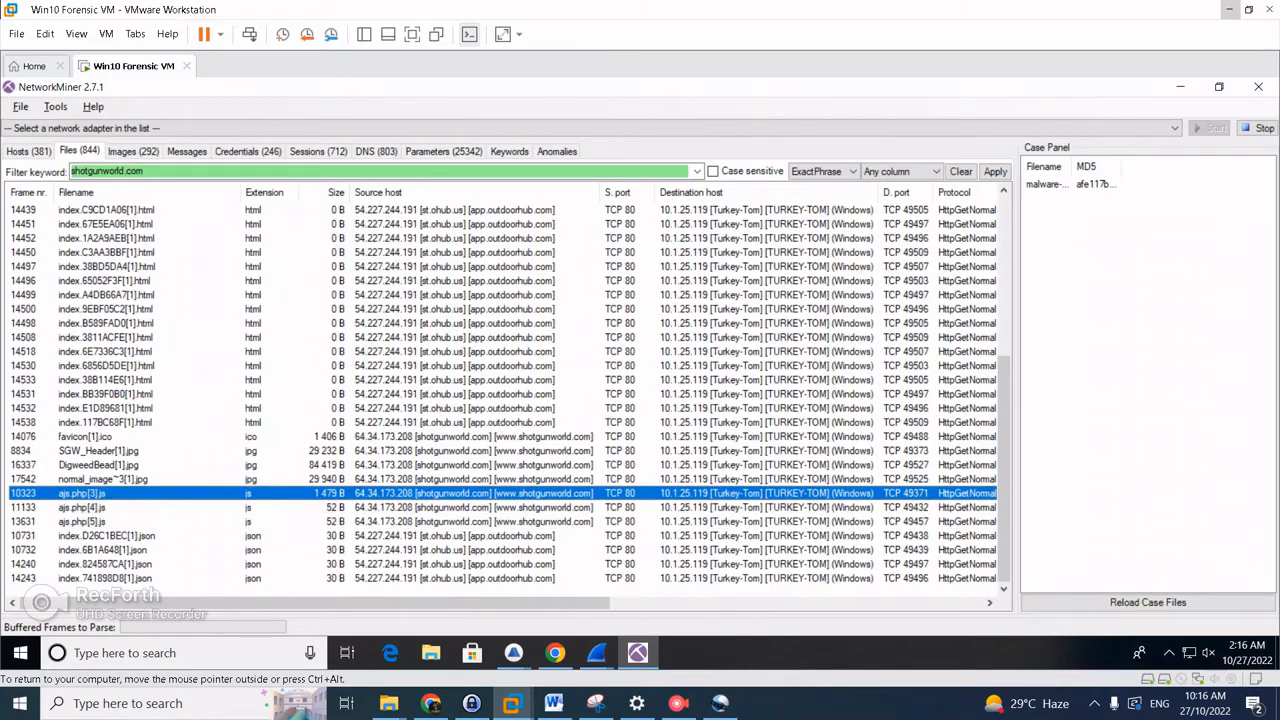
Inspect the file details of ajs.php[3].js in an enlarged window, highlight the declared variable name, and close the details.
double_click(82, 493)
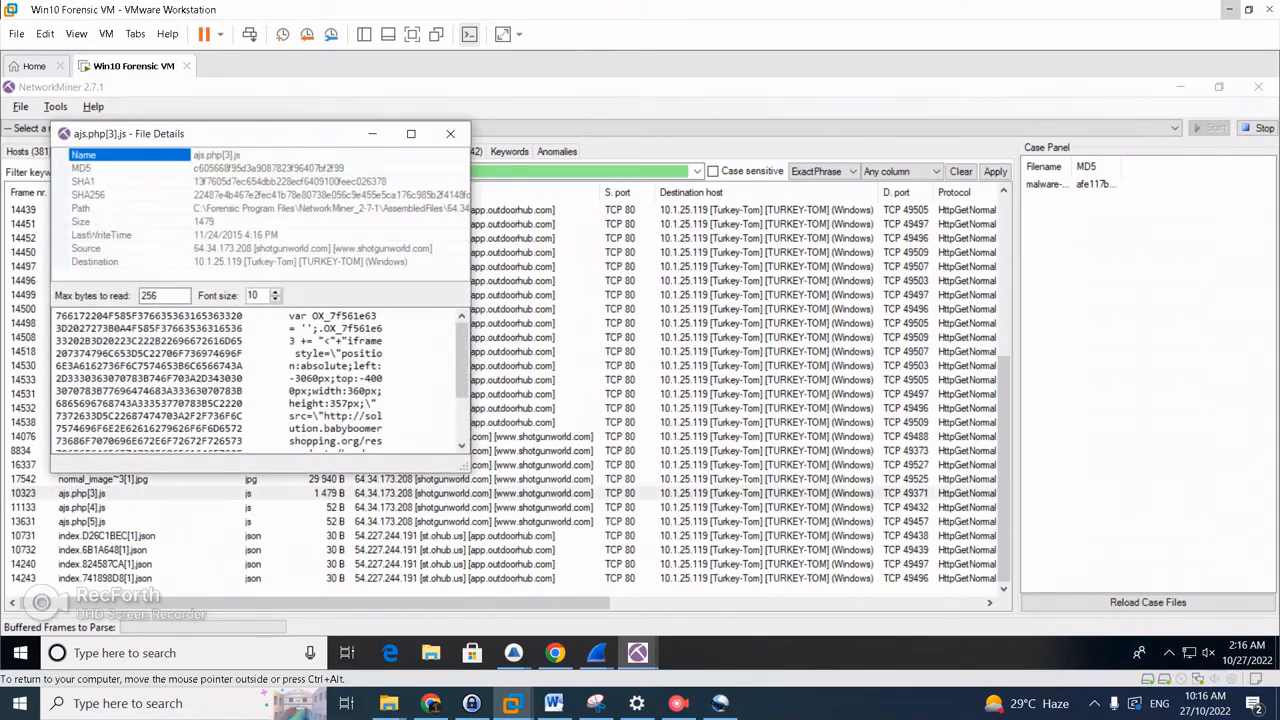
left_click_drag(471, 469, 1090, 594)
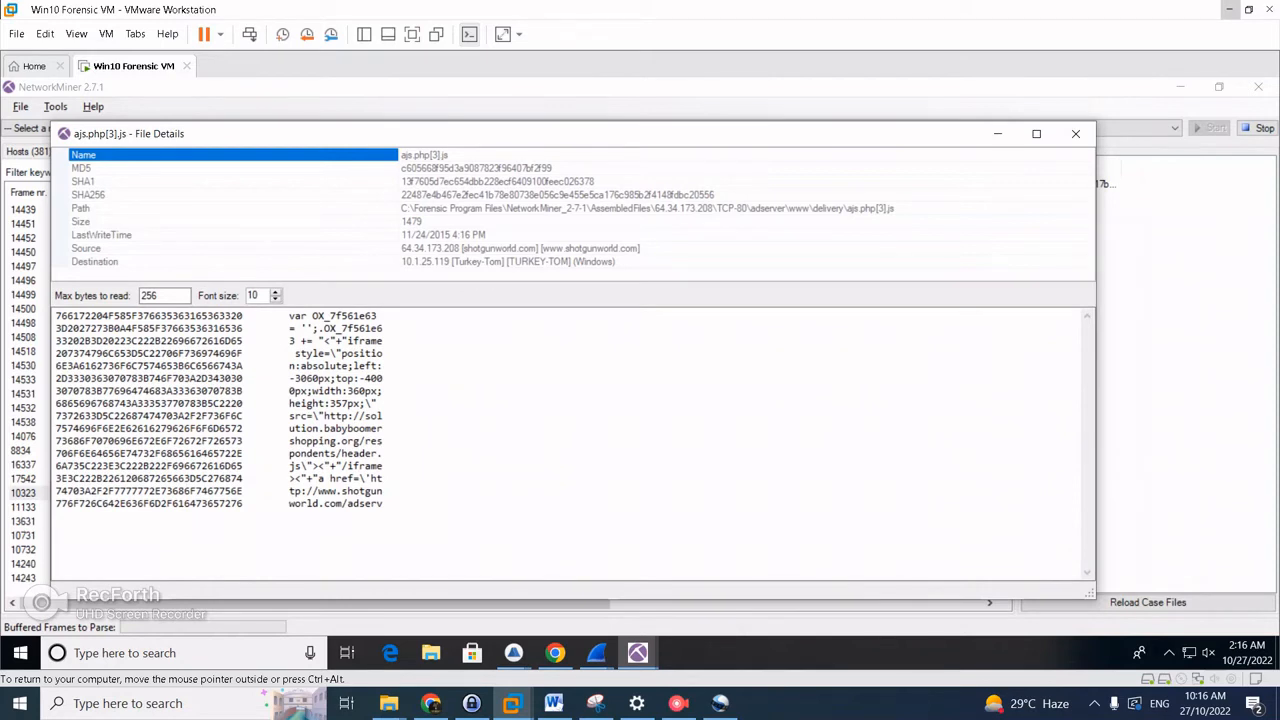
left_click(415, 221)
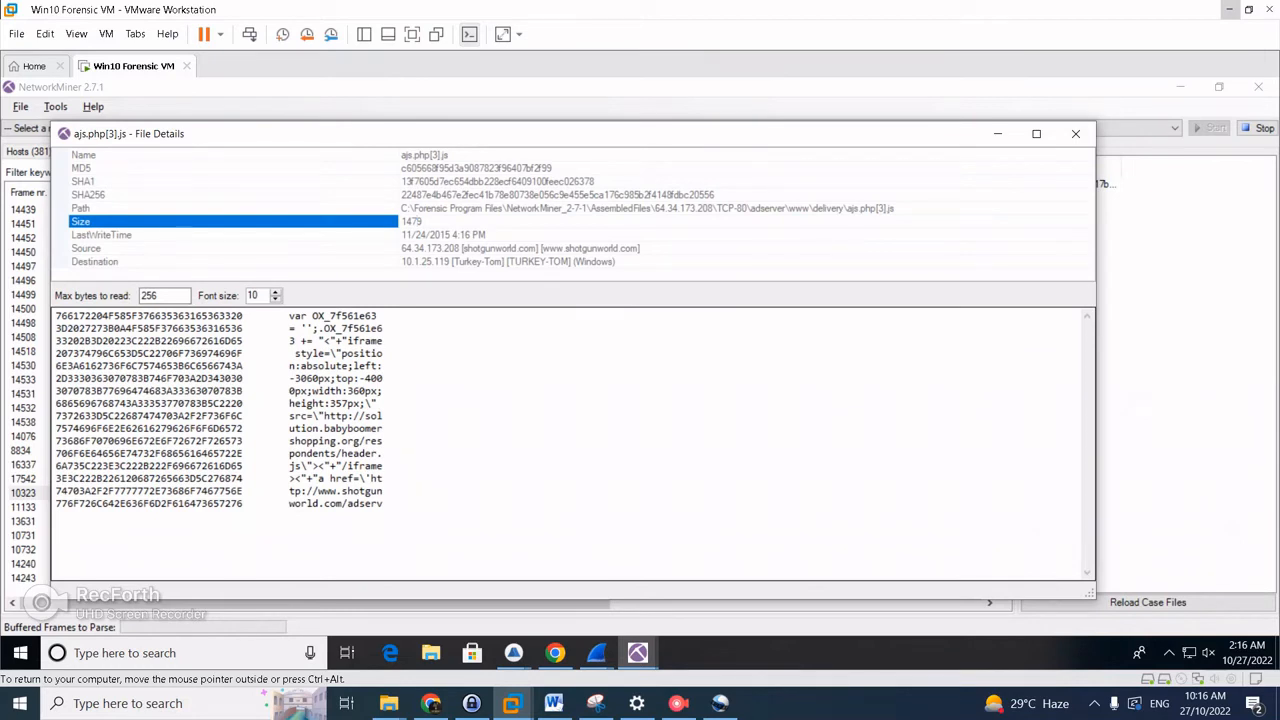
left_click_drag(312, 316, 381, 316)
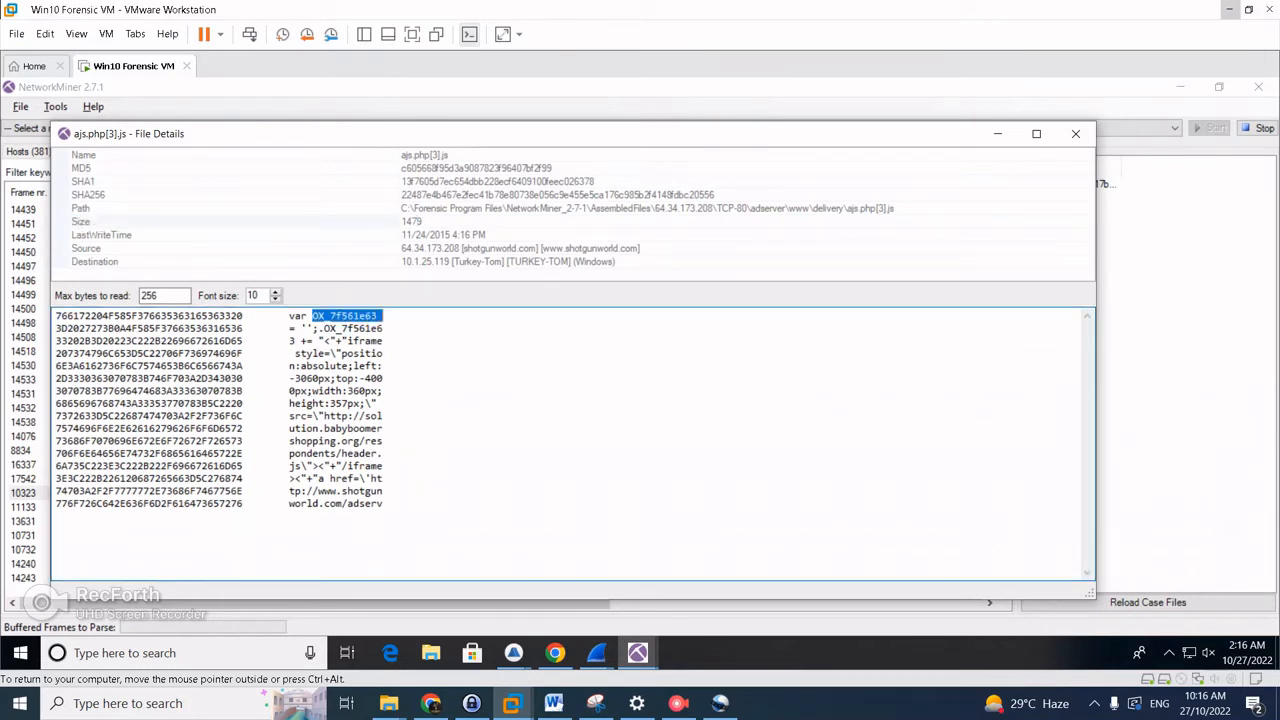
left_click(1075, 133)
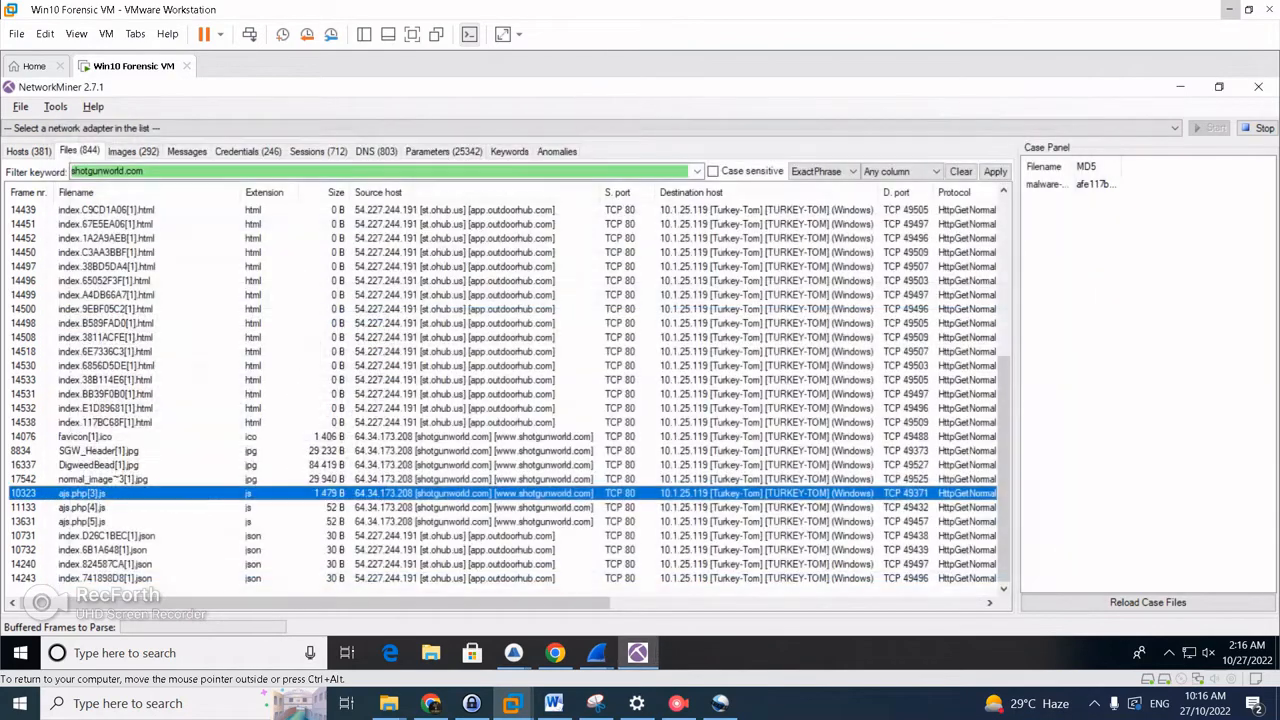
Inspect the code in the file details of ajs.php[4].js, compare it with the question 9 answer in Chrome, and close the details.
left_click(82, 507)
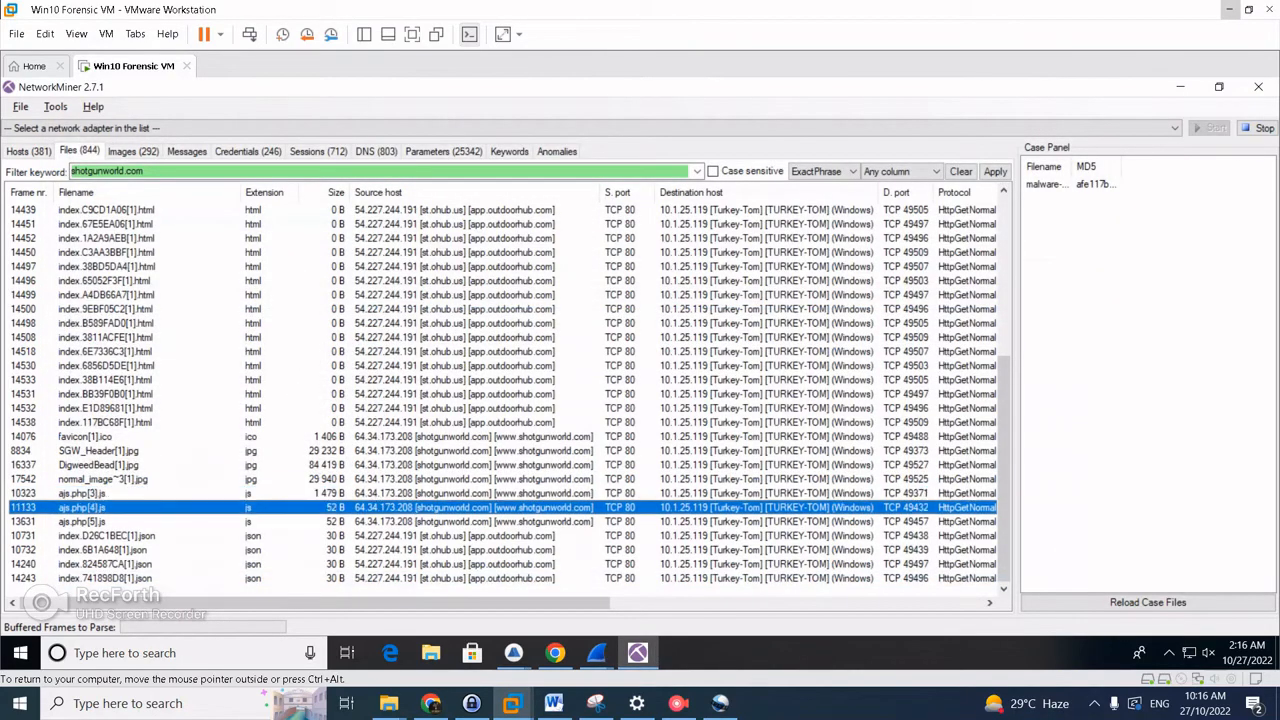
double_click(82, 507)
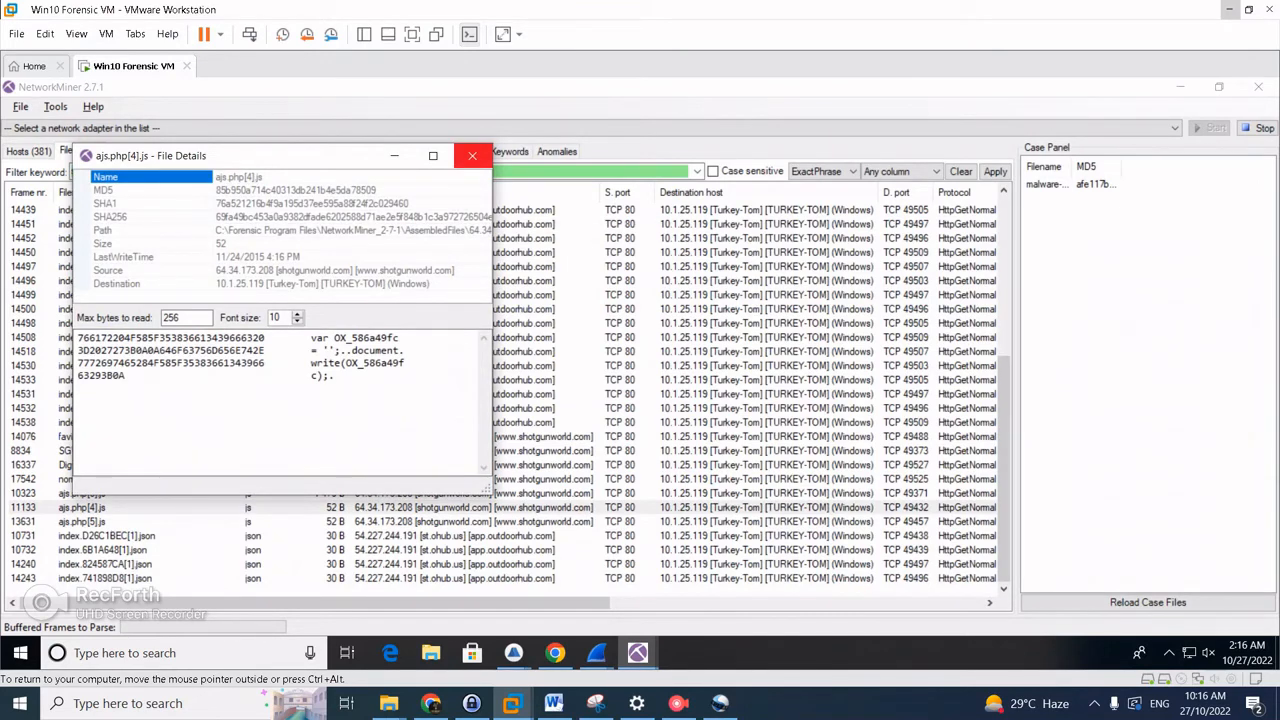
mouse_move(596, 653)
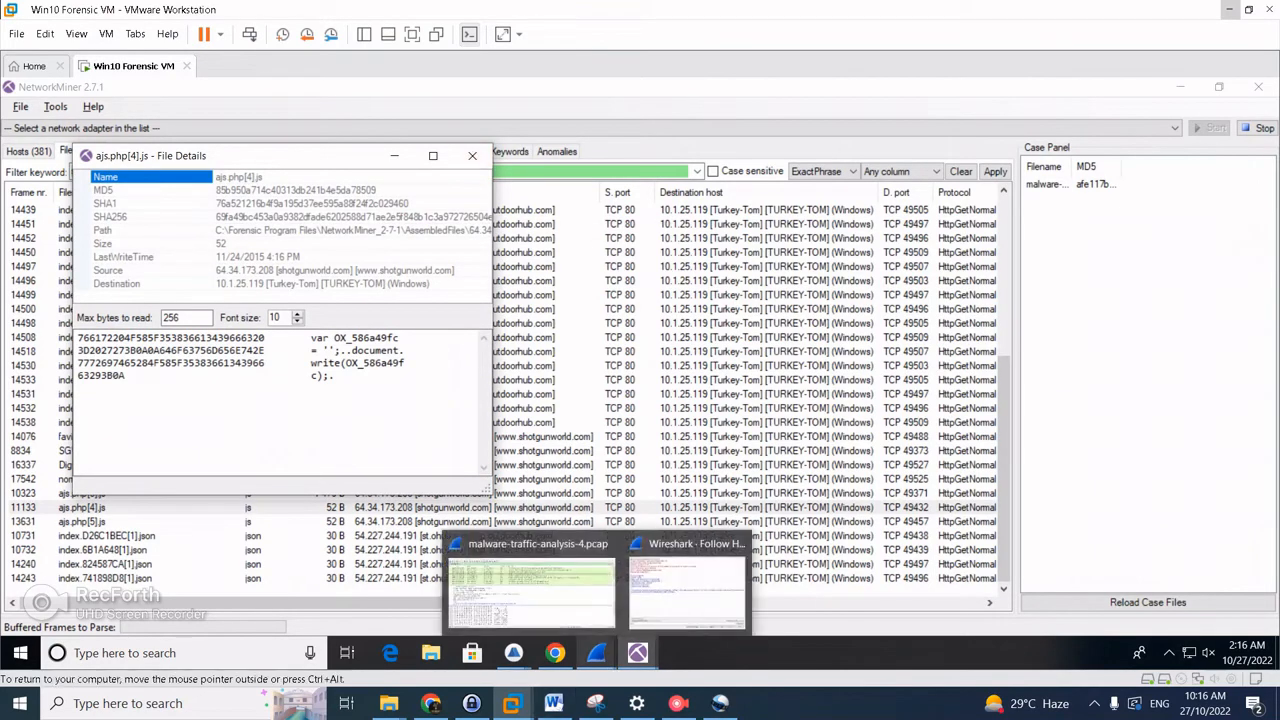
left_click(555, 653)
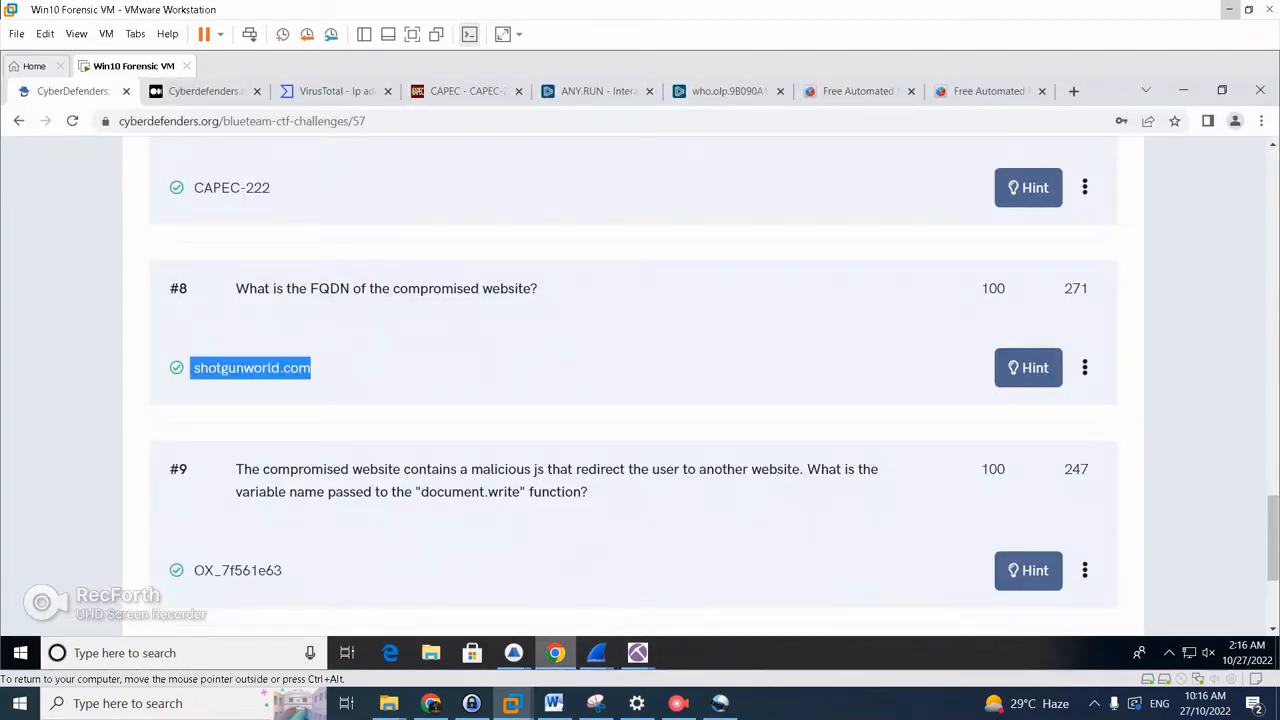
left_click(638, 653)
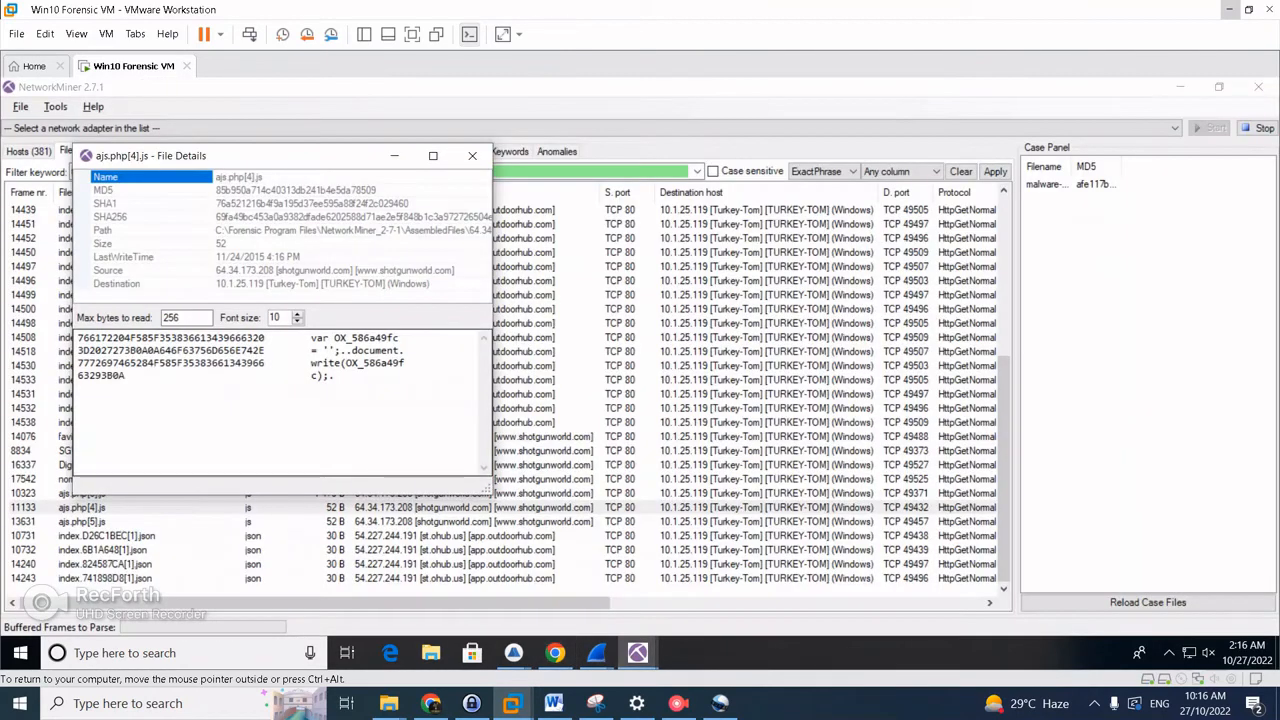
left_click(472, 155)
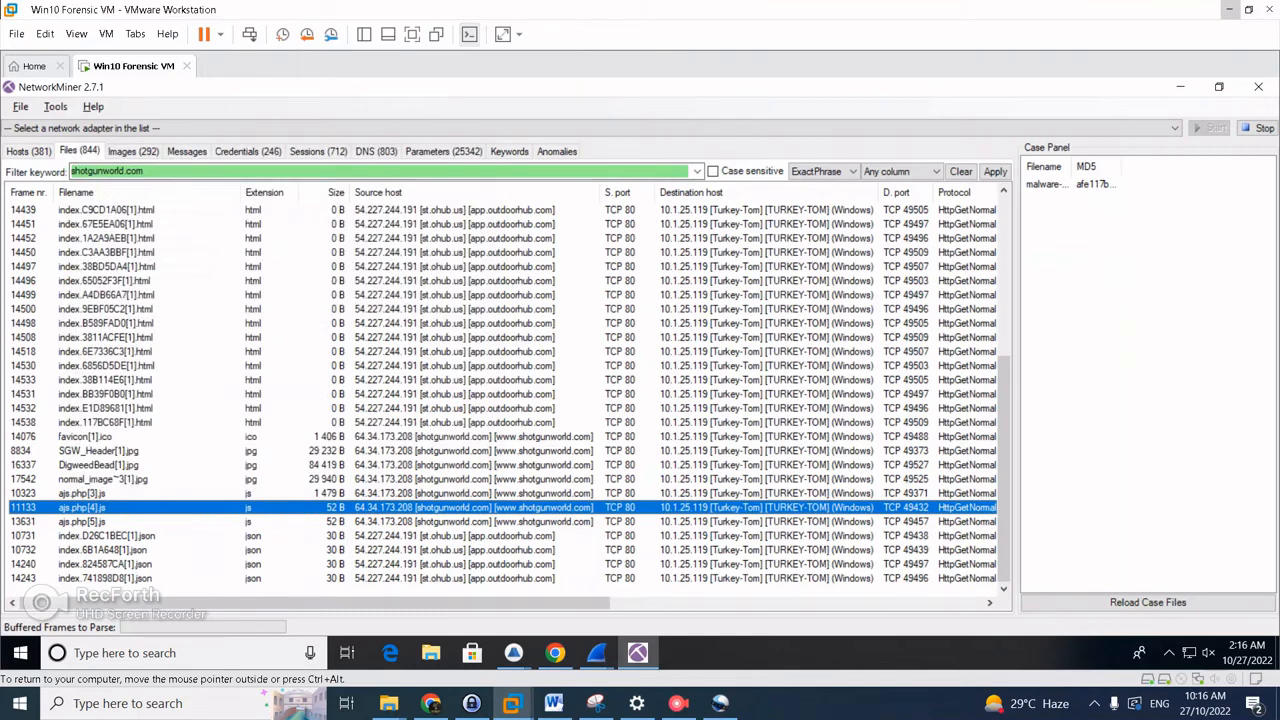
Reopen the details of ajs.php[3].js, highlight its variable name and read the rest of the iframe code.
double_click(82, 493)
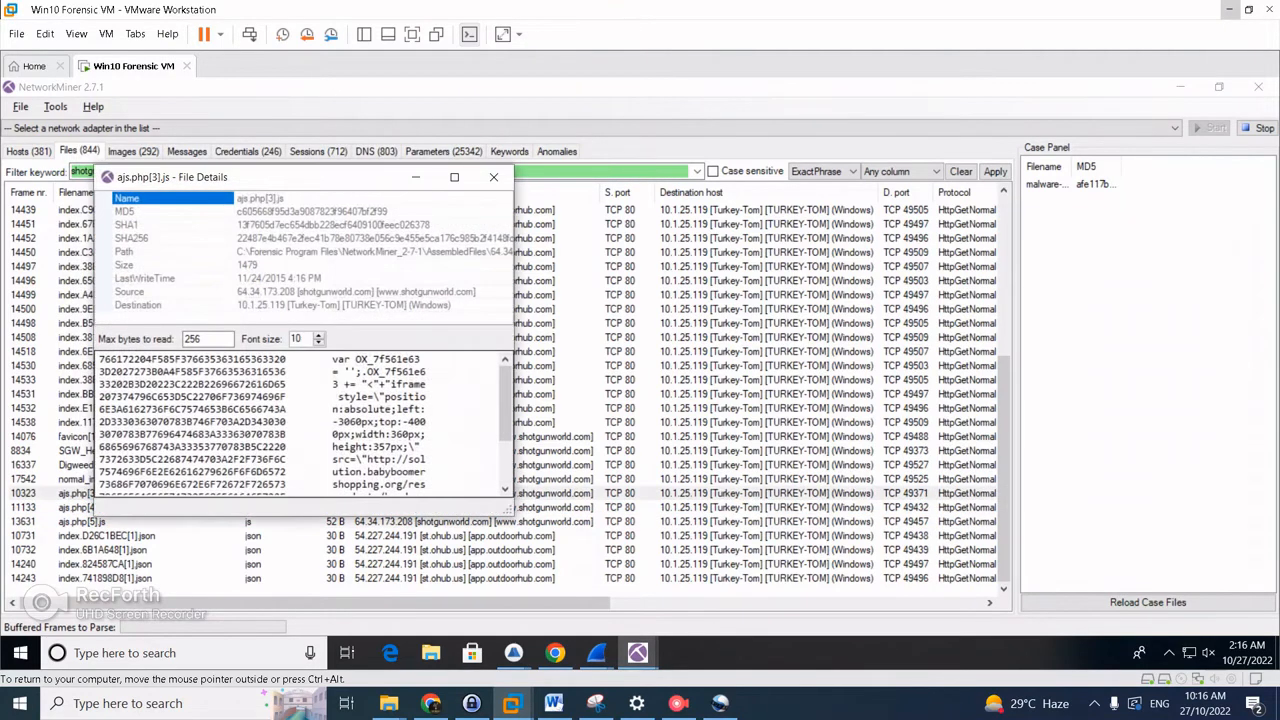
left_click_drag(357, 359, 418, 359)
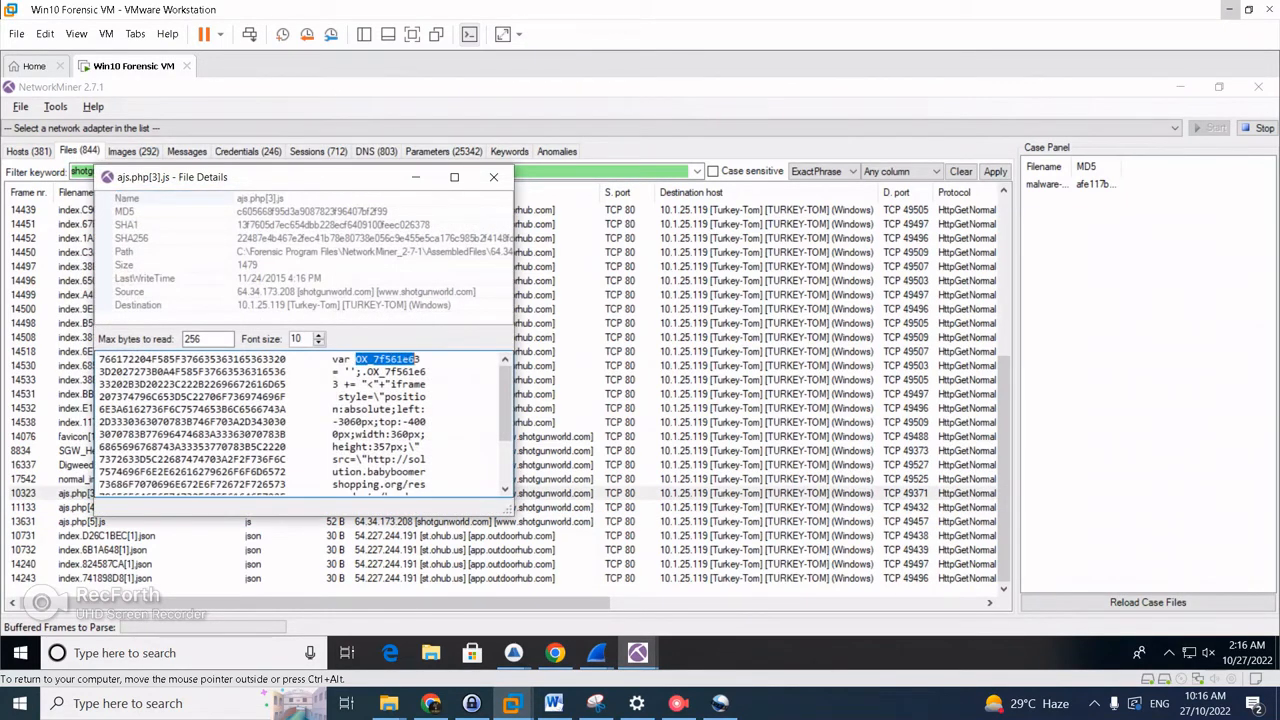
scroll(305, 424, "down", 3)
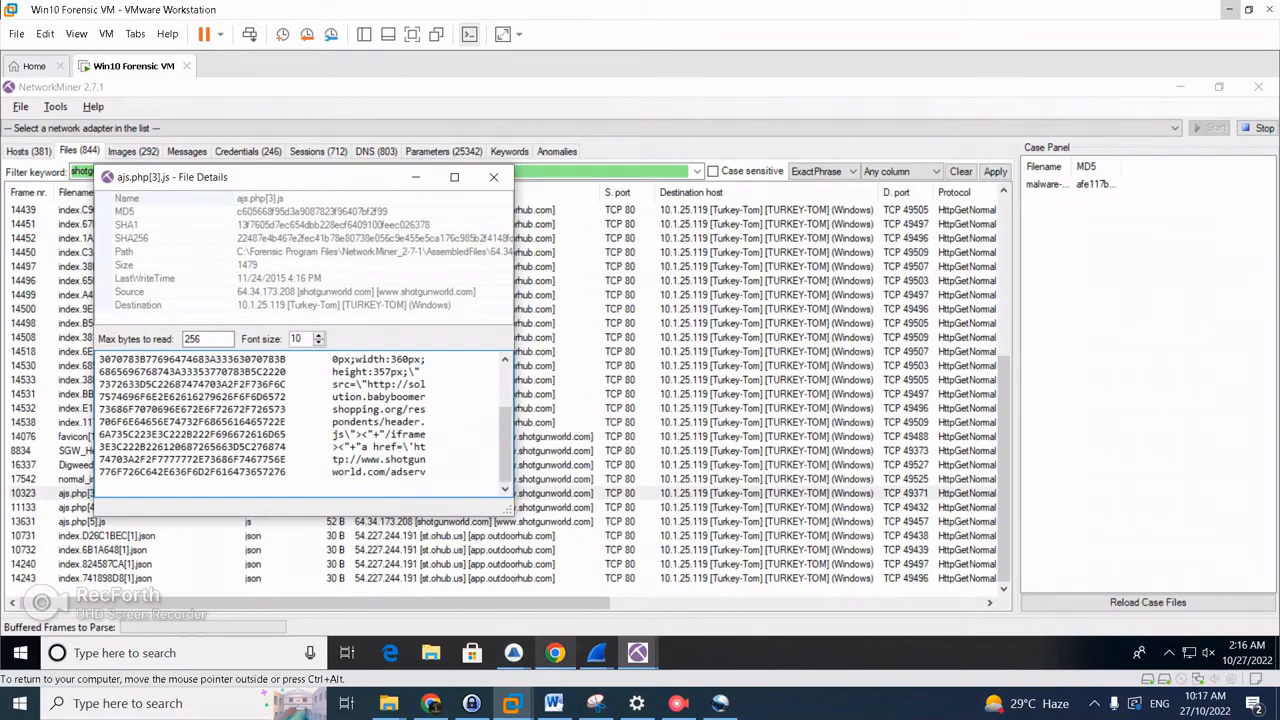
Return to the challenge page in Chrome and read question 10 on the malware's compilation timestamp.
mouse_move(555, 653)
left_click(555, 585)
scroll(640, 380, "down", 3)
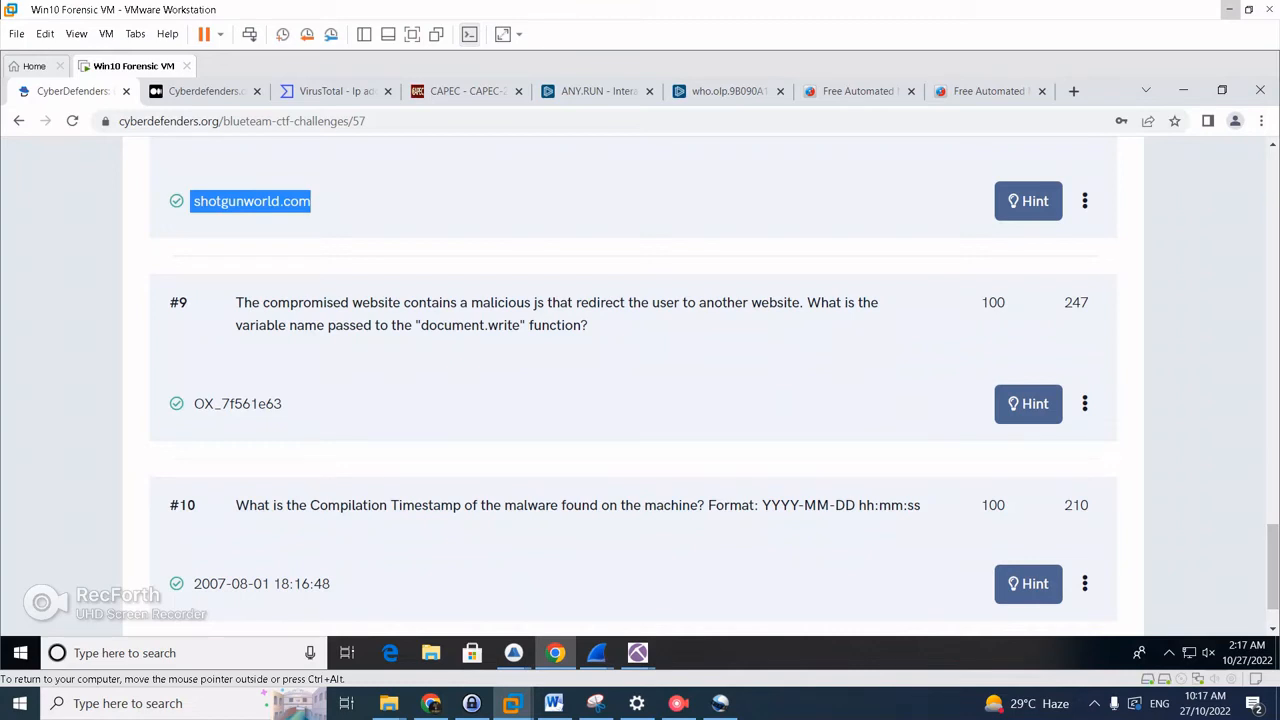
Open the Challenge Details and find the SHA256 hash of the registry-referenced file in The Aftermath section.
left_click_drag(1273, 567, 1273, 190)
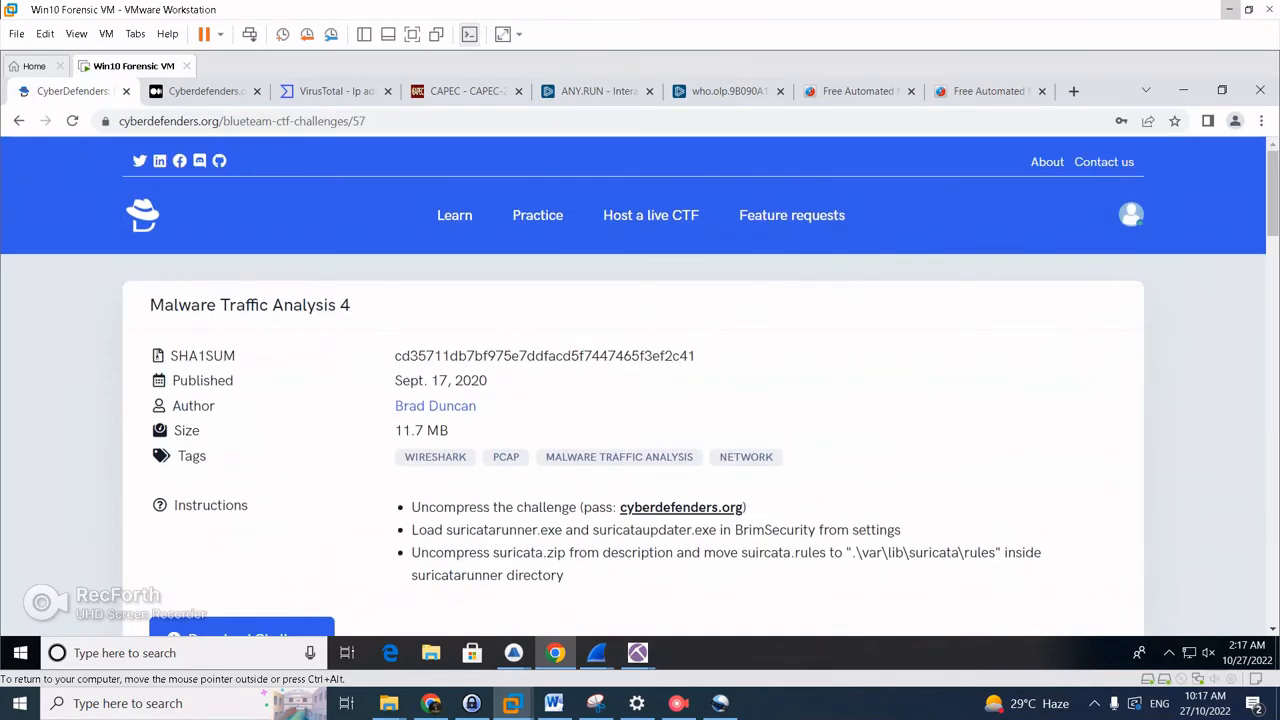
scroll(640, 400, "down", 2)
scroll(640, 450, "down", 2)
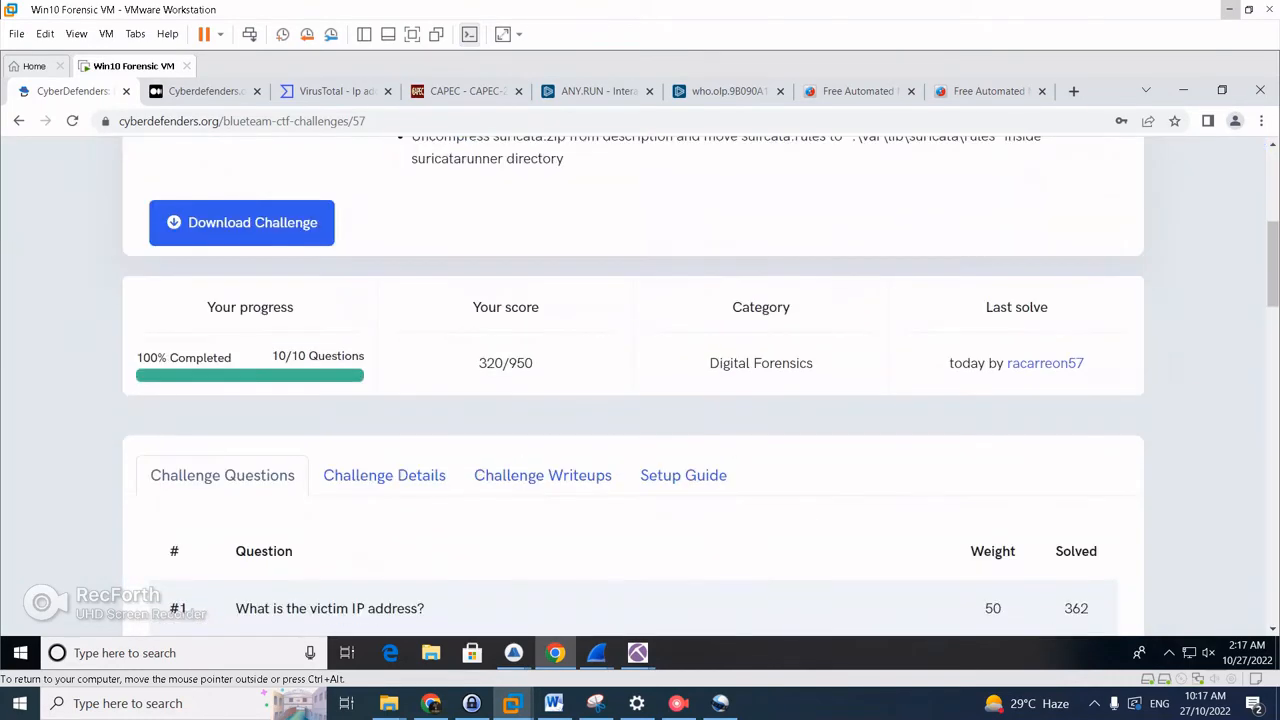
left_click(384, 475)
scroll(640, 400, "down", 5)
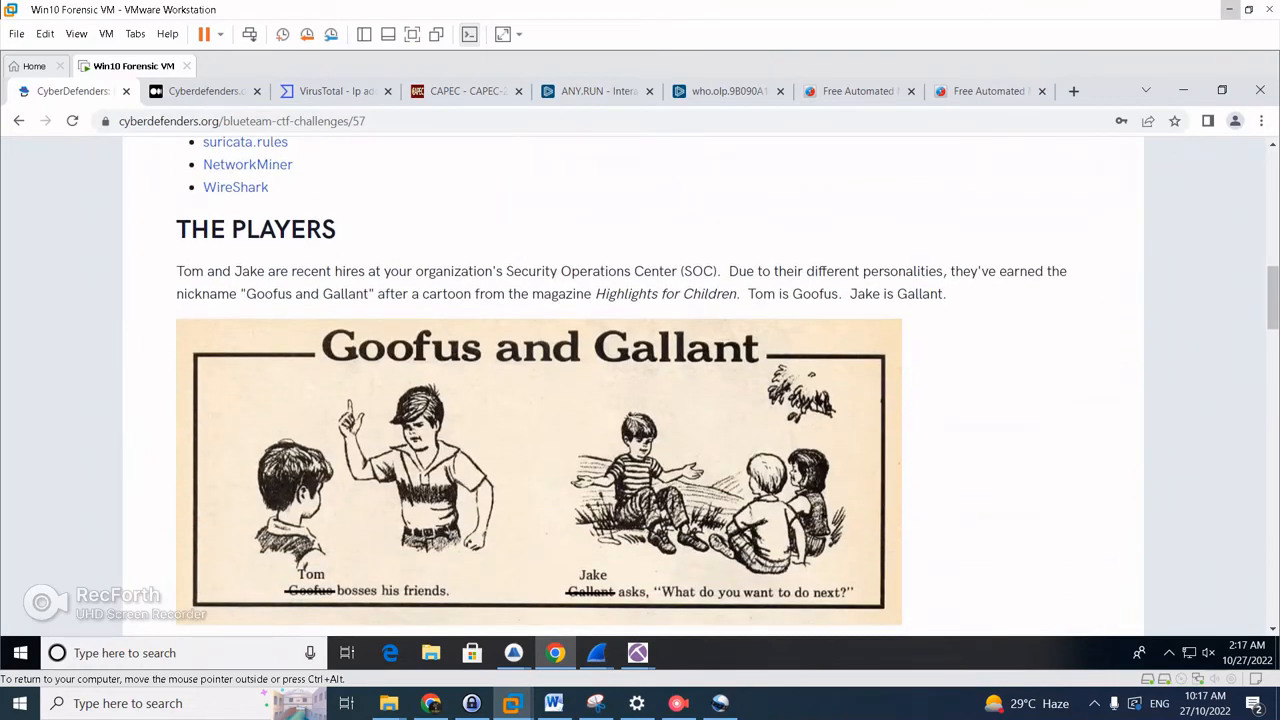
scroll(640, 400, "down", 2)
scroll(640, 400, "down", 9)
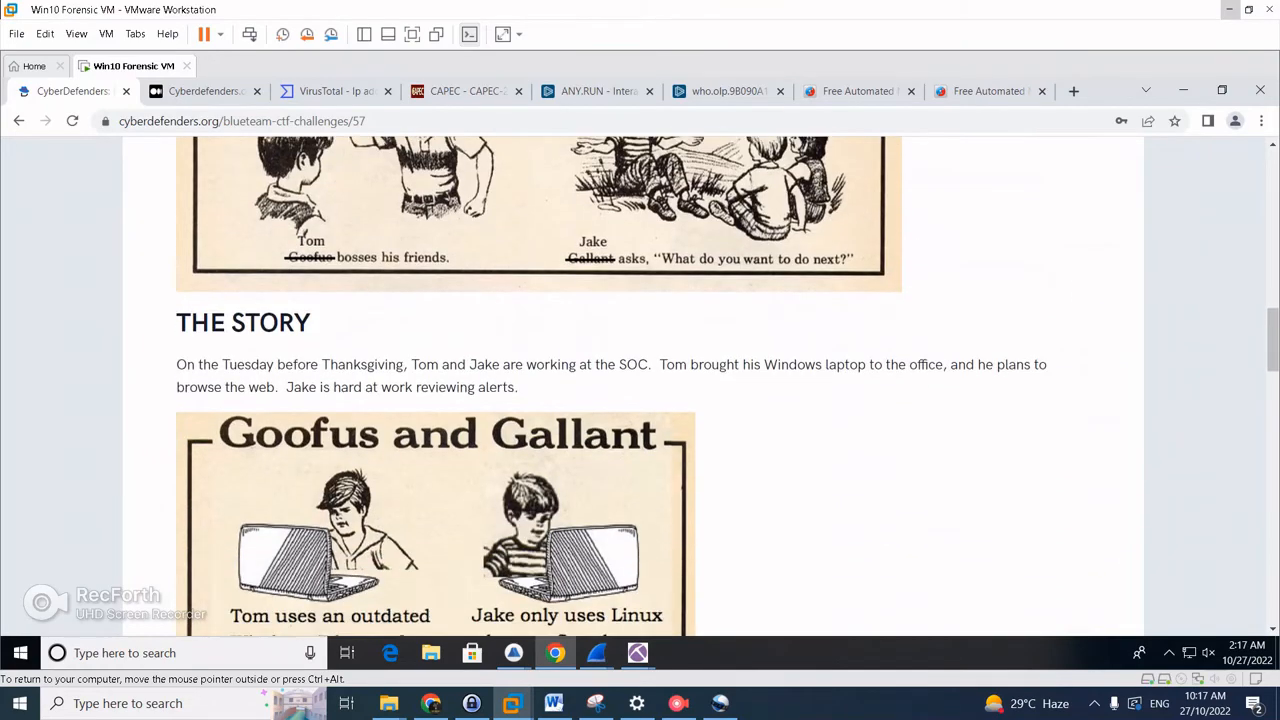
scroll(640, 400, "down", 3)
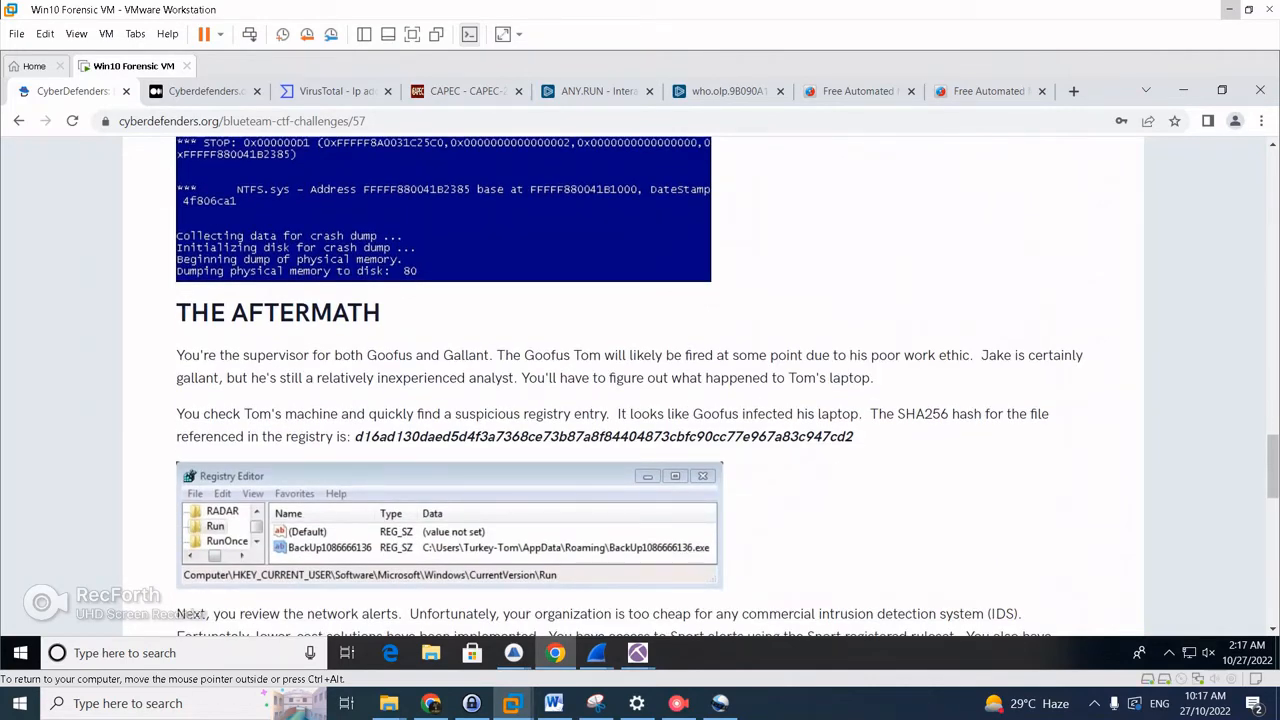
Copy the full SHA256 hash of the registry-referenced file from The Aftermath section.
scroll(640, 400, "down", 1)
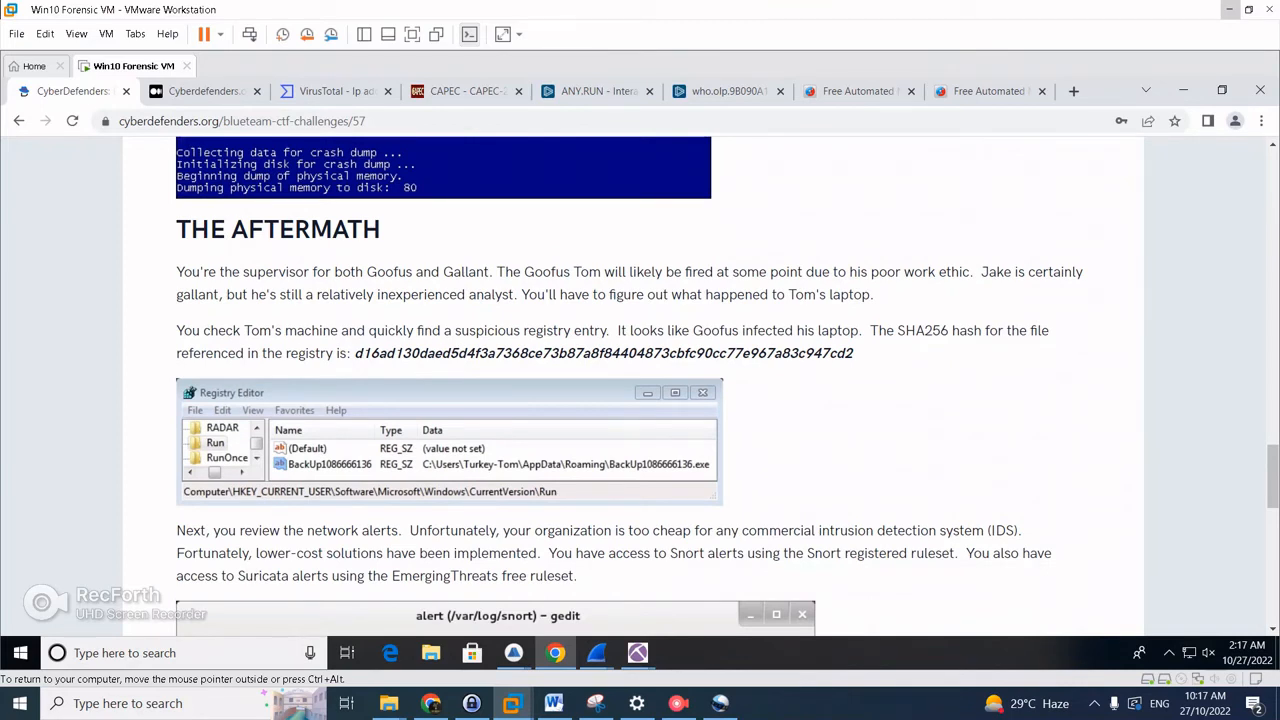
left_click_drag(362, 353, 853, 353)
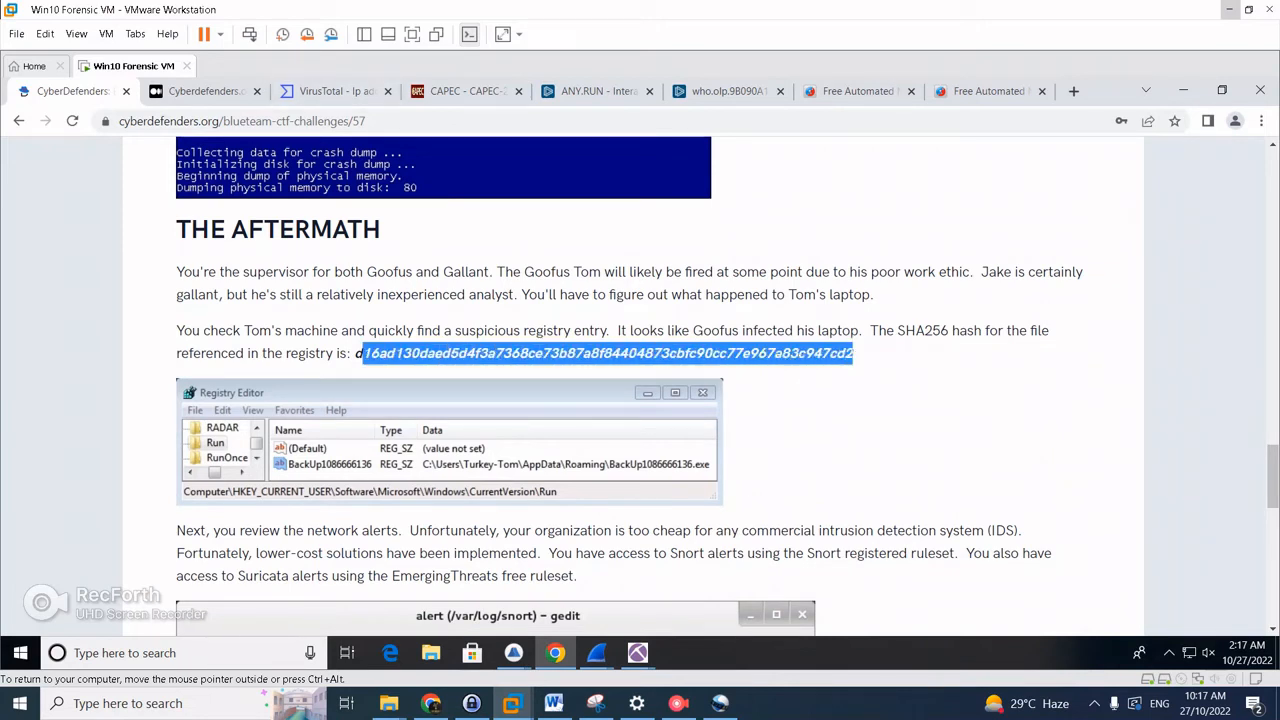
left_click_drag(355, 353, 853, 353)
key("ctrl+c")
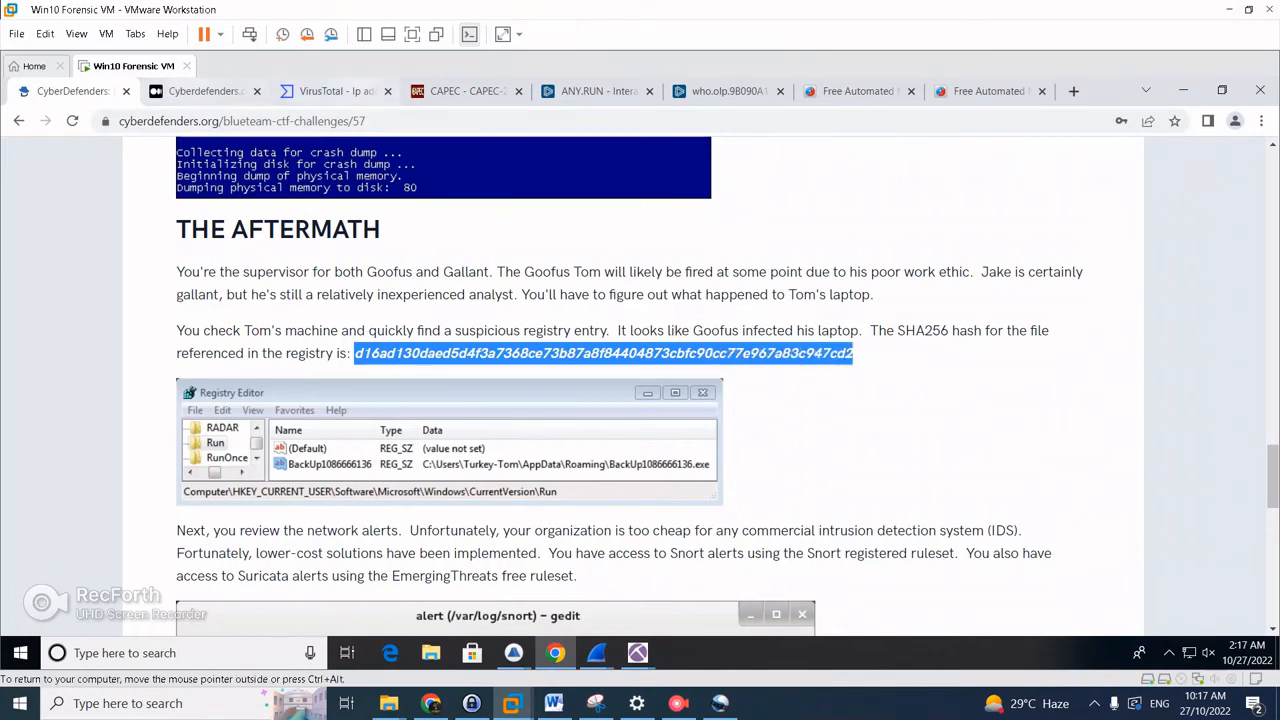
Search VirusTotal for the copied SHA256 hash d16ad130daed5d4f3a7368ce73b87a8f84404873cbfc90cc77e967a83c947cd2, replacing the IP address lookup.
left_click(337, 91)
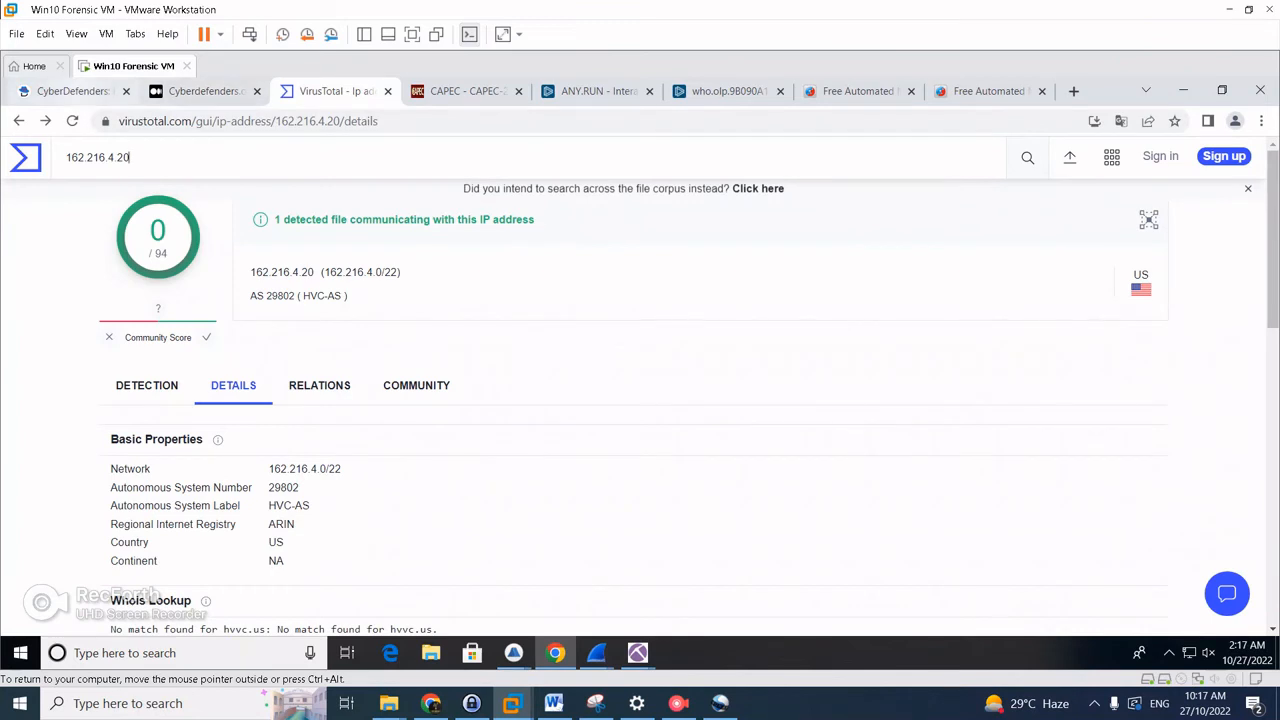
left_click(75, 91)
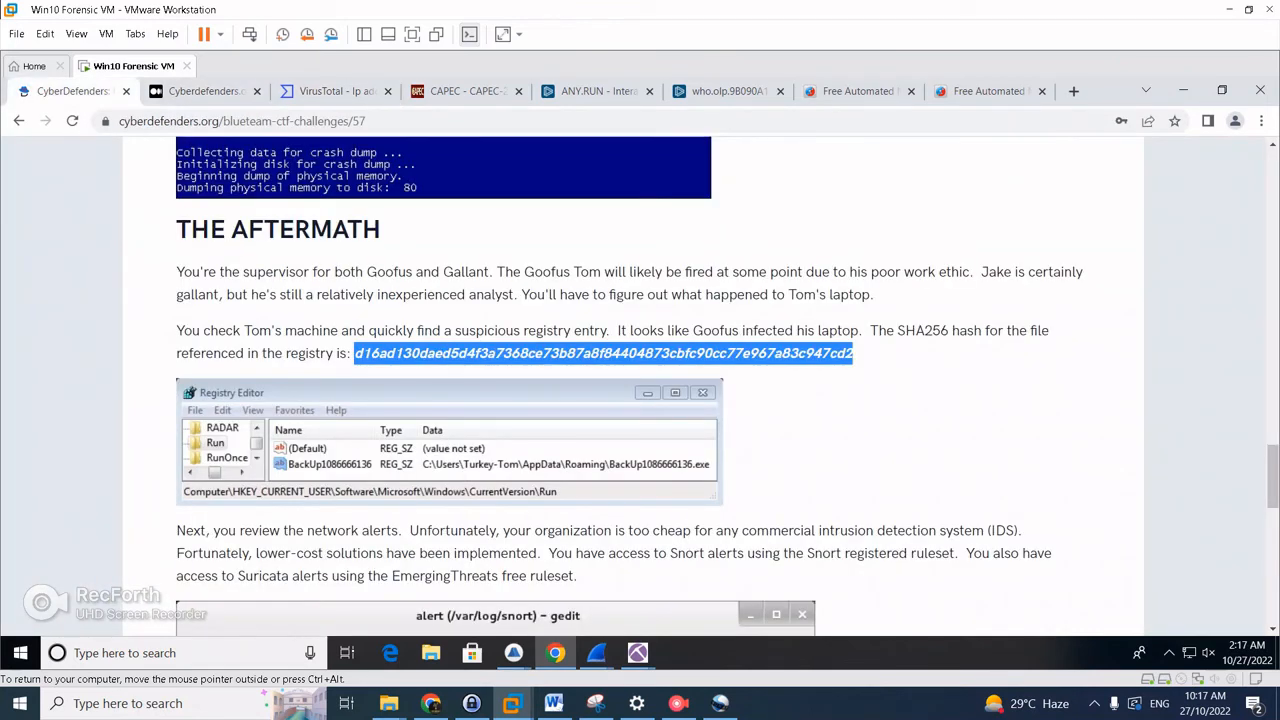
left_click(330, 91)
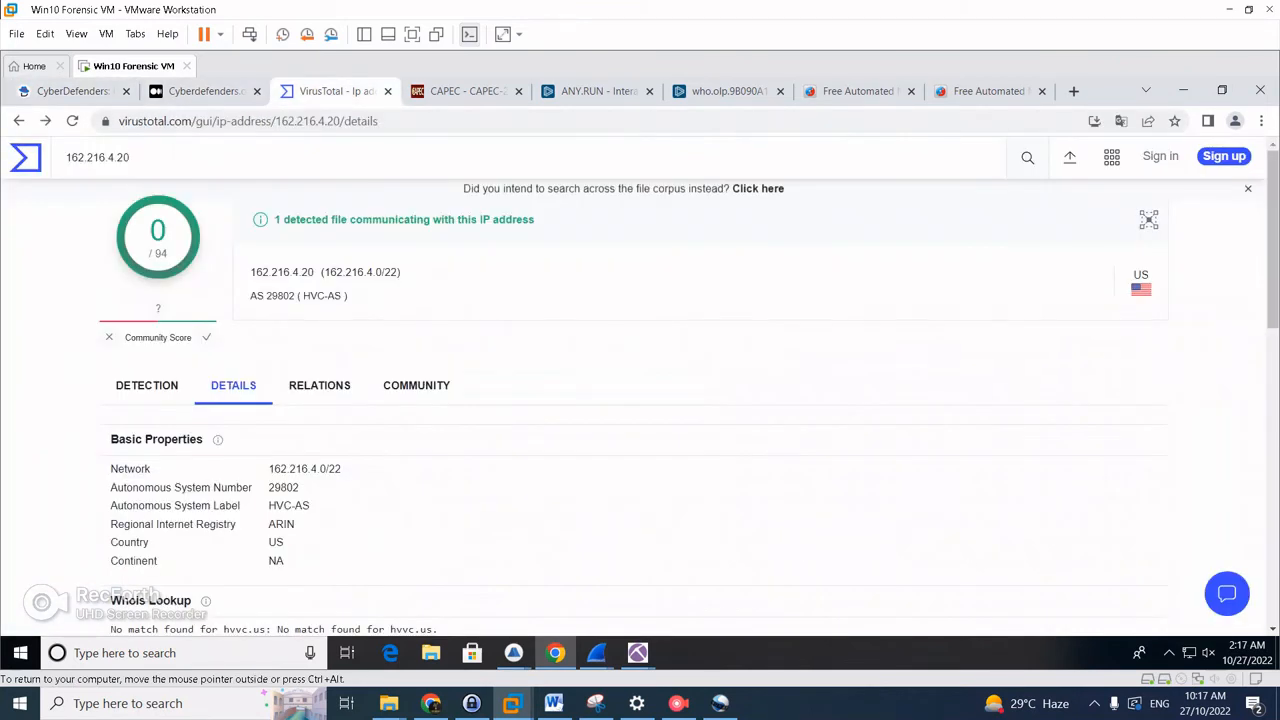
double_click(98, 157)
key("ctrl+v")
key("Return")
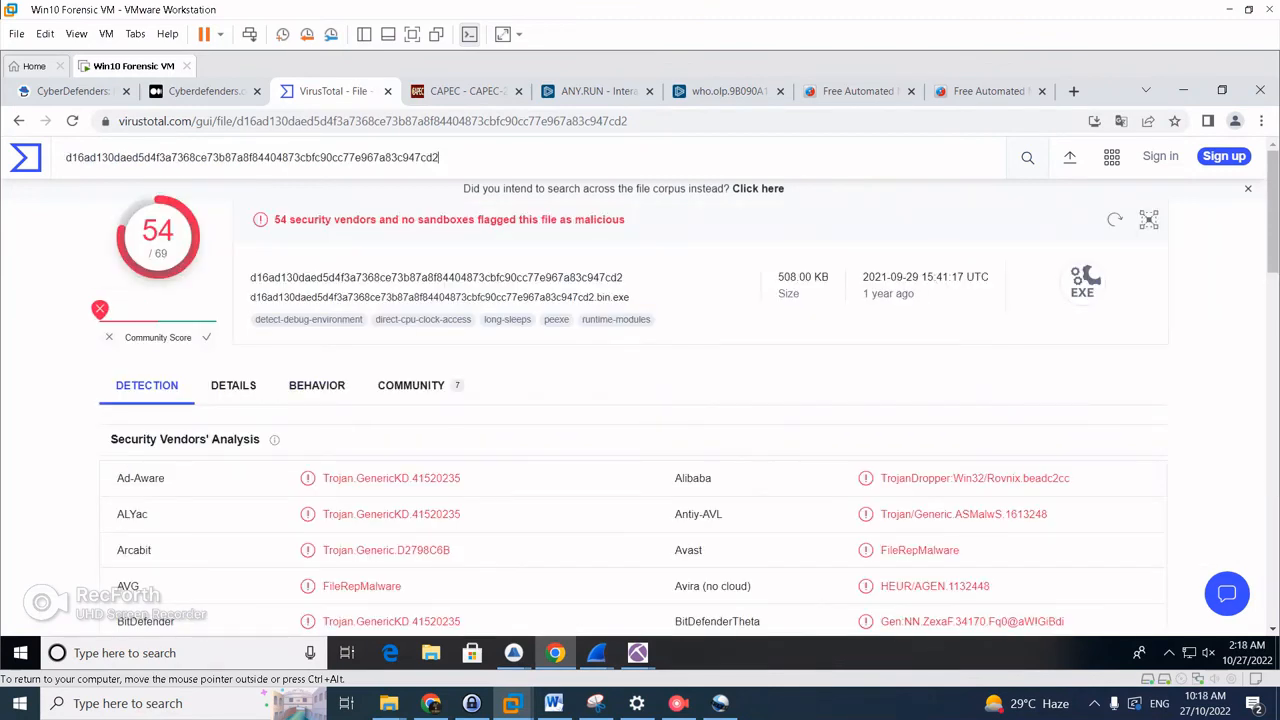
Open the file's details on VirusTotal and highlight the creation time in its History section.
left_click(233, 385)
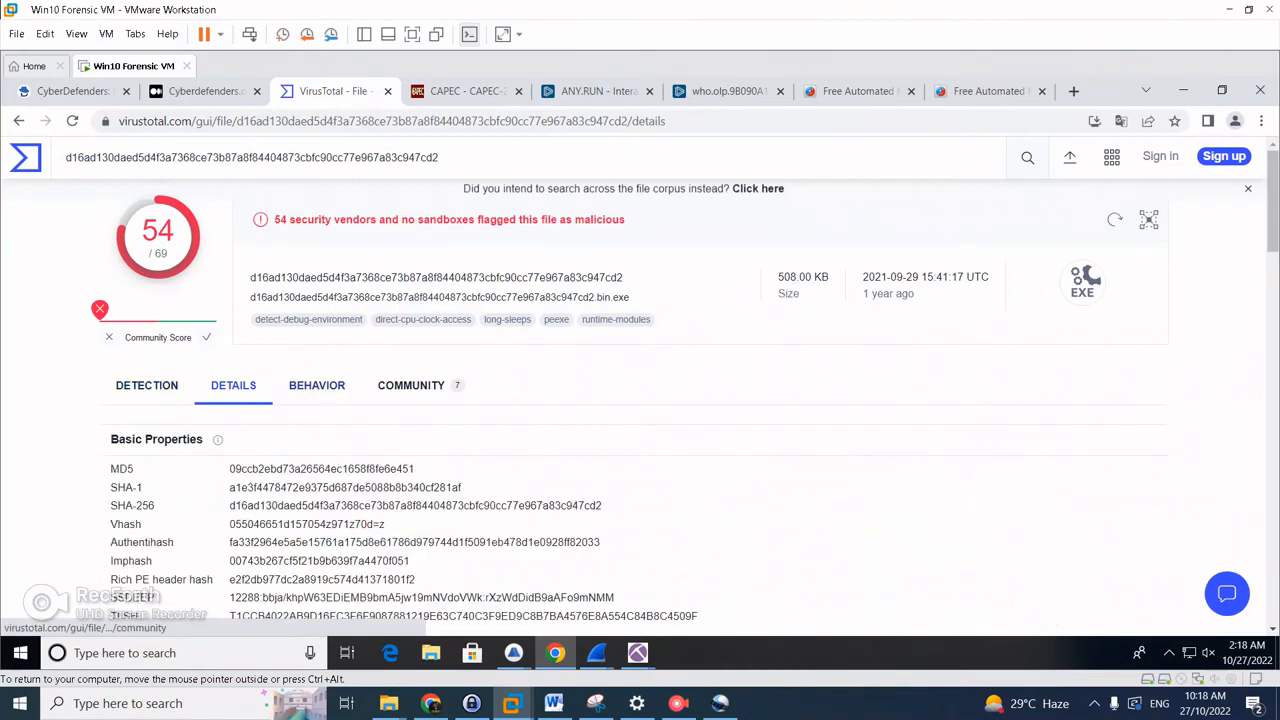
scroll(317, 385, "down", 1)
scroll(411, 300, "down", 6)
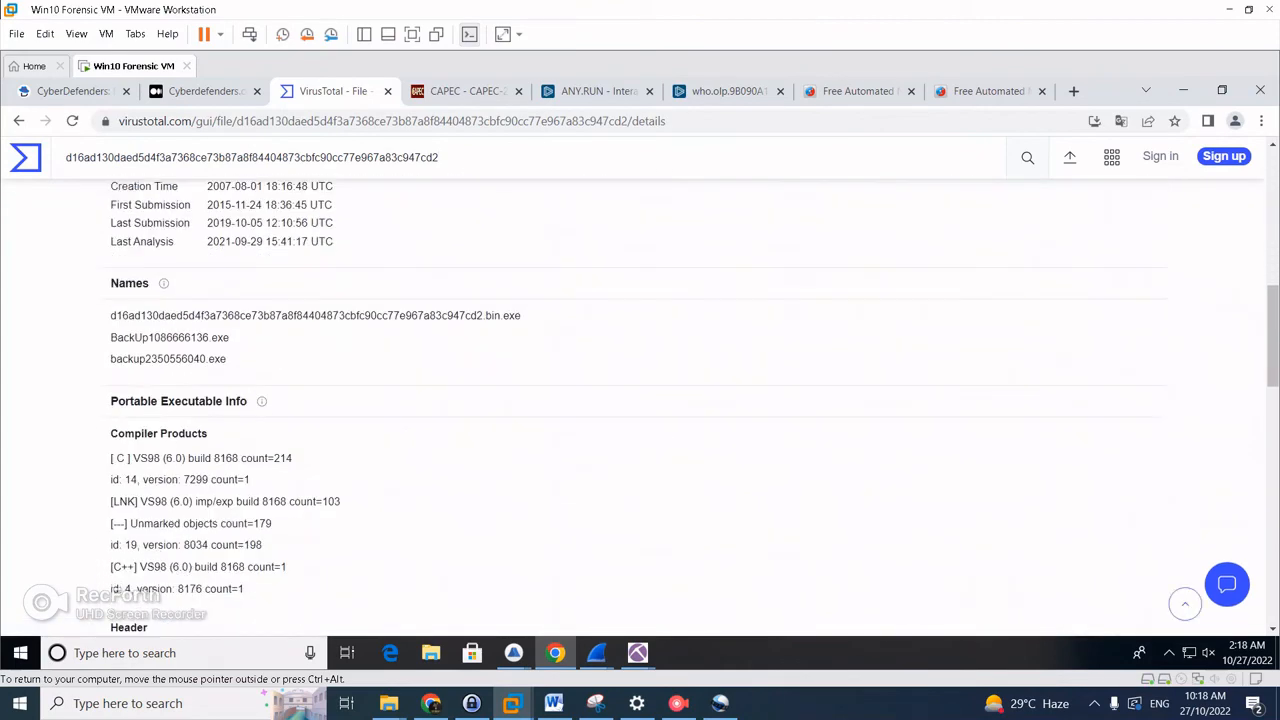
scroll(411, 300, "down", 2)
scroll(411, 300, "up", 3)
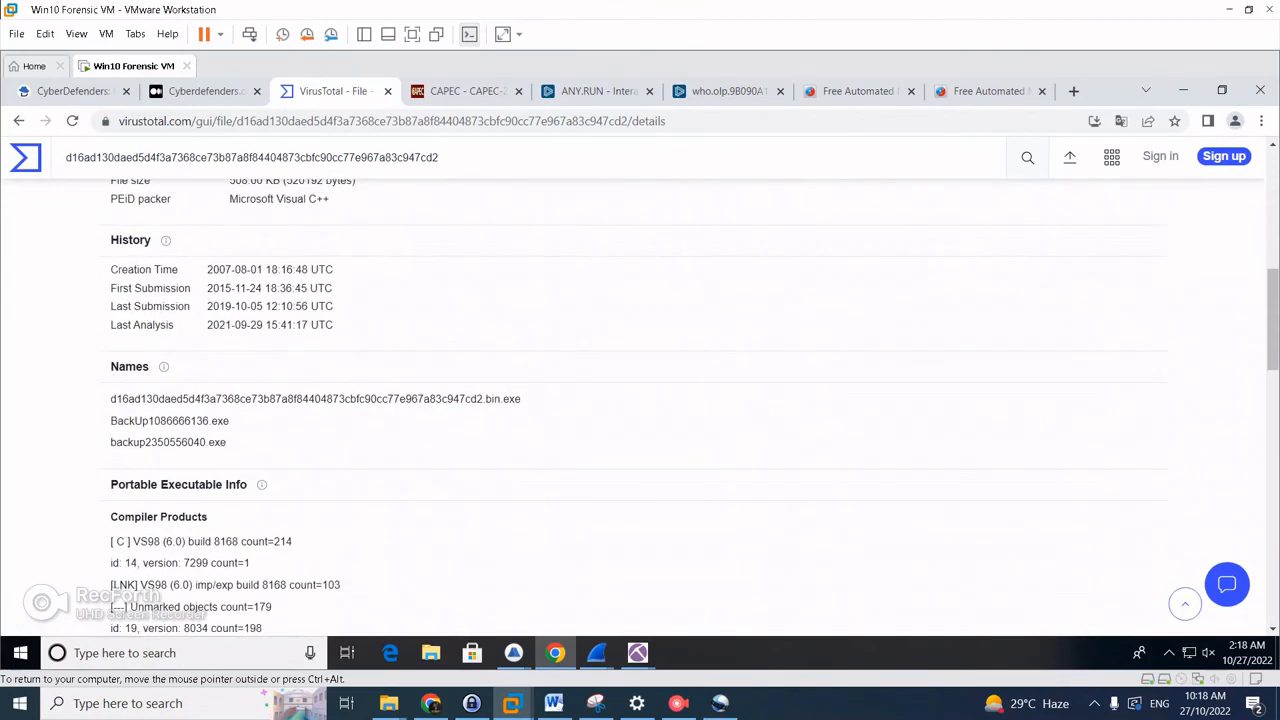
left_click_drag(207, 269, 310, 269)
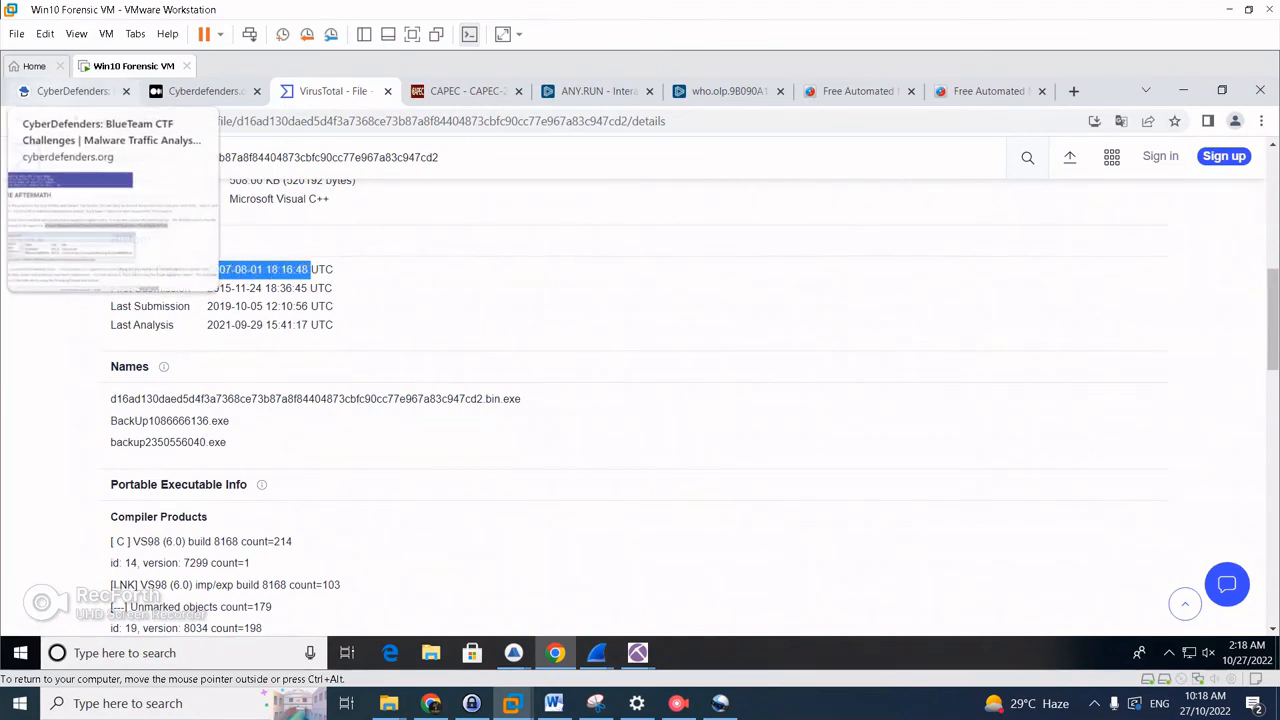
Return to the CyberDefenders challenge page and go past the network alert images in The Aftermath towards the questions.
left_click(70, 91)
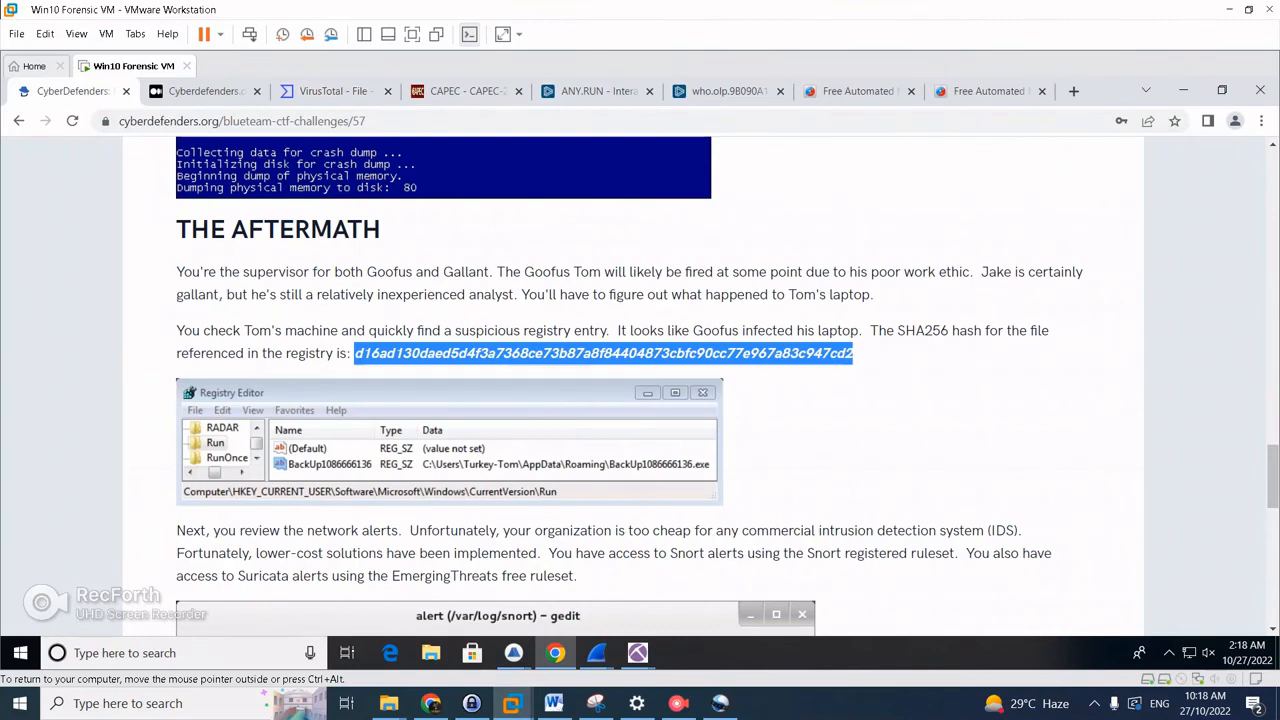
scroll(640, 380, "down", 1)
scroll(640, 380, "down", 8)
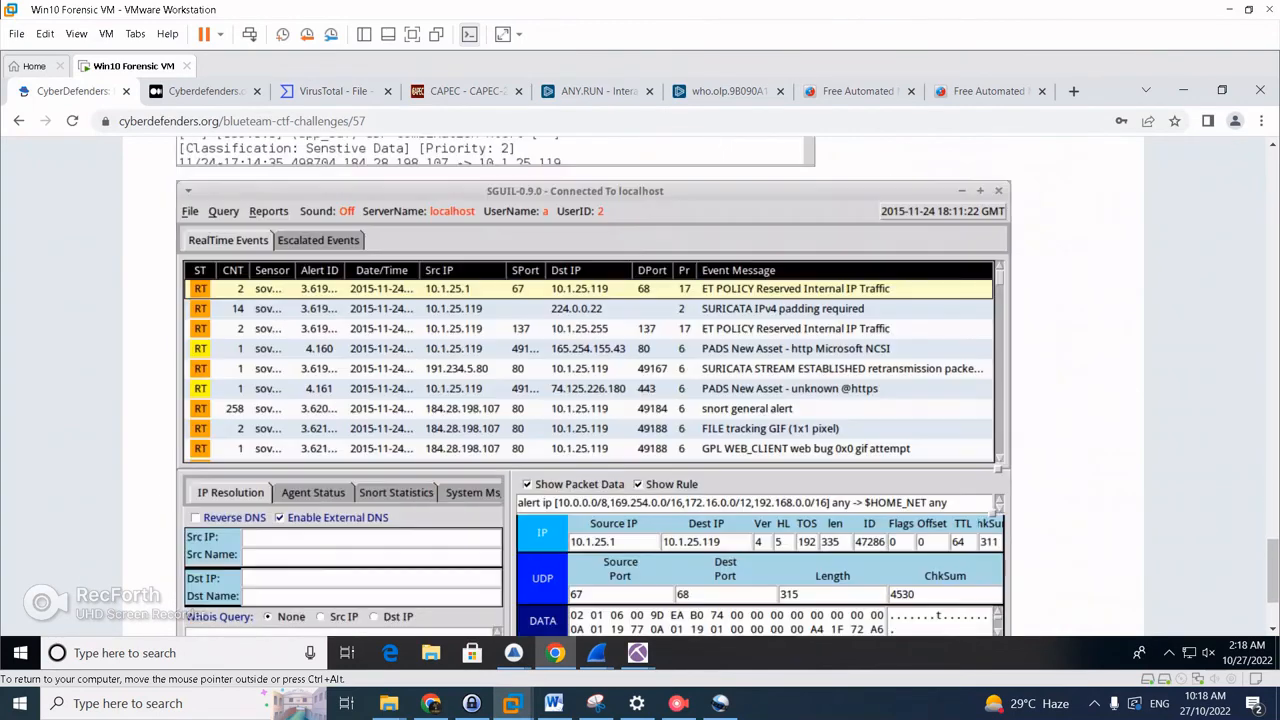